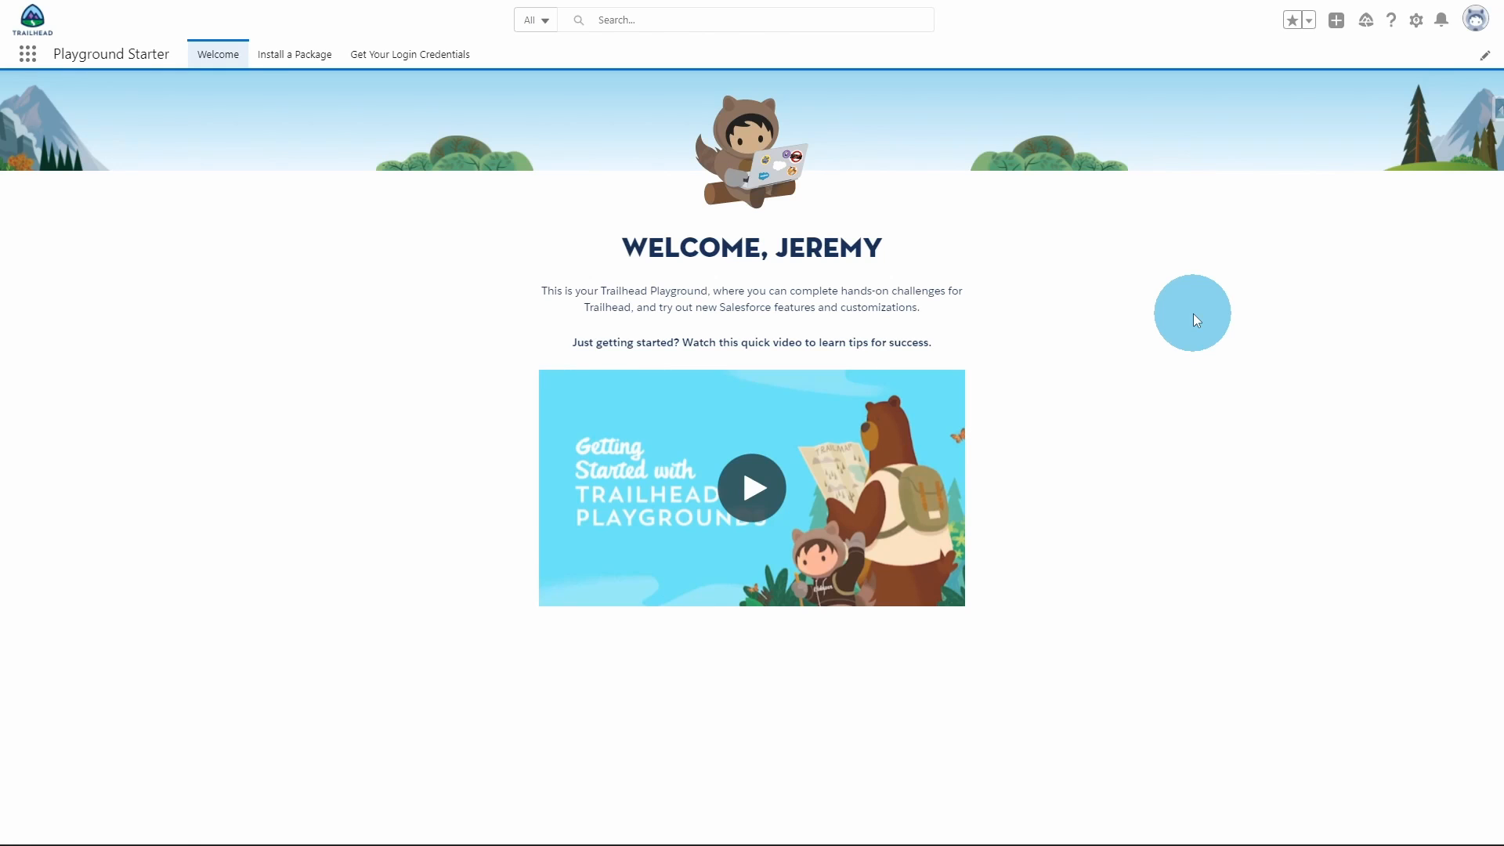
Open Service Setup, search all recommended setup flows for "kno" and launch Knowledge Setup
{"action": "left_click", "coordinate": [1417, 23]}
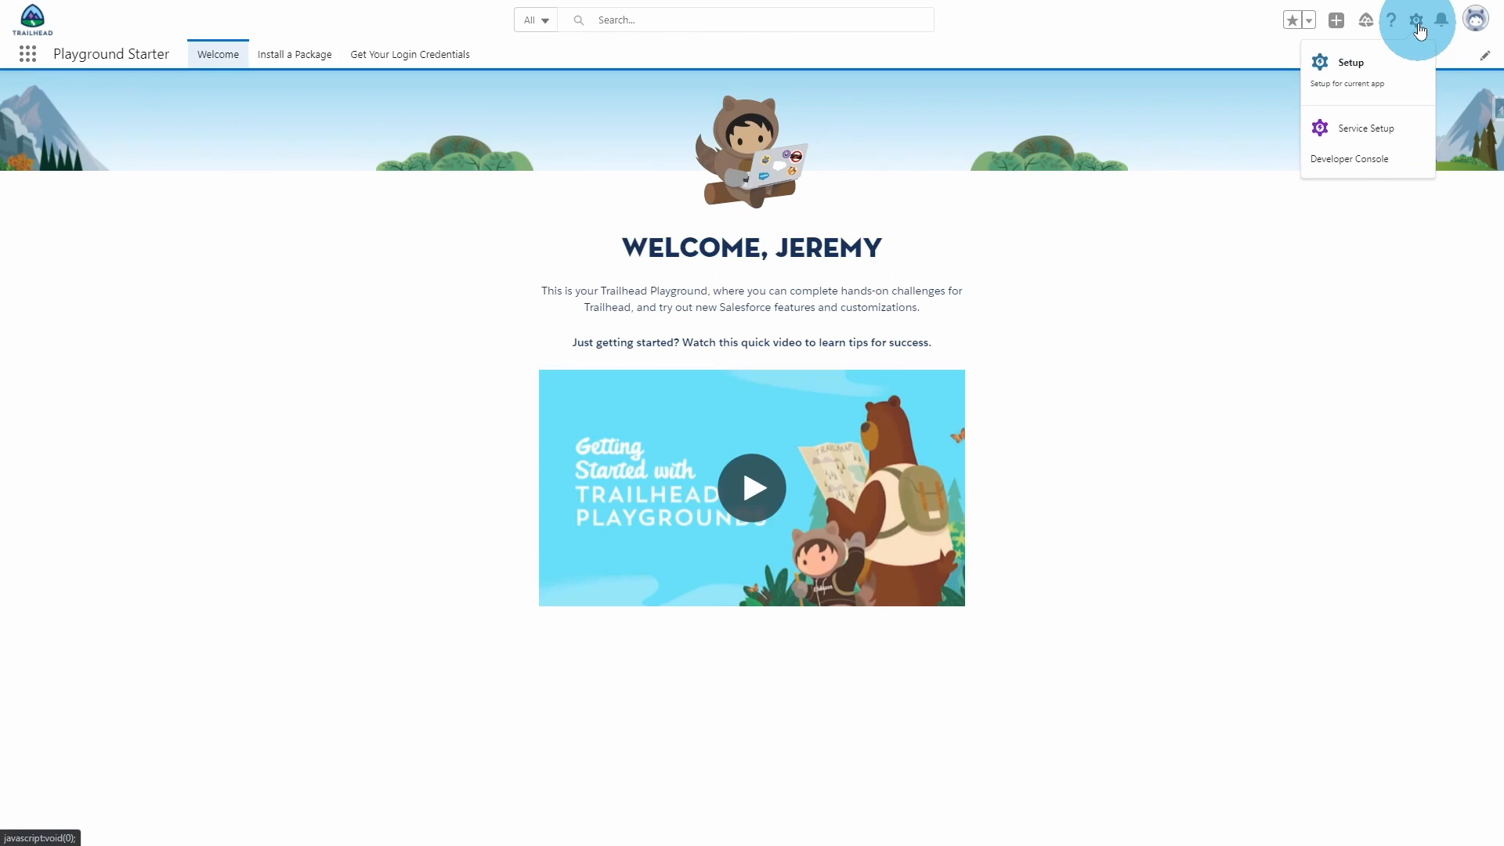
{"action": "left_click", "coordinate": [1377, 136]}
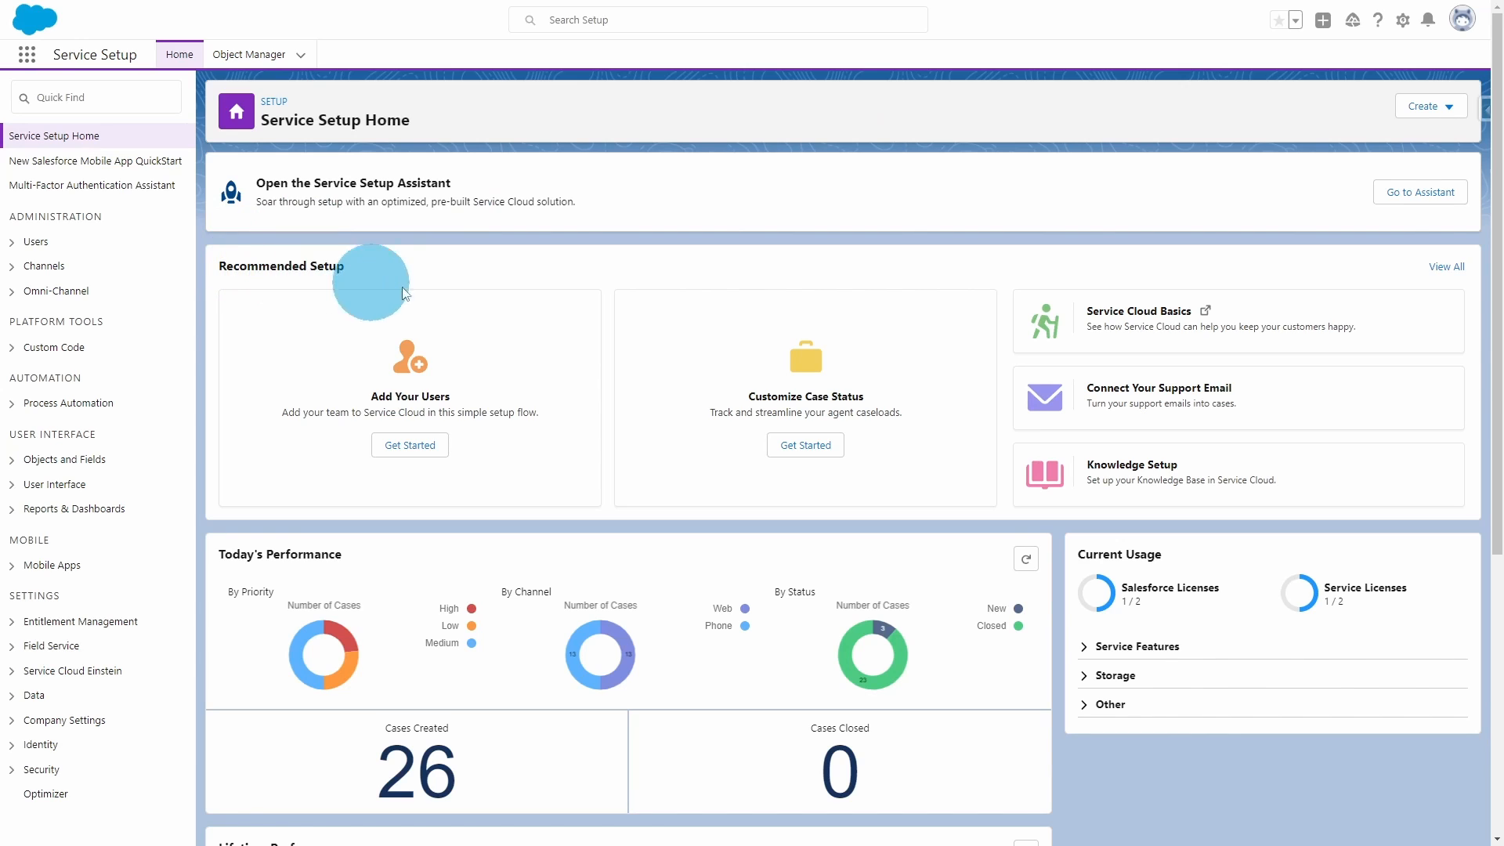
{"action": "left_click", "coordinate": [1446, 268]}
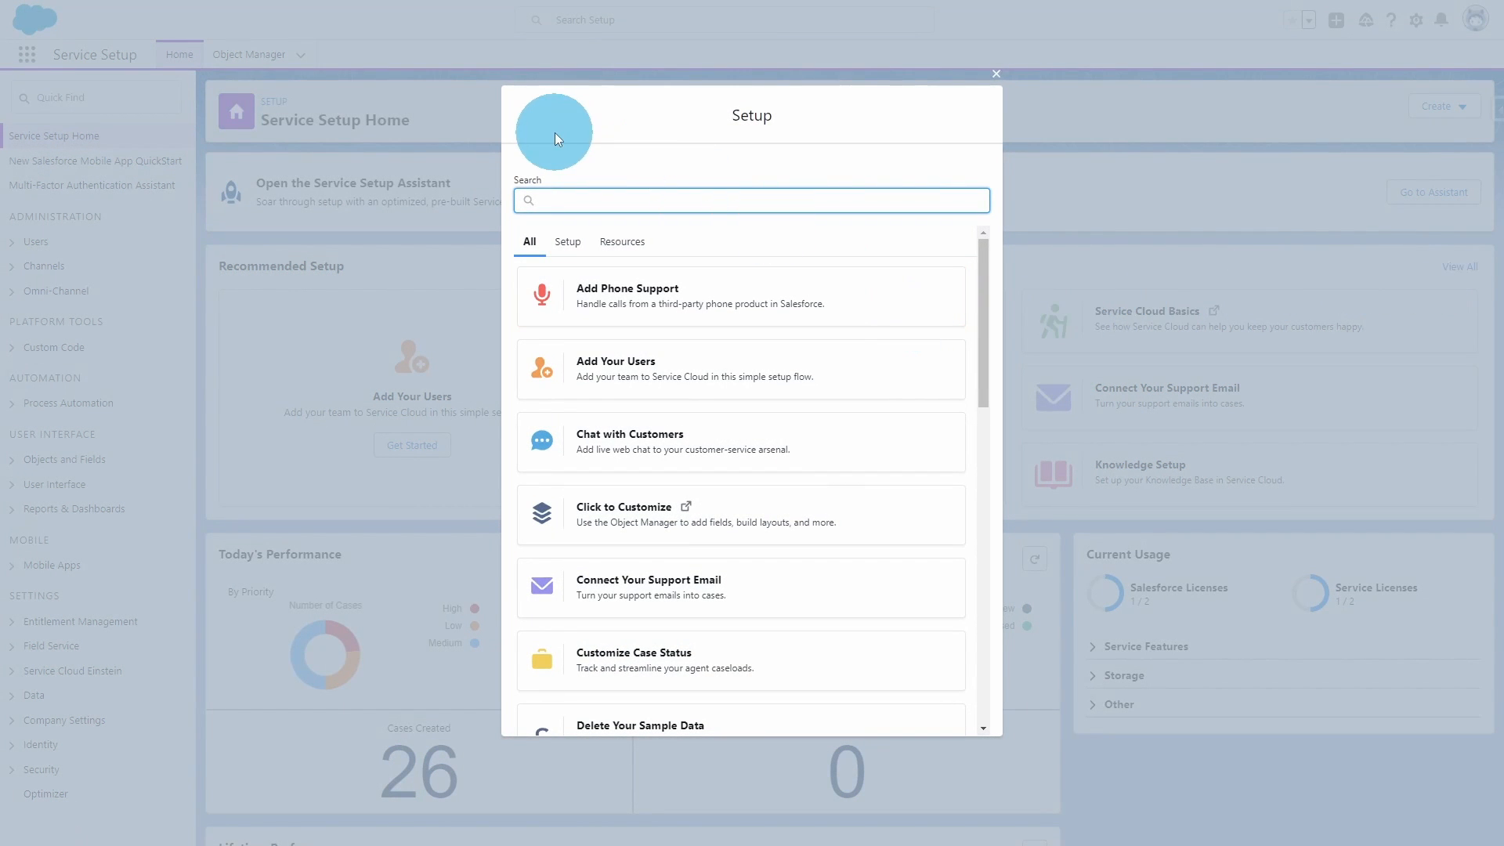
{"action": "type", "text": "kno"}
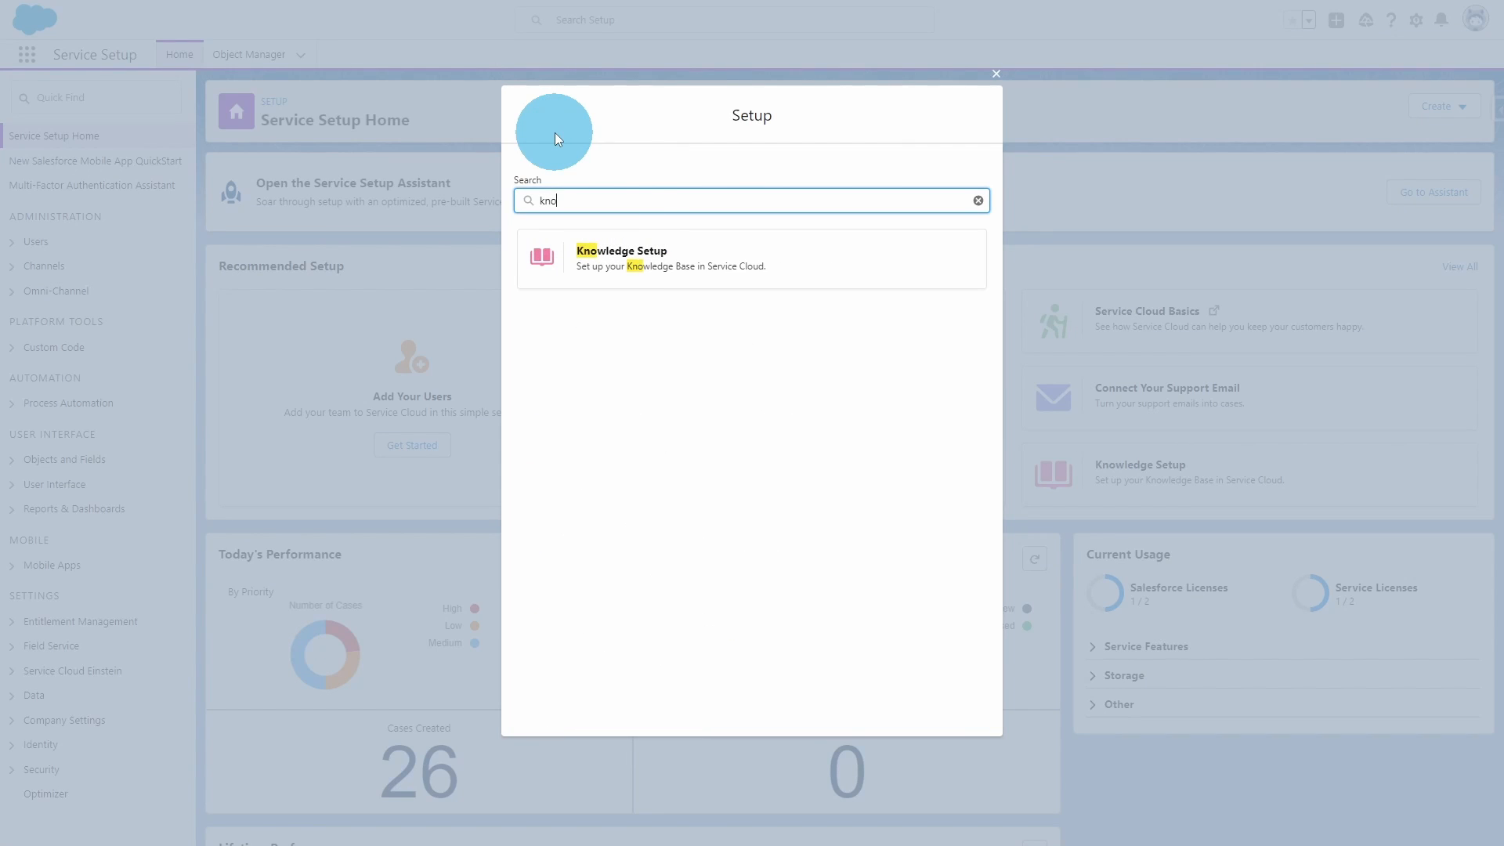
{"action": "left_click", "coordinate": [826, 256]}
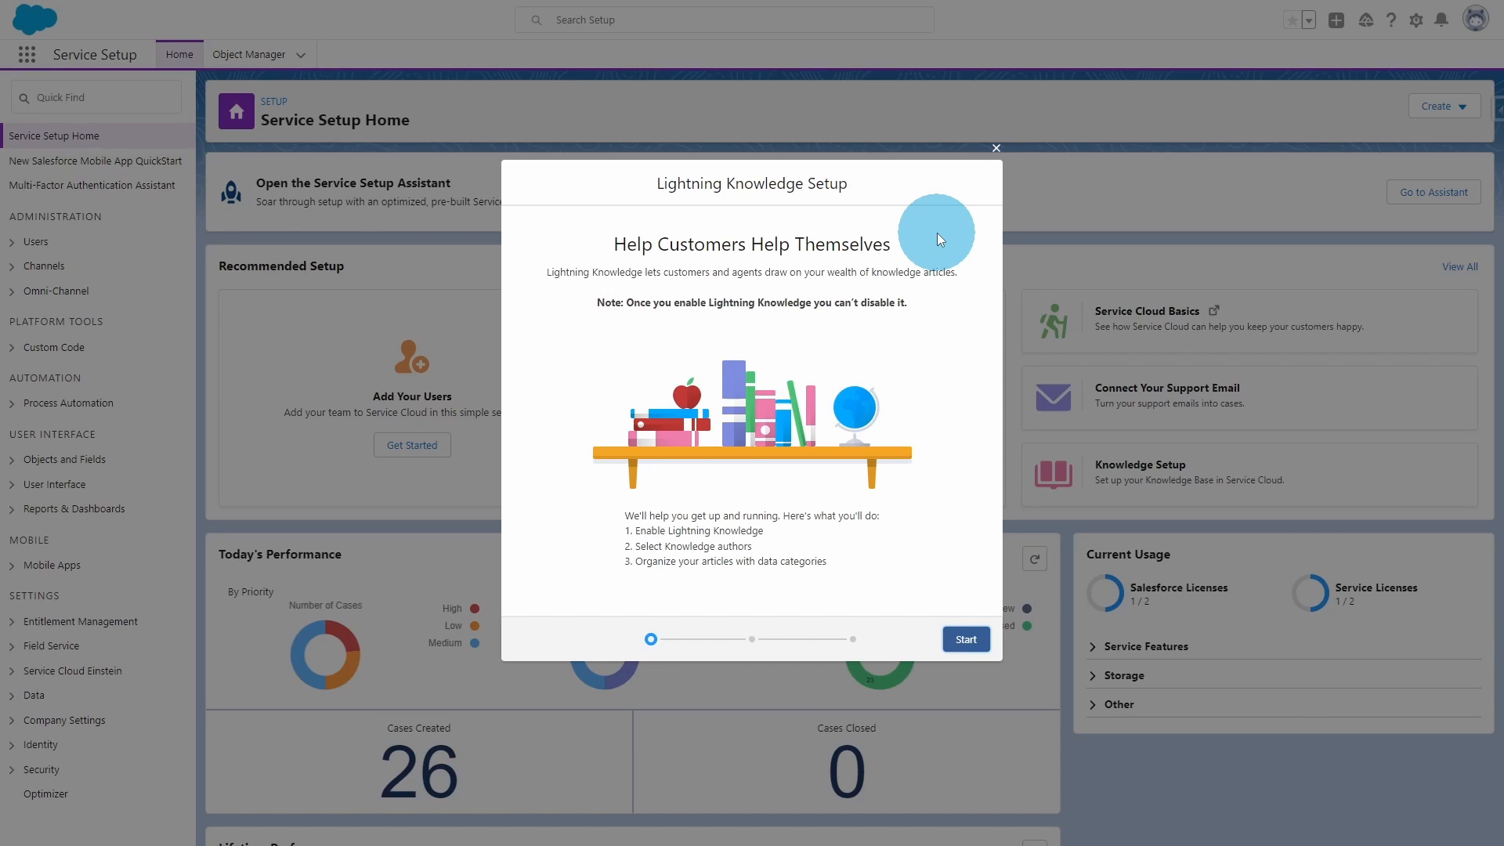
Enable Lightning Knowledge with the preselected user as author, leaving the data category group and category blank, and finish the setup
{"action": "left_click", "coordinate": [968, 640]}
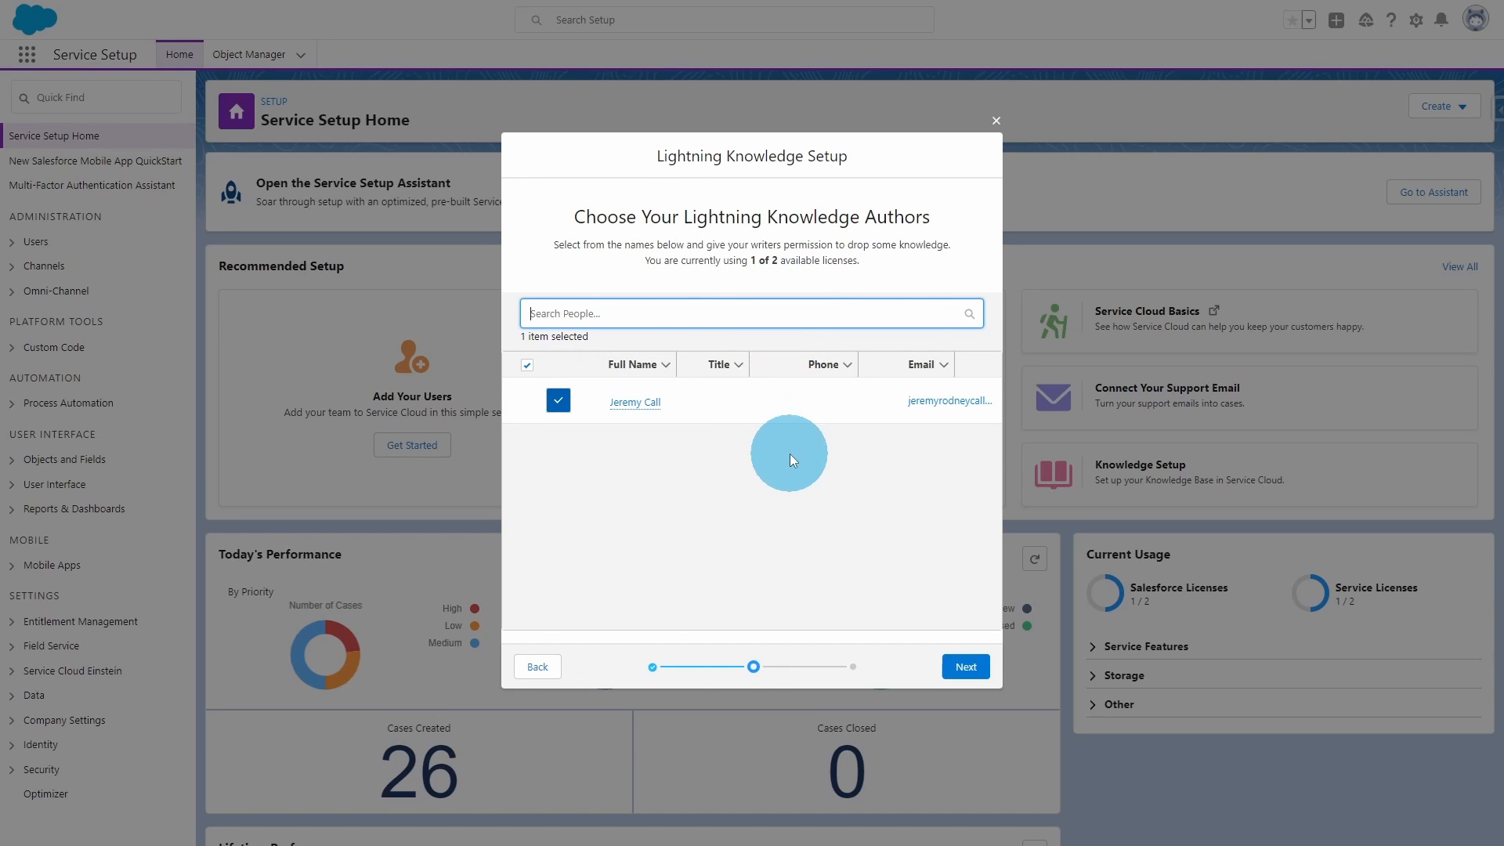
{"action": "left_click", "coordinate": [974, 675]}
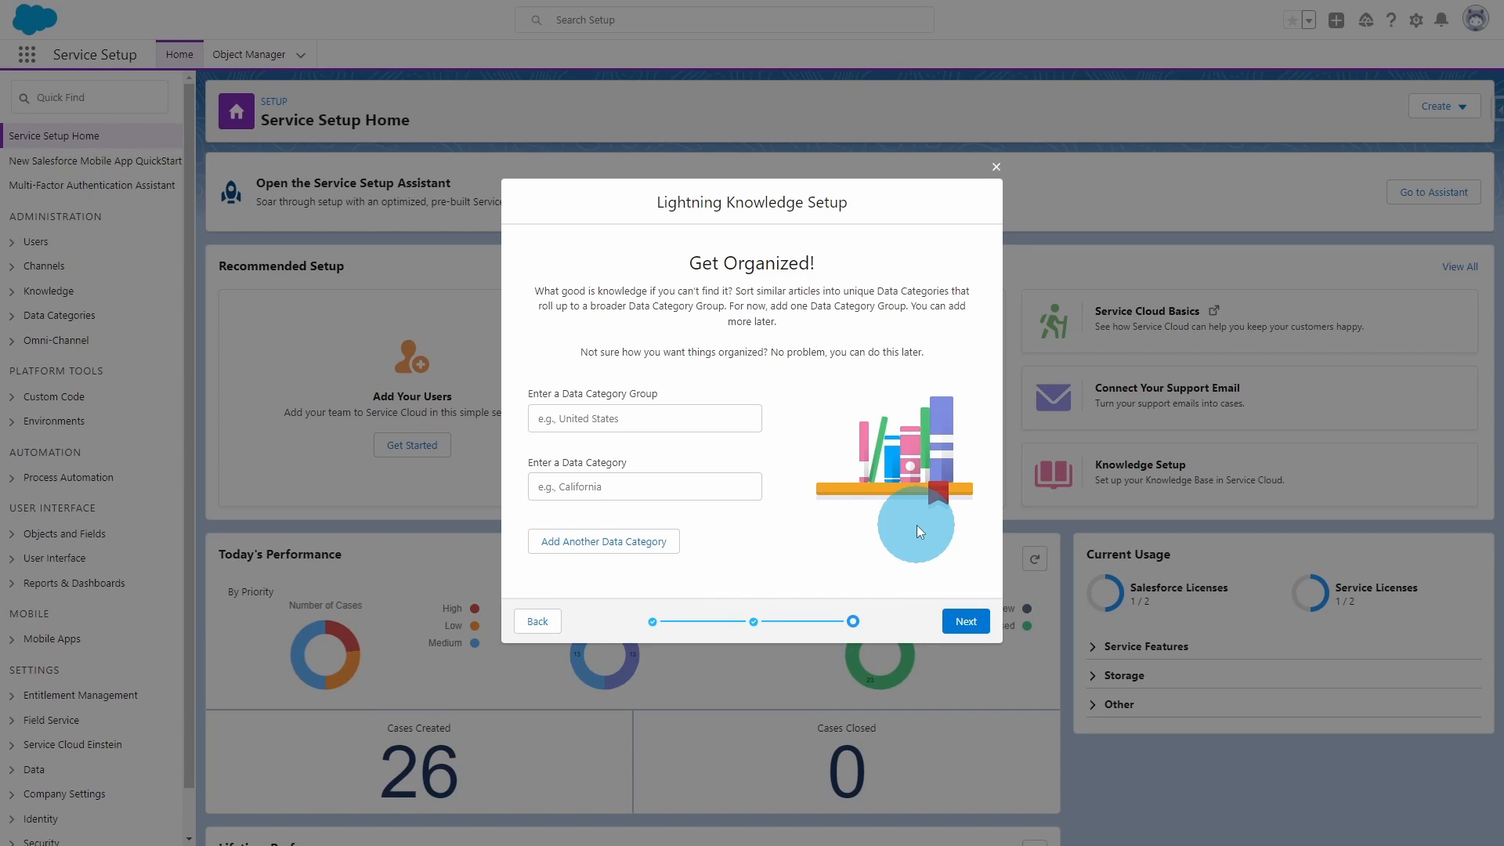
{"action": "left_click", "coordinate": [961, 624]}
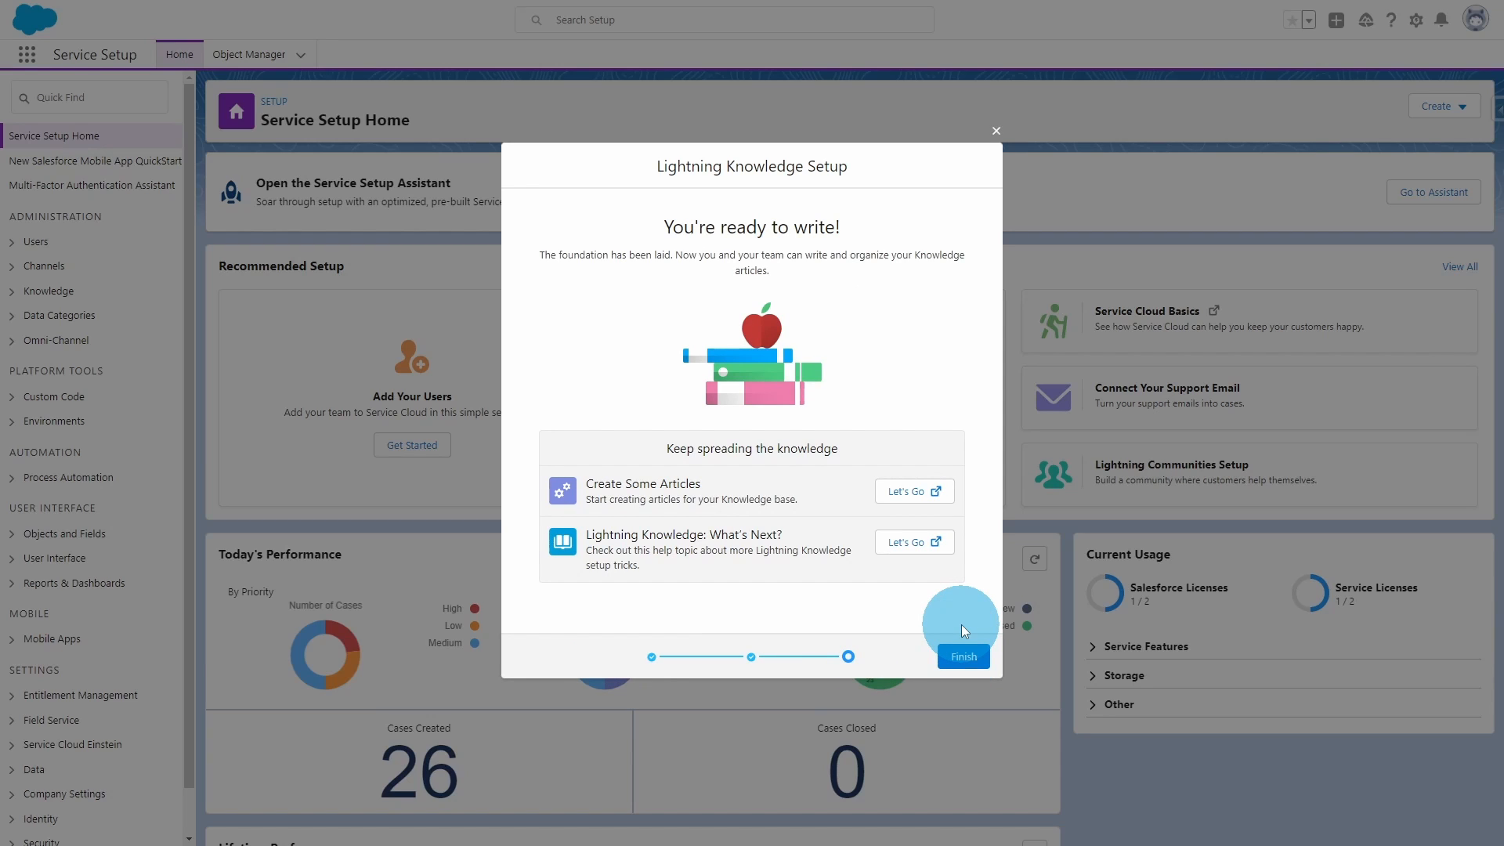
{"action": "left_click", "coordinate": [967, 655]}
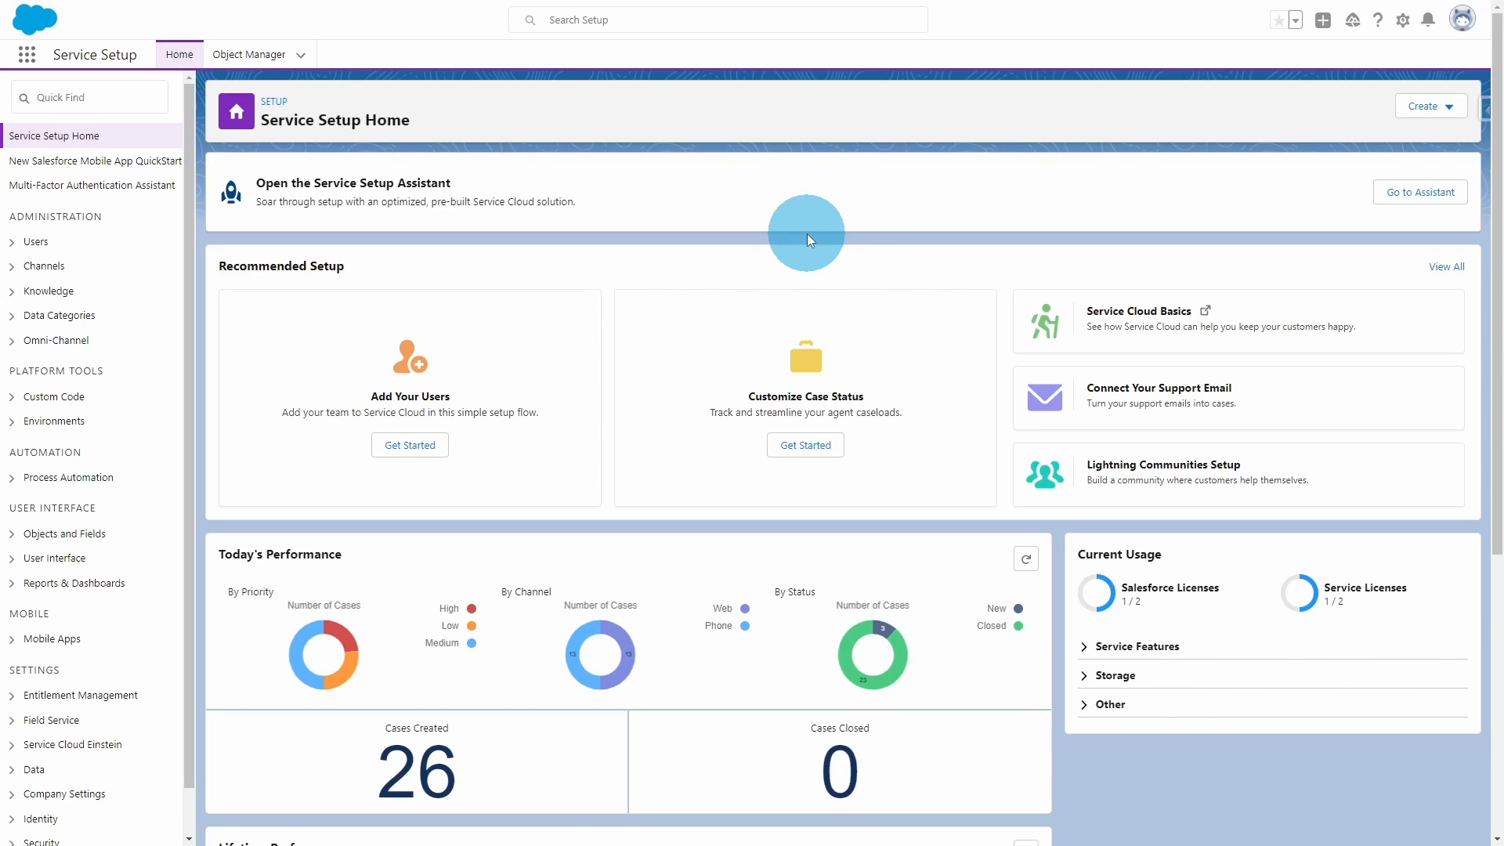
Find the Knowledge object in Object Manager by searching "knowledge" and open its fields and relationships
{"action": "left_click", "coordinate": [248, 48]}
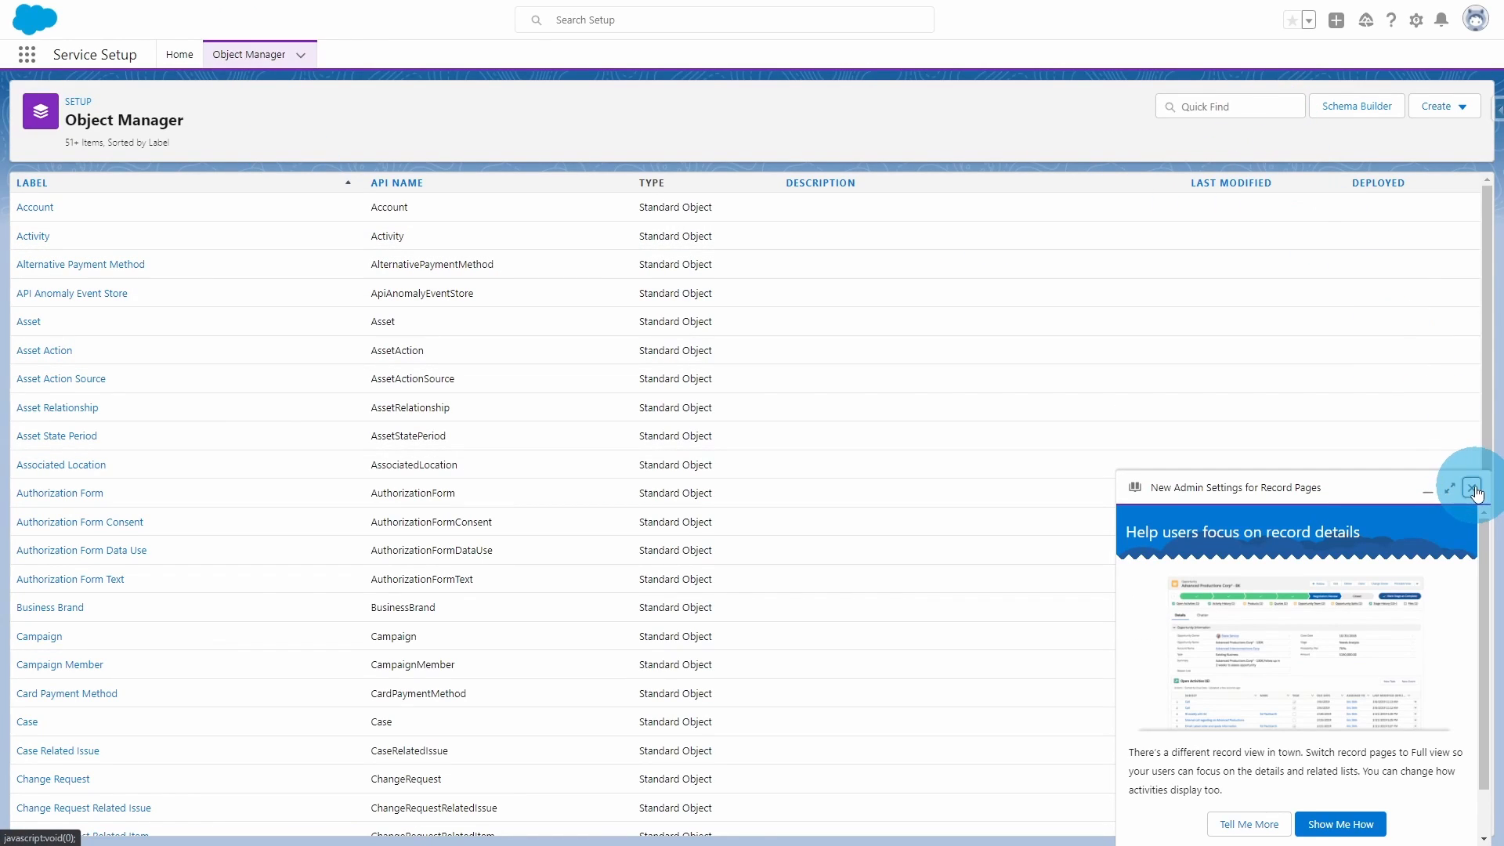
{"action": "left_click", "coordinate": [1471, 487]}
{"action": "left_click", "coordinate": [1244, 110]}
{"action": "type", "text": "knowledge"}
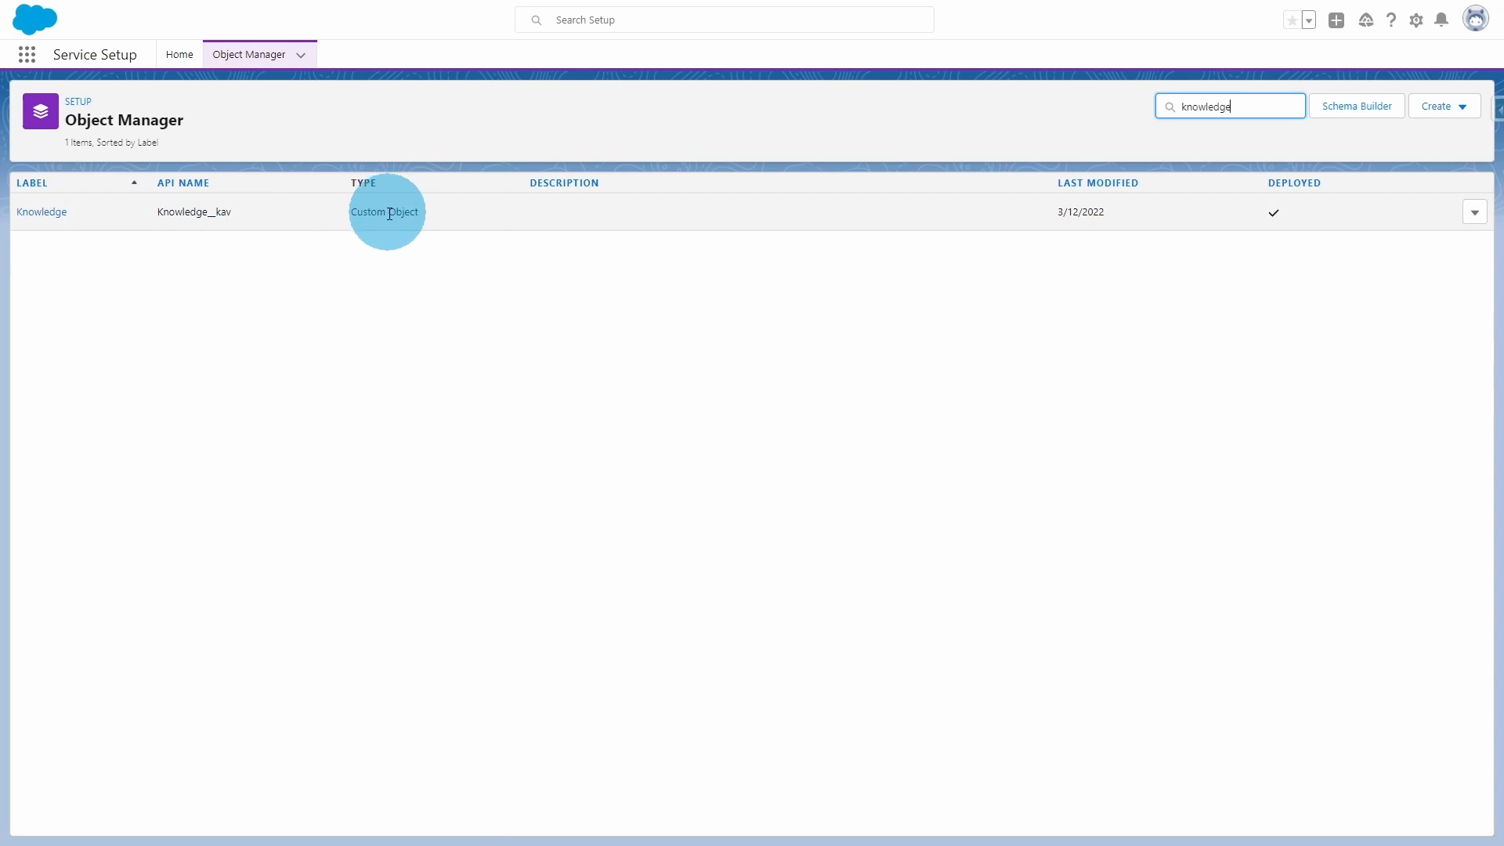
{"action": "left_click", "coordinate": [61, 218]}
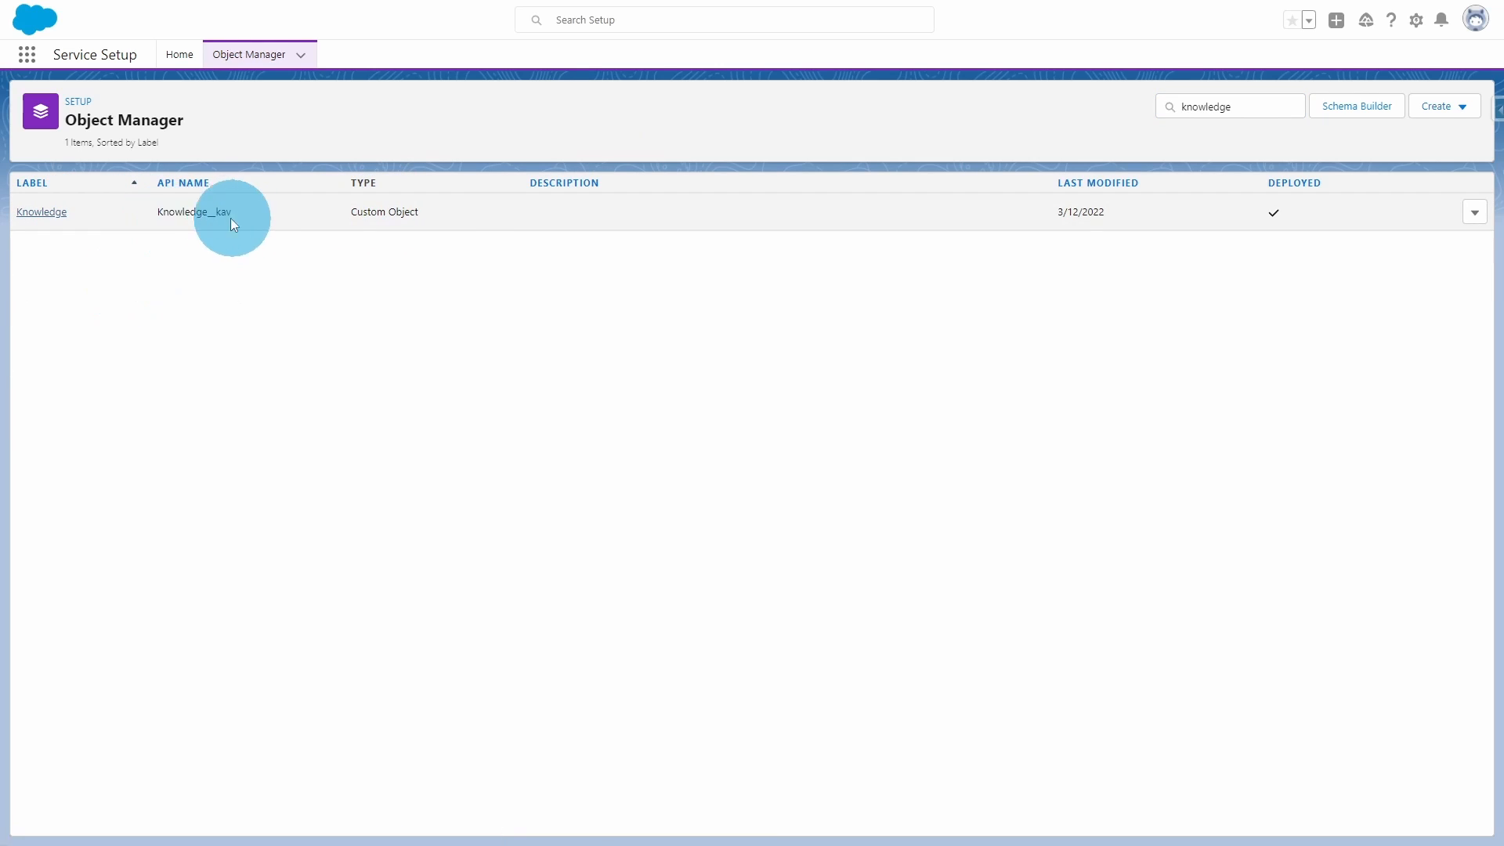
{"action": "left_click", "coordinate": [56, 216]}
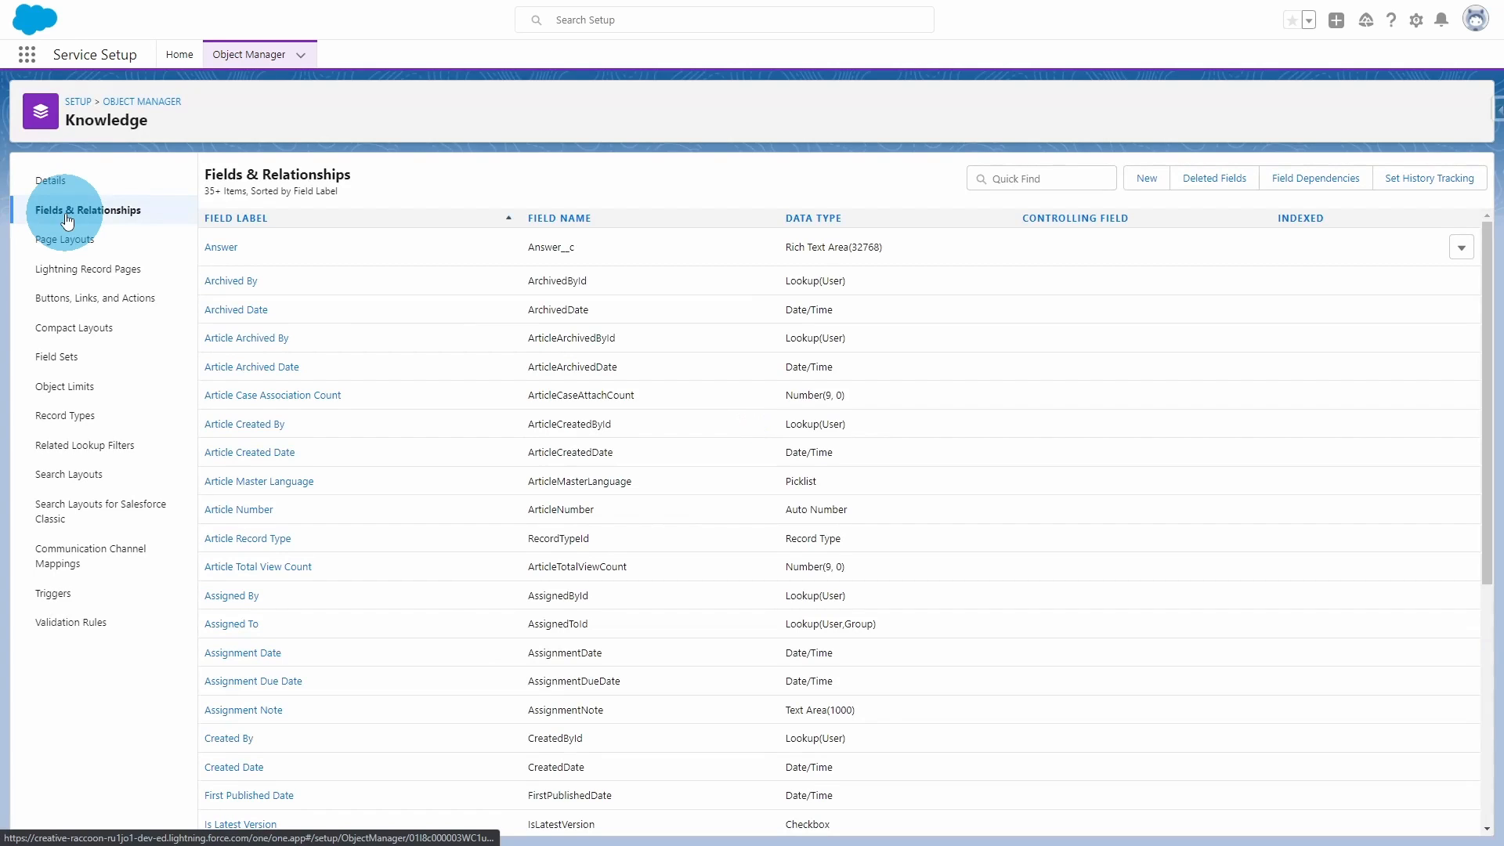
Set the Answer rich text field's length to the maximum of 131,072 characters and save the field
{"action": "scroll", "coordinate": [622, 426], "scroll_direction": "down", "scroll_amount": 3}
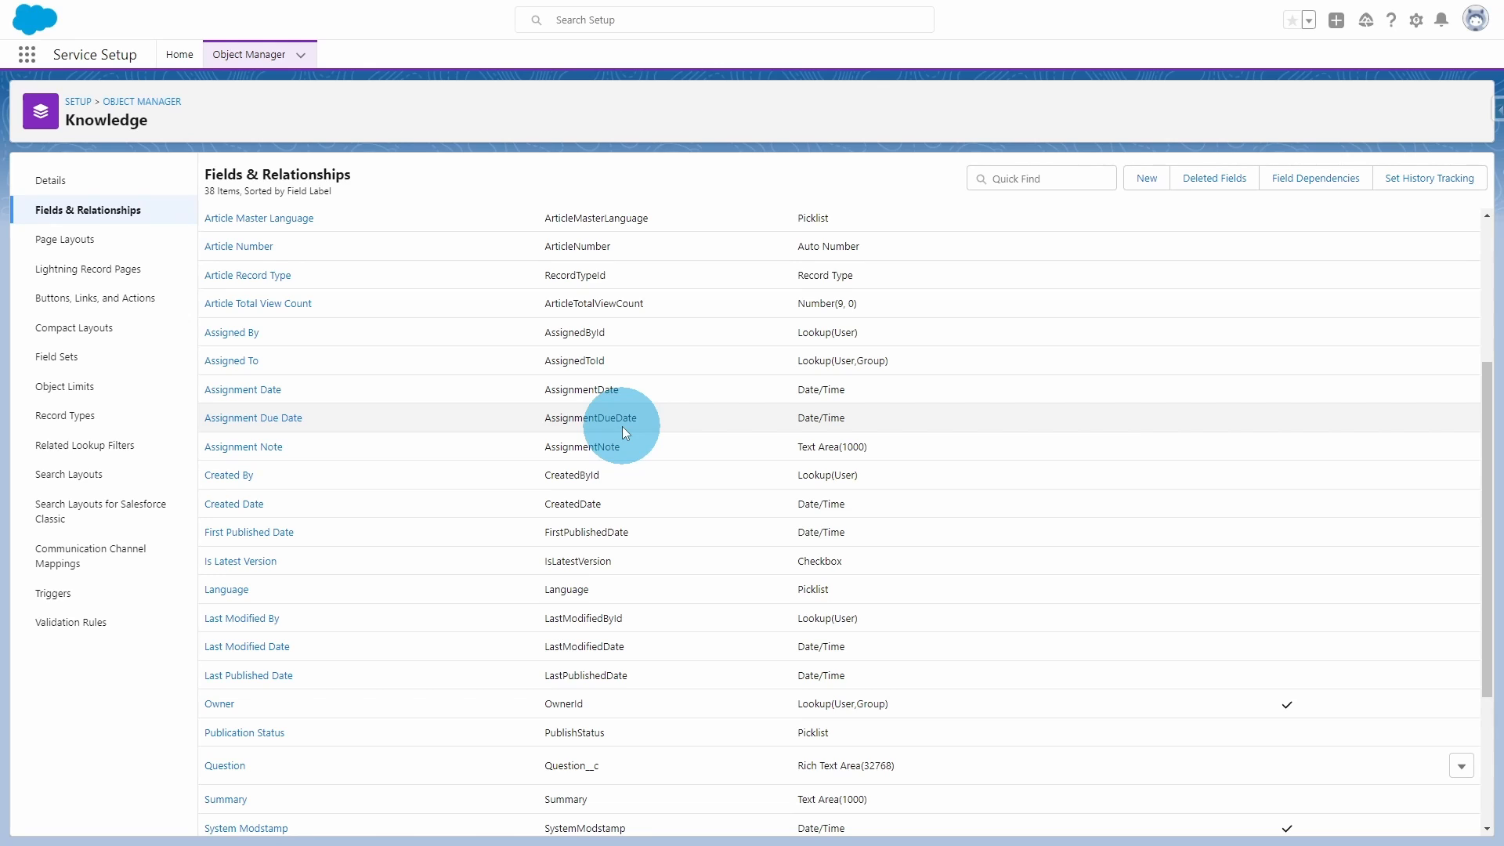
{"action": "scroll", "coordinate": [622, 426], "scroll_direction": "up", "scroll_amount": 3}
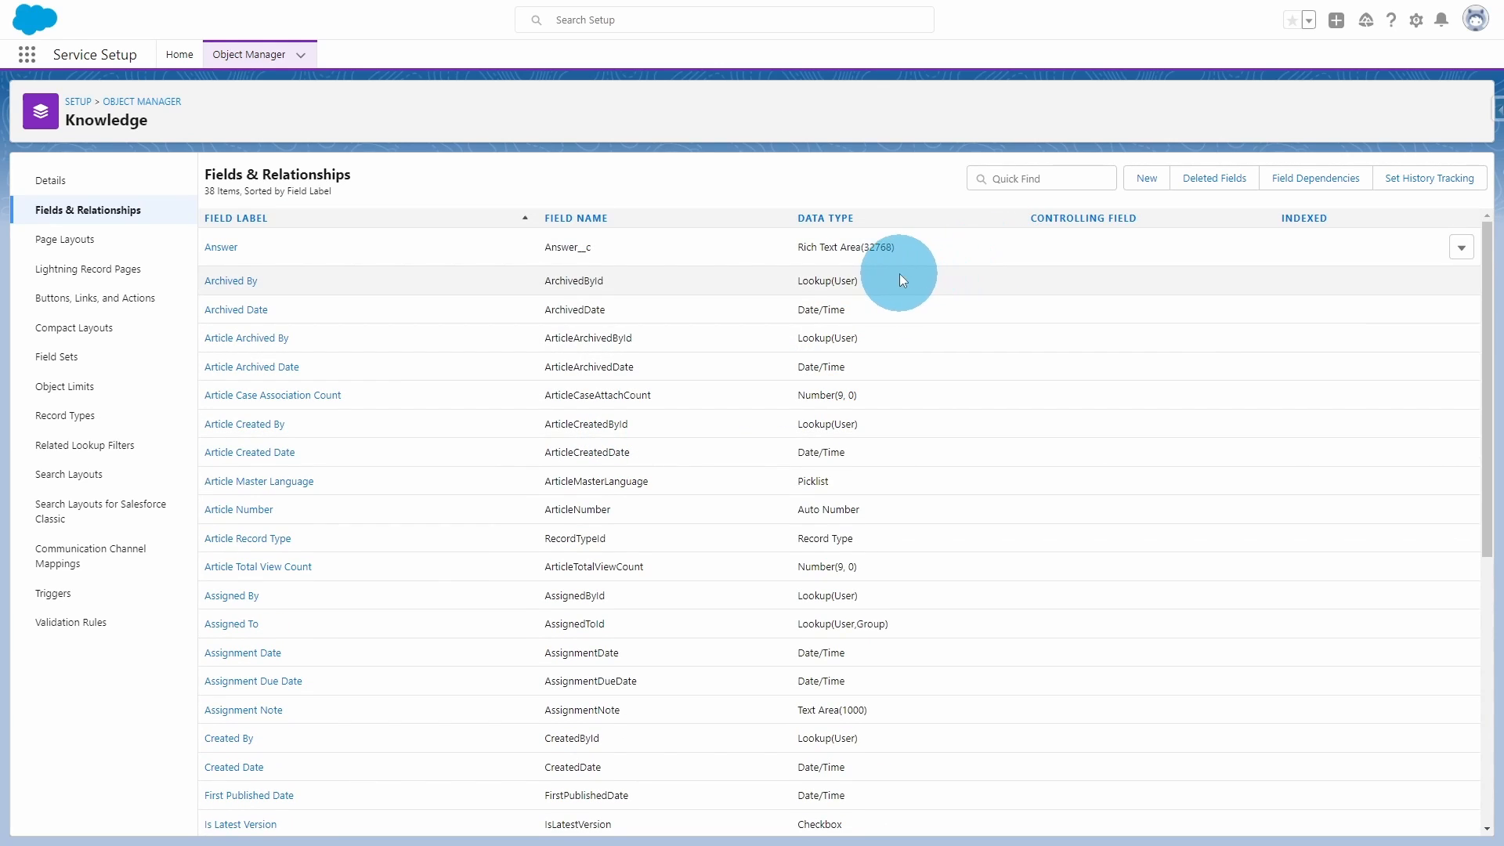
{"action": "left_click_drag", "start_coordinate": [864, 247], "coordinate": [932, 258]}
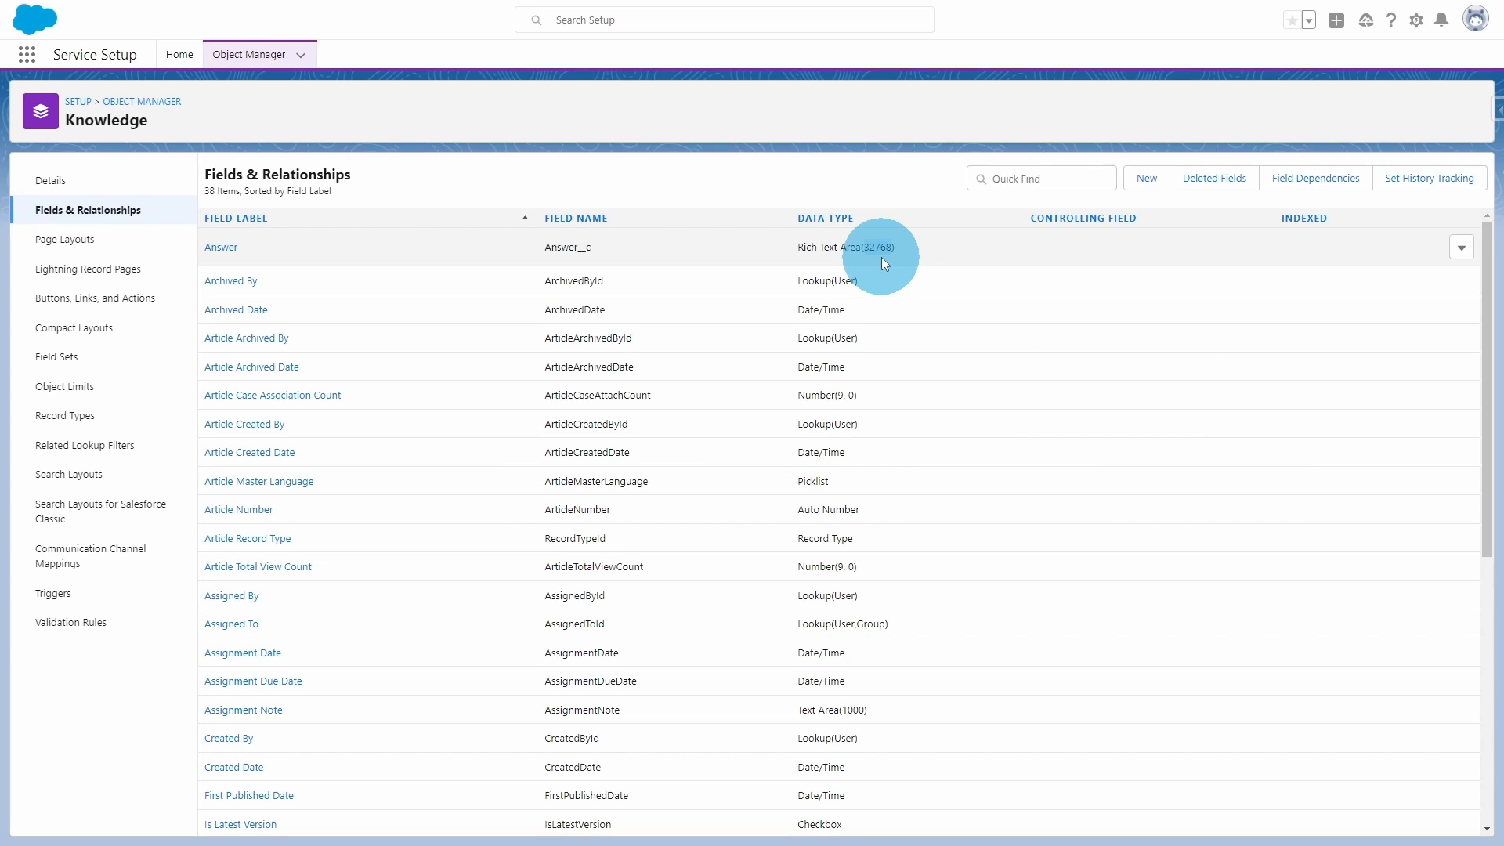
{"action": "left_click", "coordinate": [228, 247]}
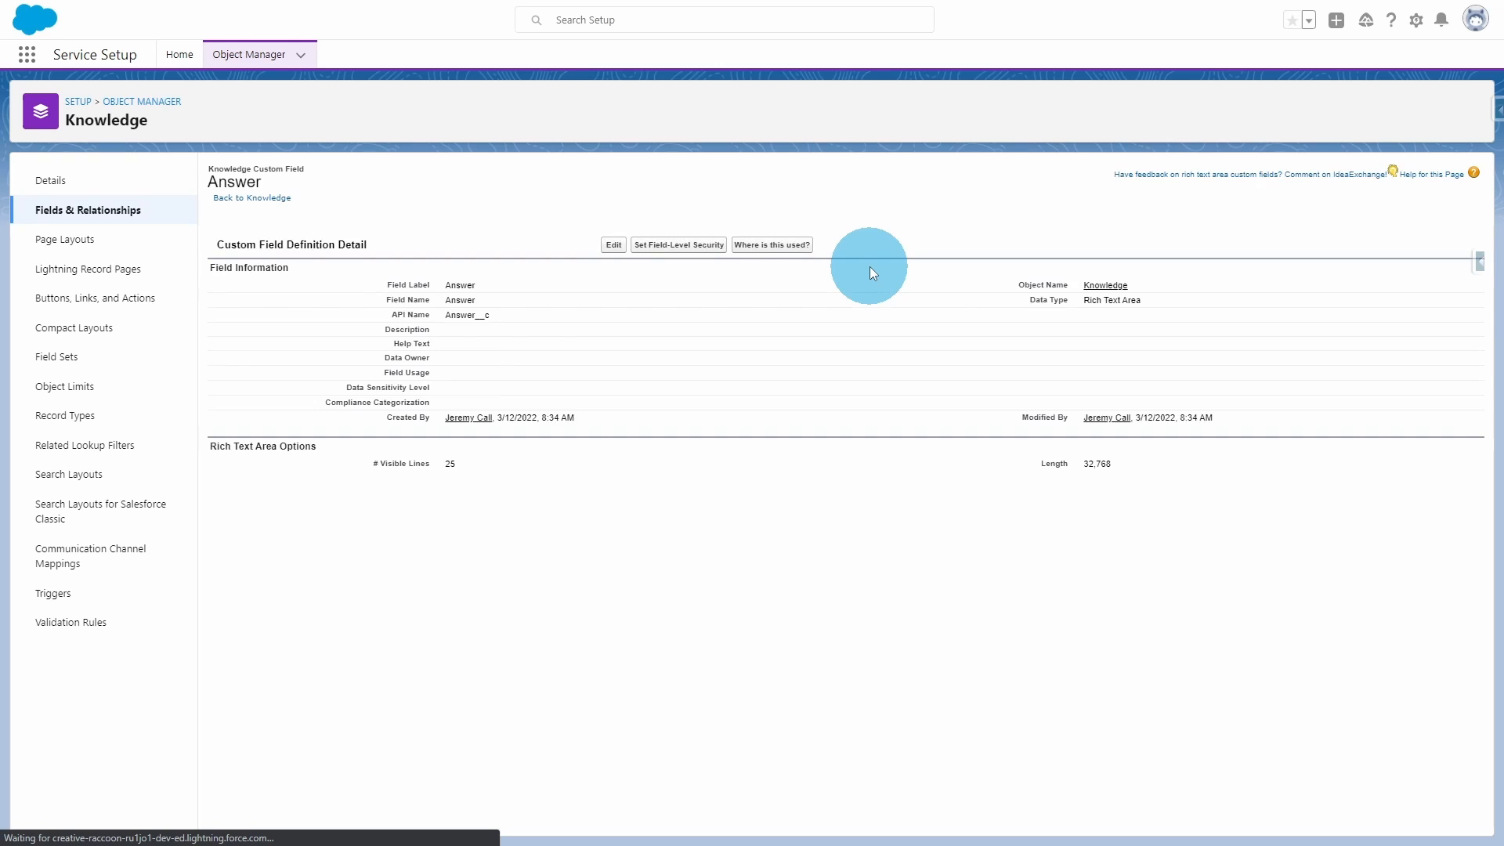
{"action": "left_click", "coordinate": [614, 245]}
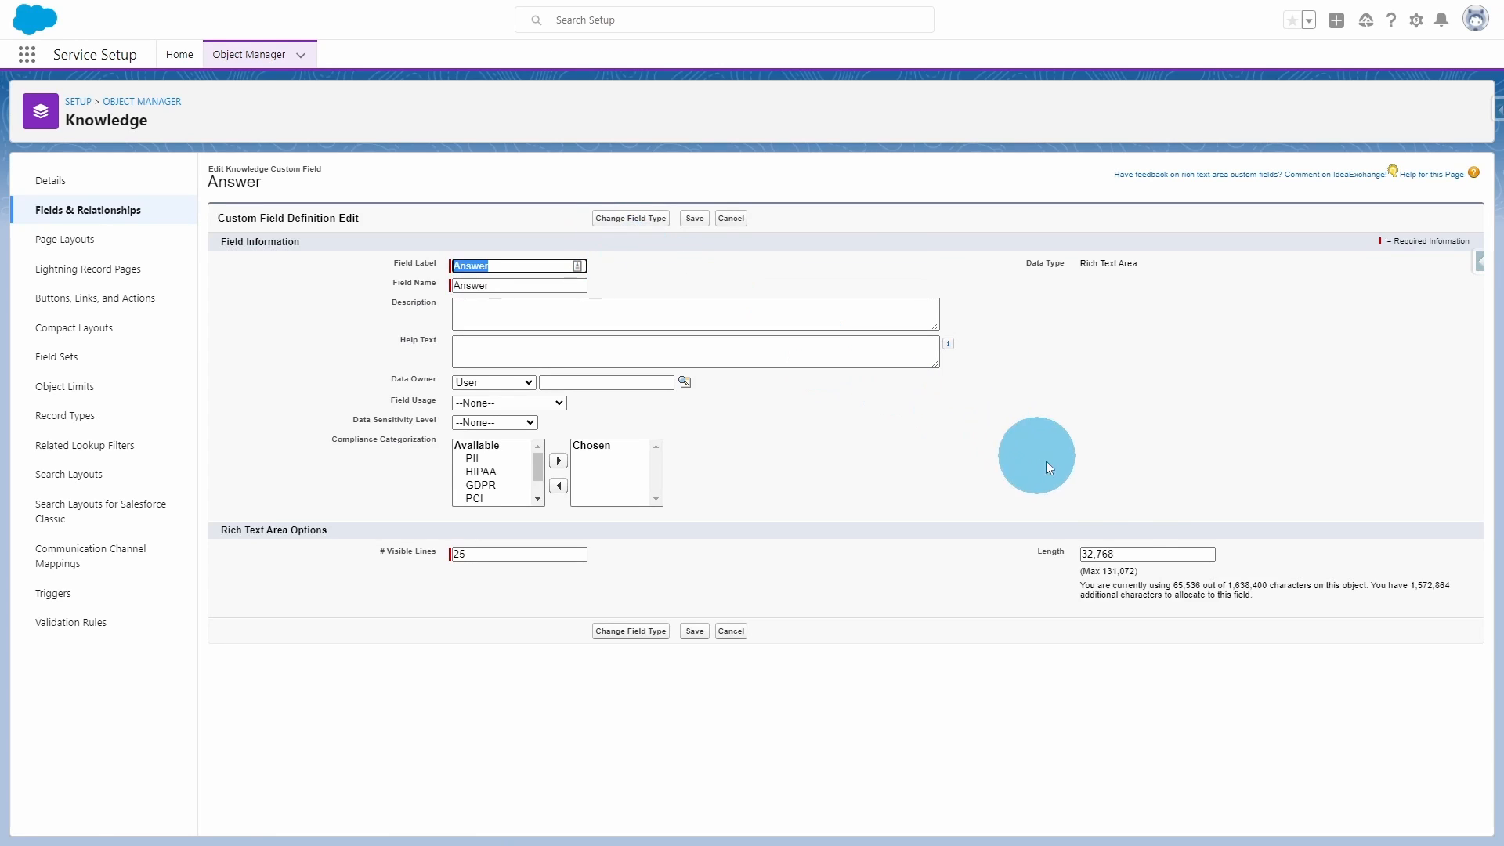
{"action": "double_click", "coordinate": [1152, 553]}
{"action": "double_click", "coordinate": [1112, 571]}
{"action": "key", "text": "ctrl+c"}
{"action": "double_click", "coordinate": [1128, 553]}
{"action": "key", "text": "ctrl+v"}
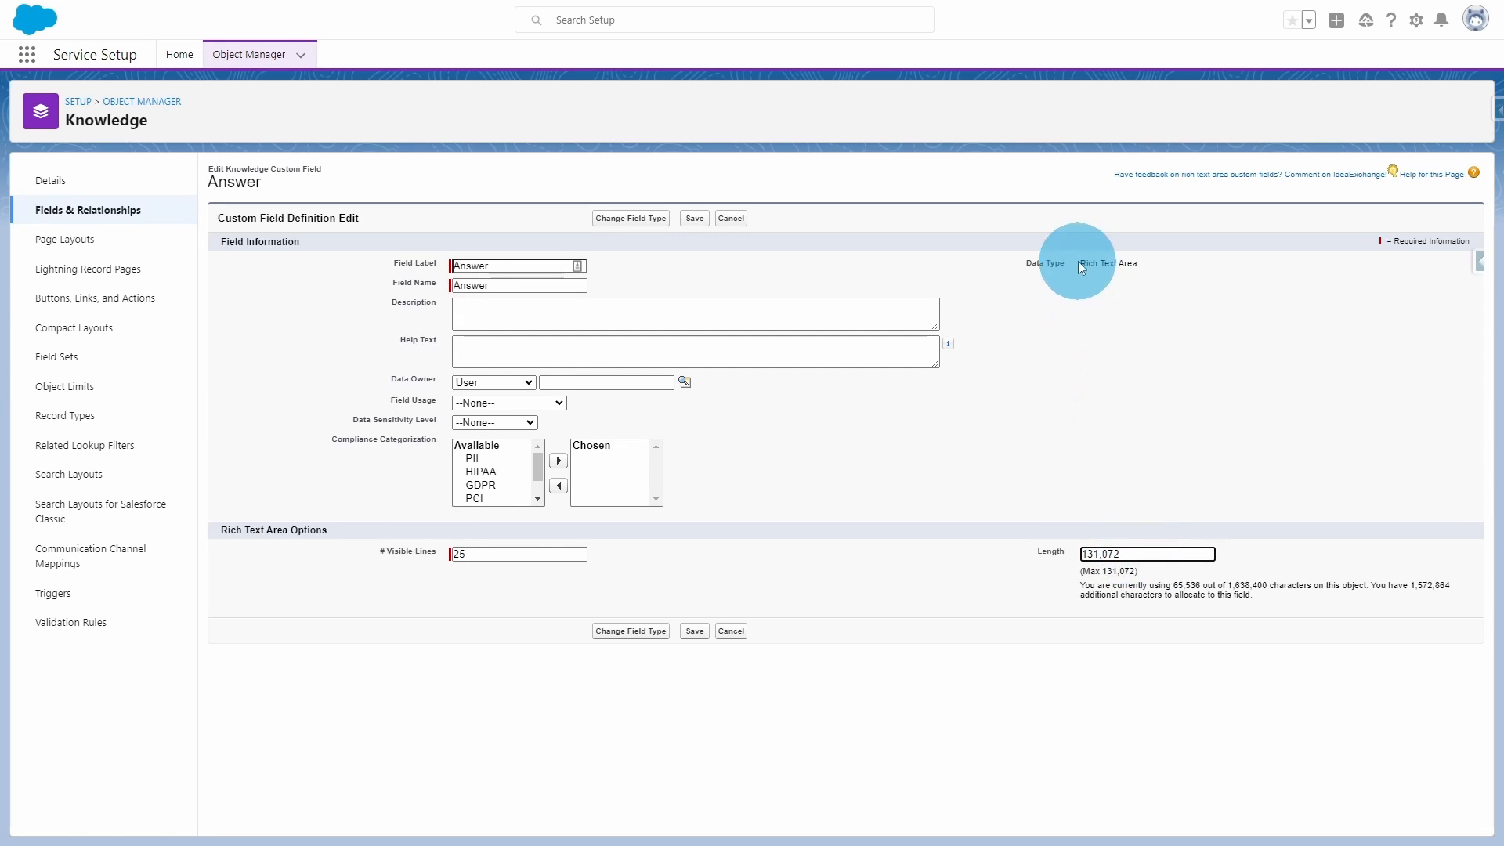
{"action": "left_click", "coordinate": [694, 222]}
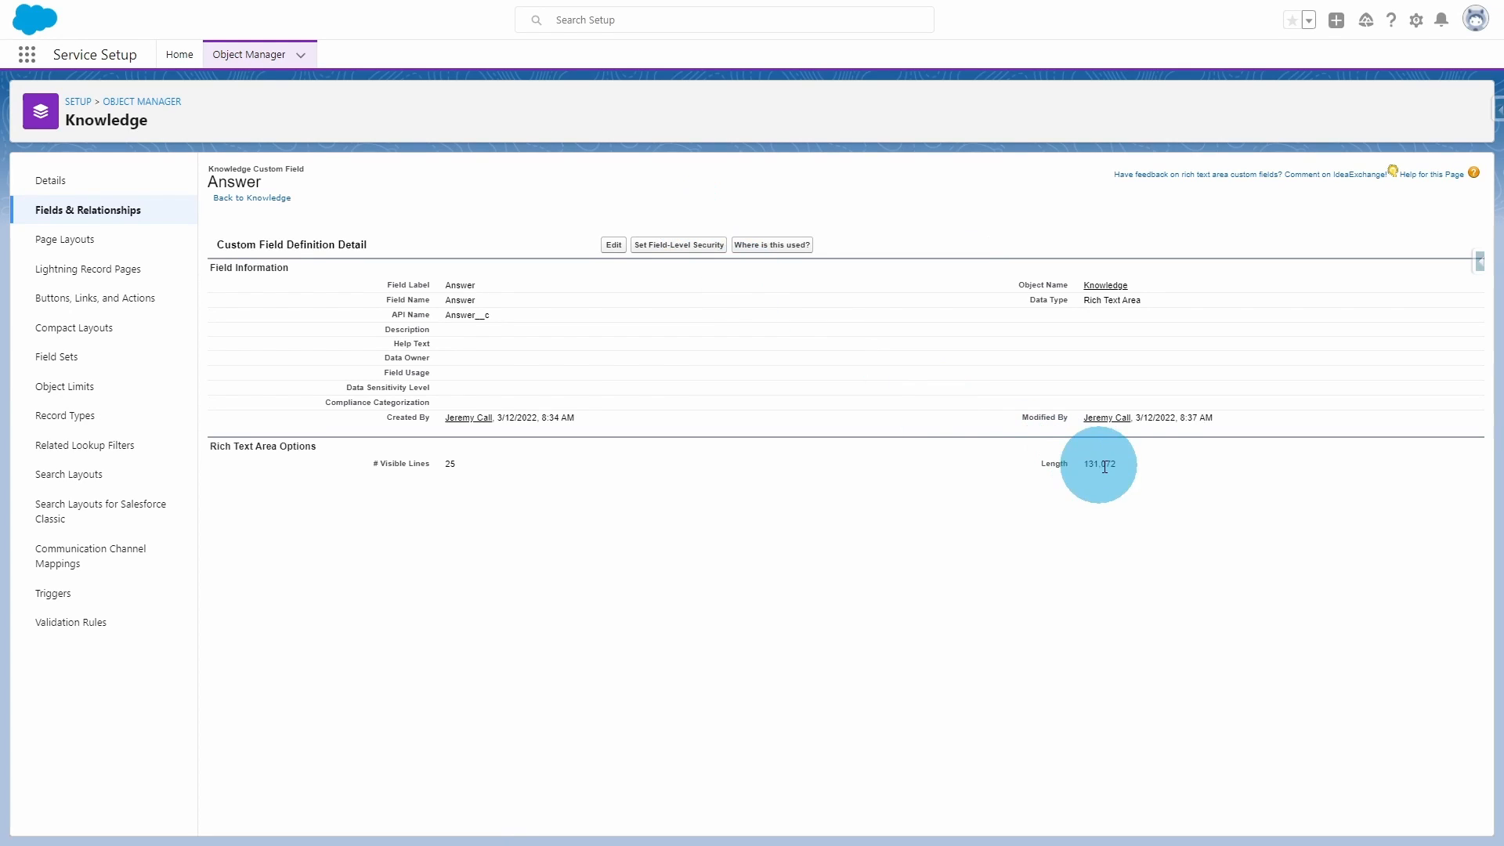
{"action": "left_click_drag", "start_coordinate": [1132, 457], "coordinate": [1083, 464]}
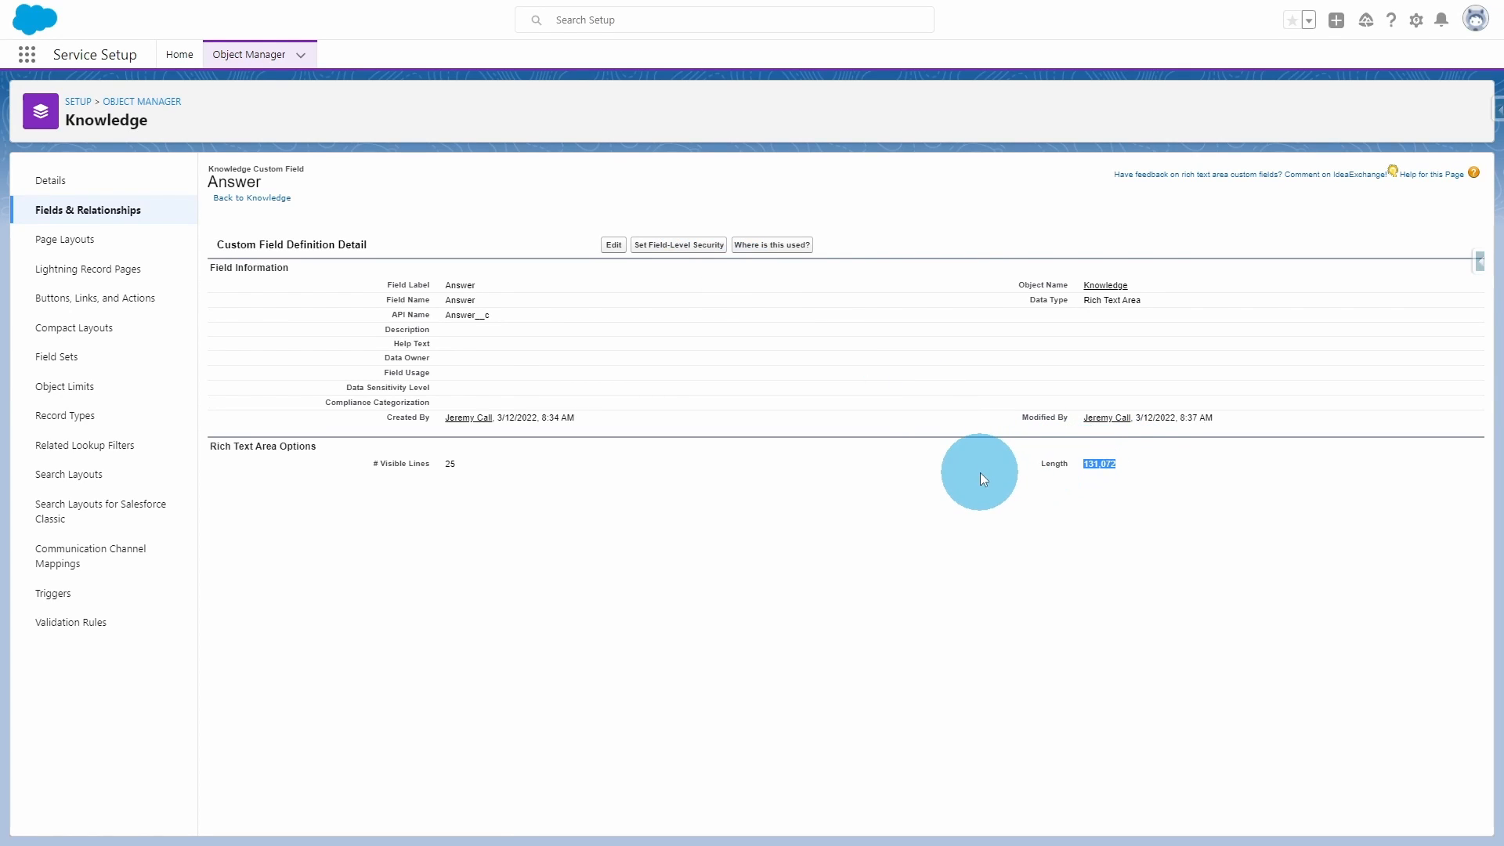
Set the Question rich text field's length to 131,072 characters and save the field
{"action": "left_click", "coordinate": [128, 210]}
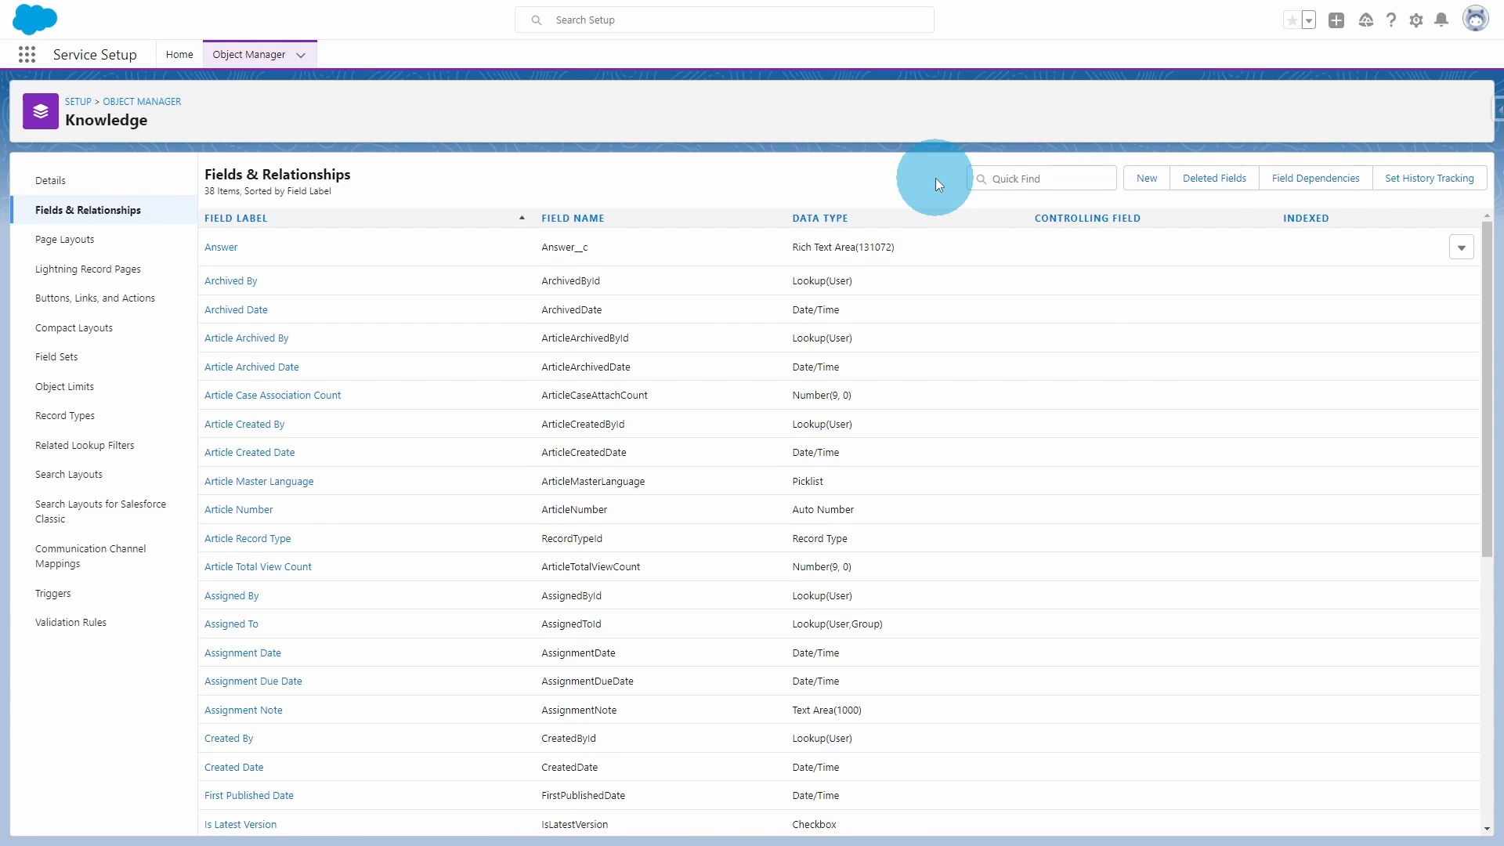
{"action": "scroll", "coordinate": [960, 520], "scroll_direction": "down", "scroll_amount": 3}
{"action": "scroll", "coordinate": [963, 514], "scroll_direction": "down", "scroll_amount": 2}
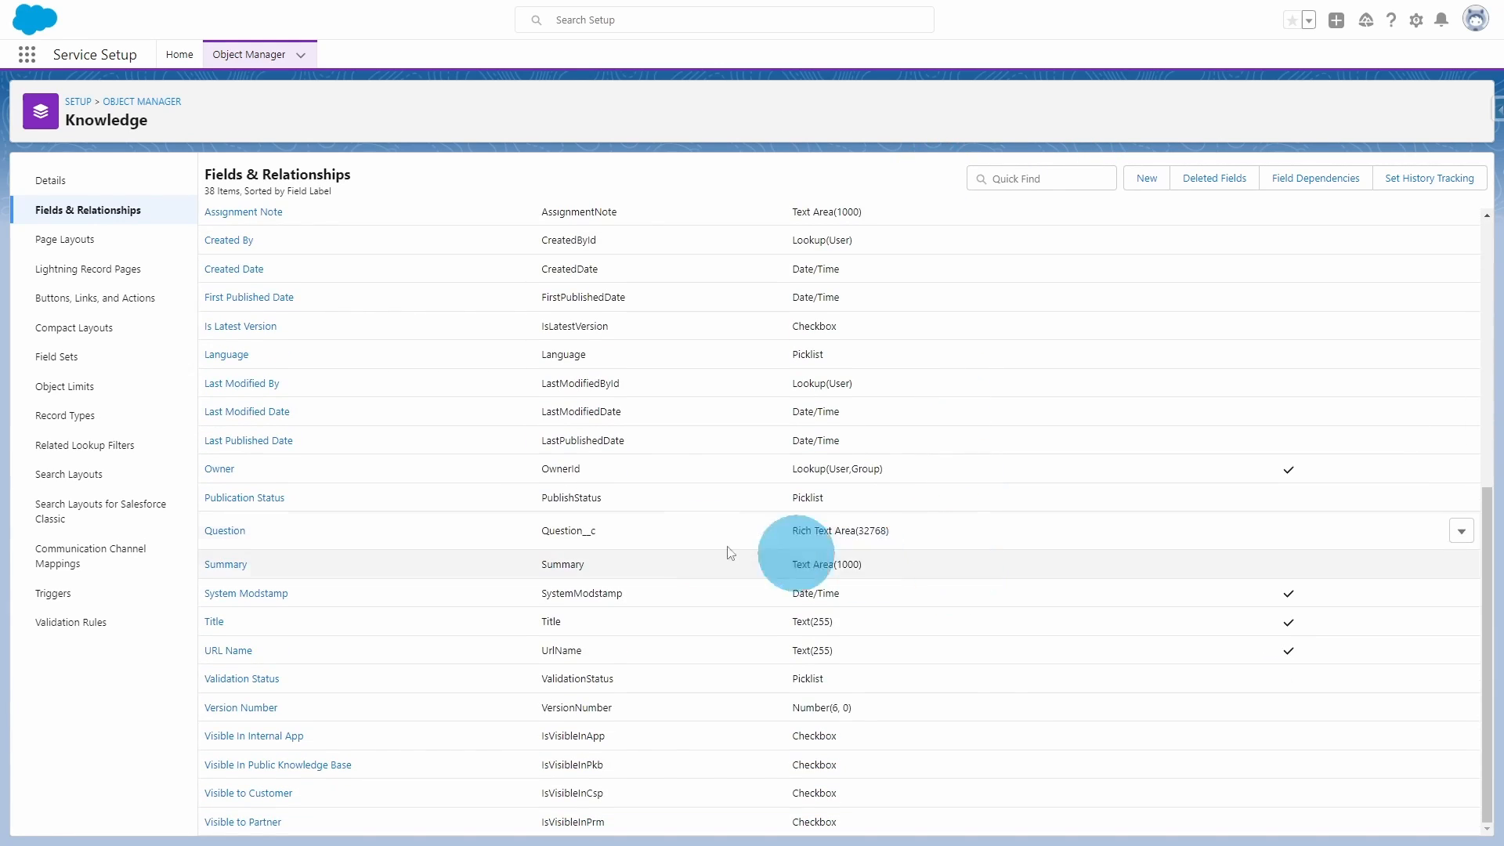
{"action": "left_click", "coordinate": [233, 532]}
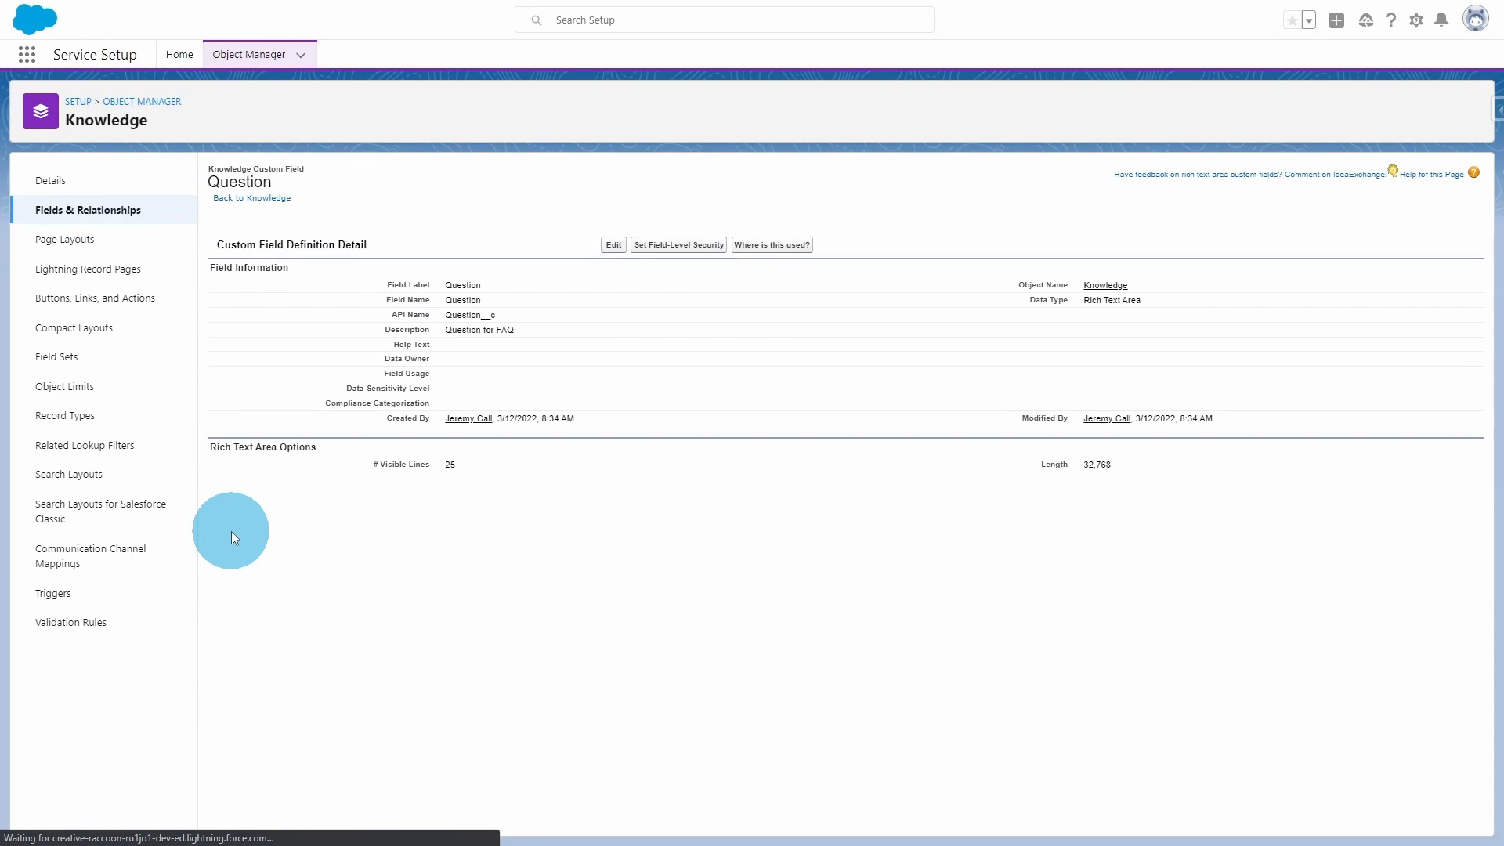
{"action": "left_click", "coordinate": [612, 242]}
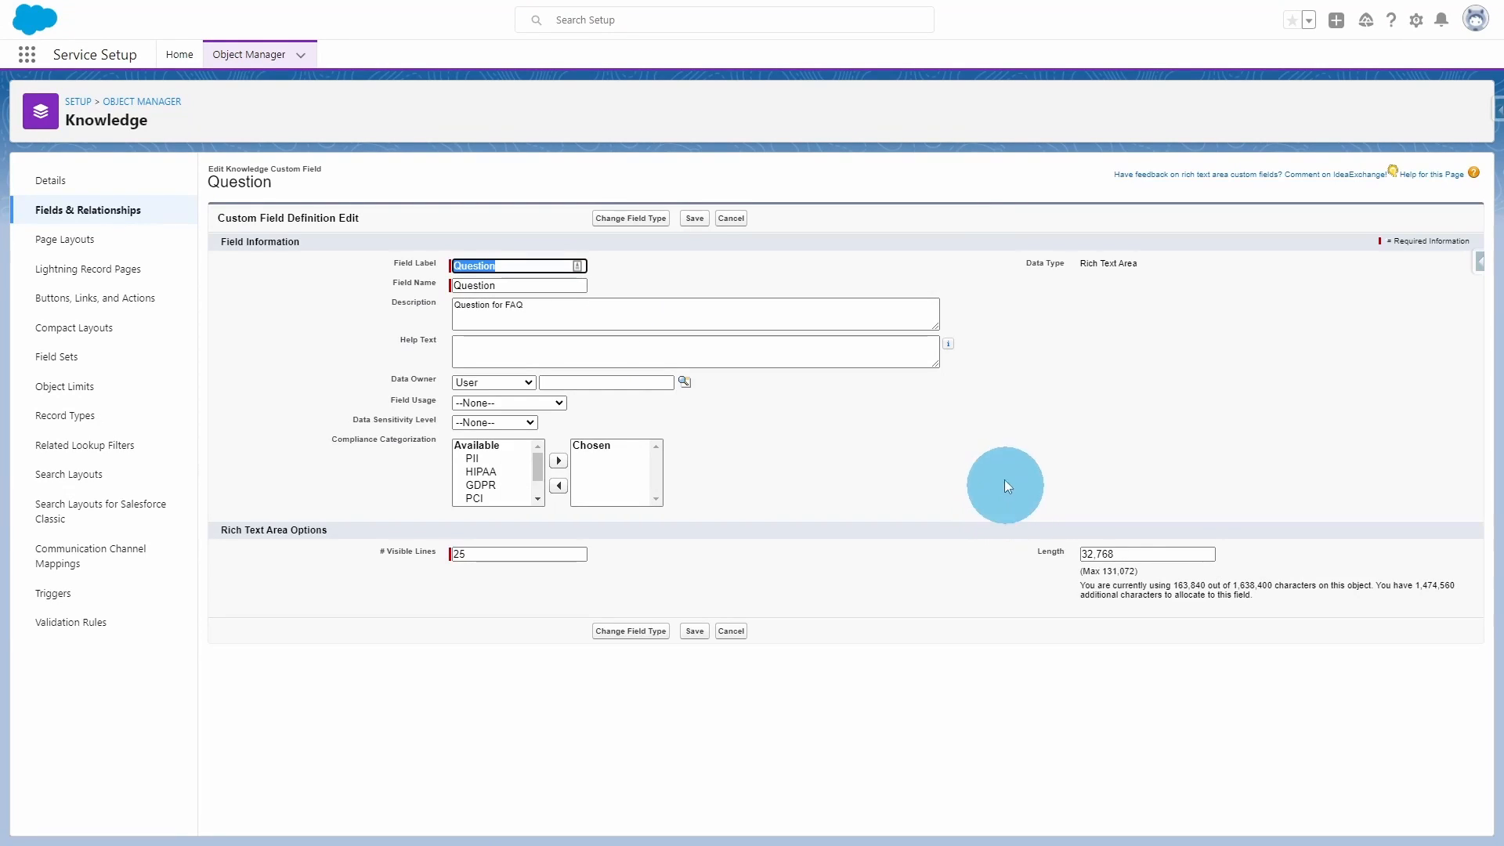
{"action": "left_click", "coordinate": [1136, 553]}
{"action": "left_click", "coordinate": [703, 224]}
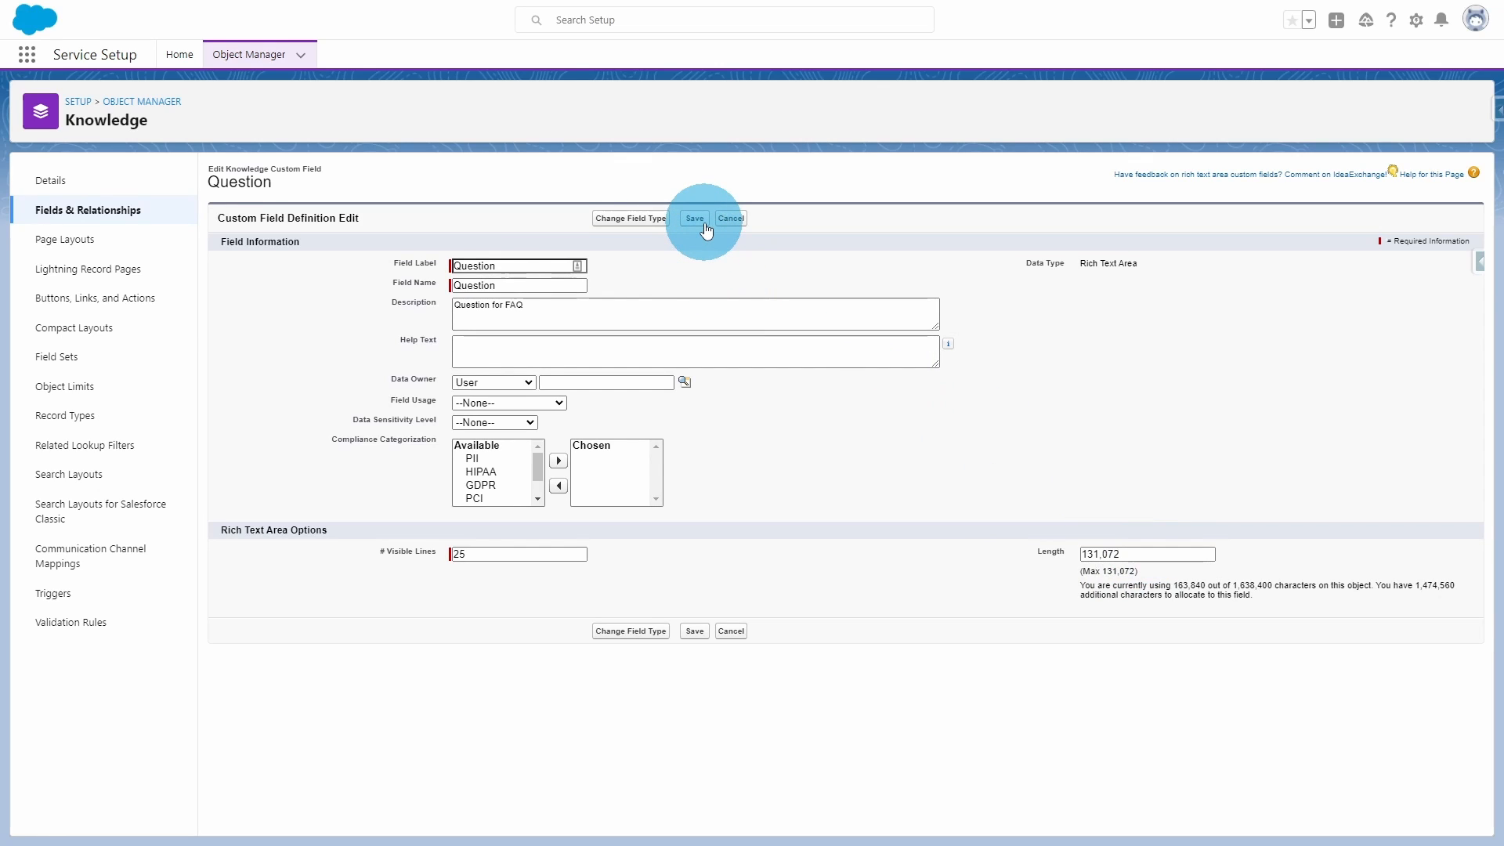
{"action": "left_click", "coordinate": [689, 221]}
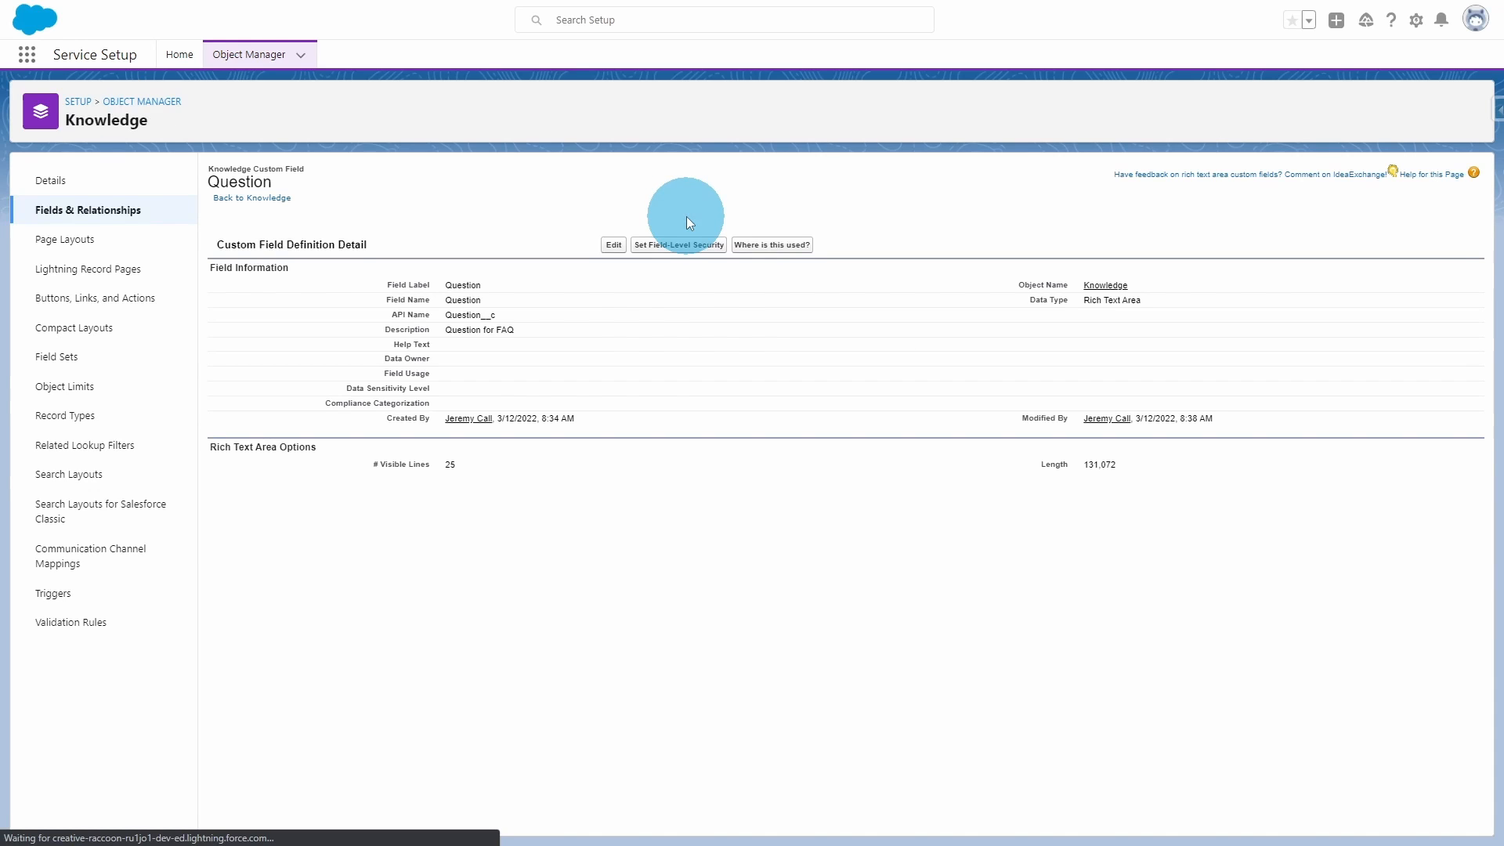
Review the Knowledge object's field list and its record types
{"action": "left_click", "coordinate": [50, 206]}
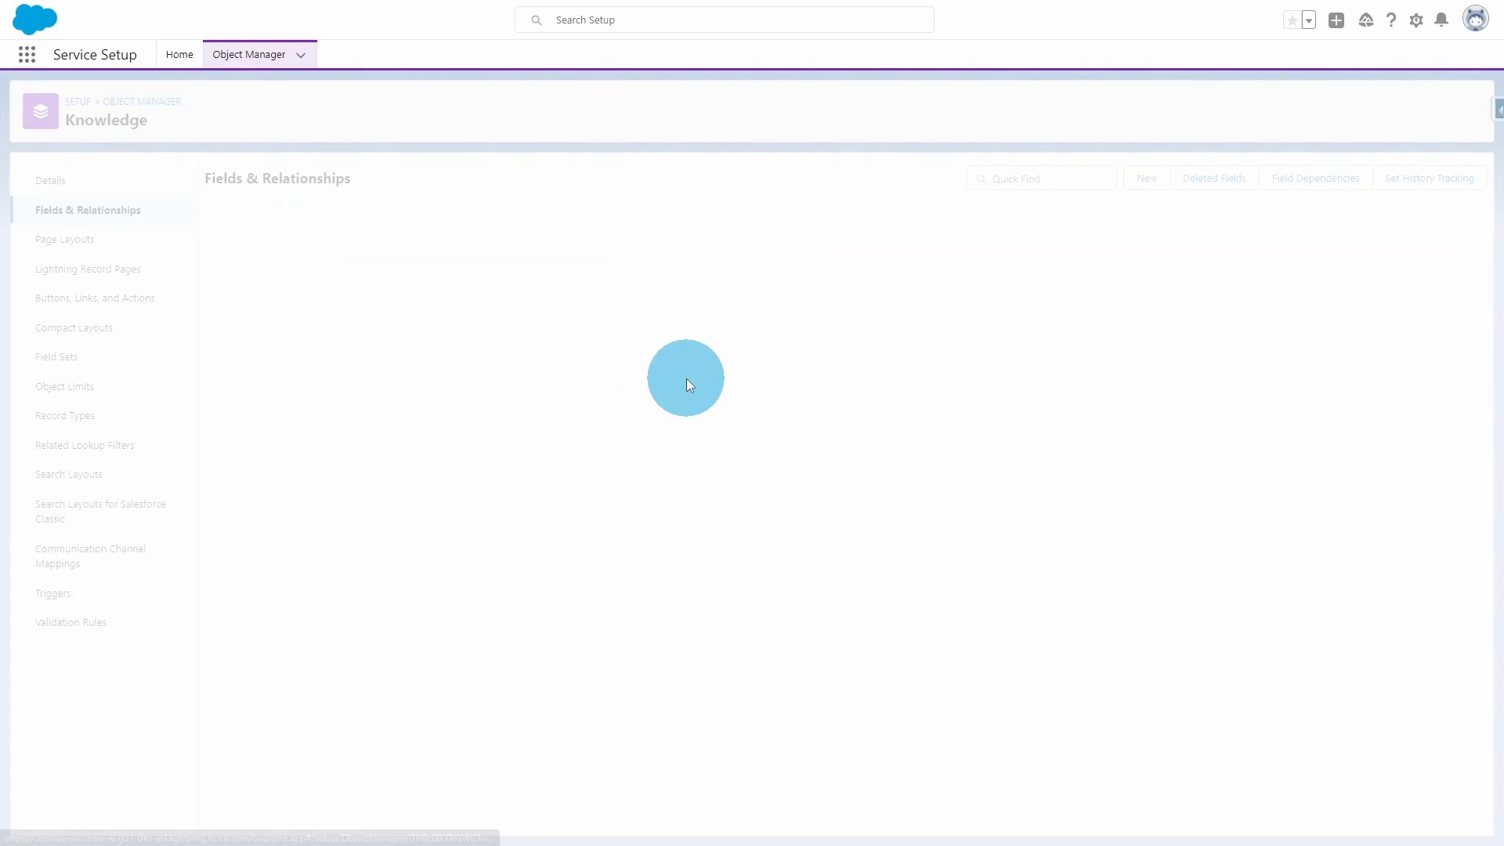
{"action": "scroll", "coordinate": [686, 378], "scroll_direction": "down", "scroll_amount": 6}
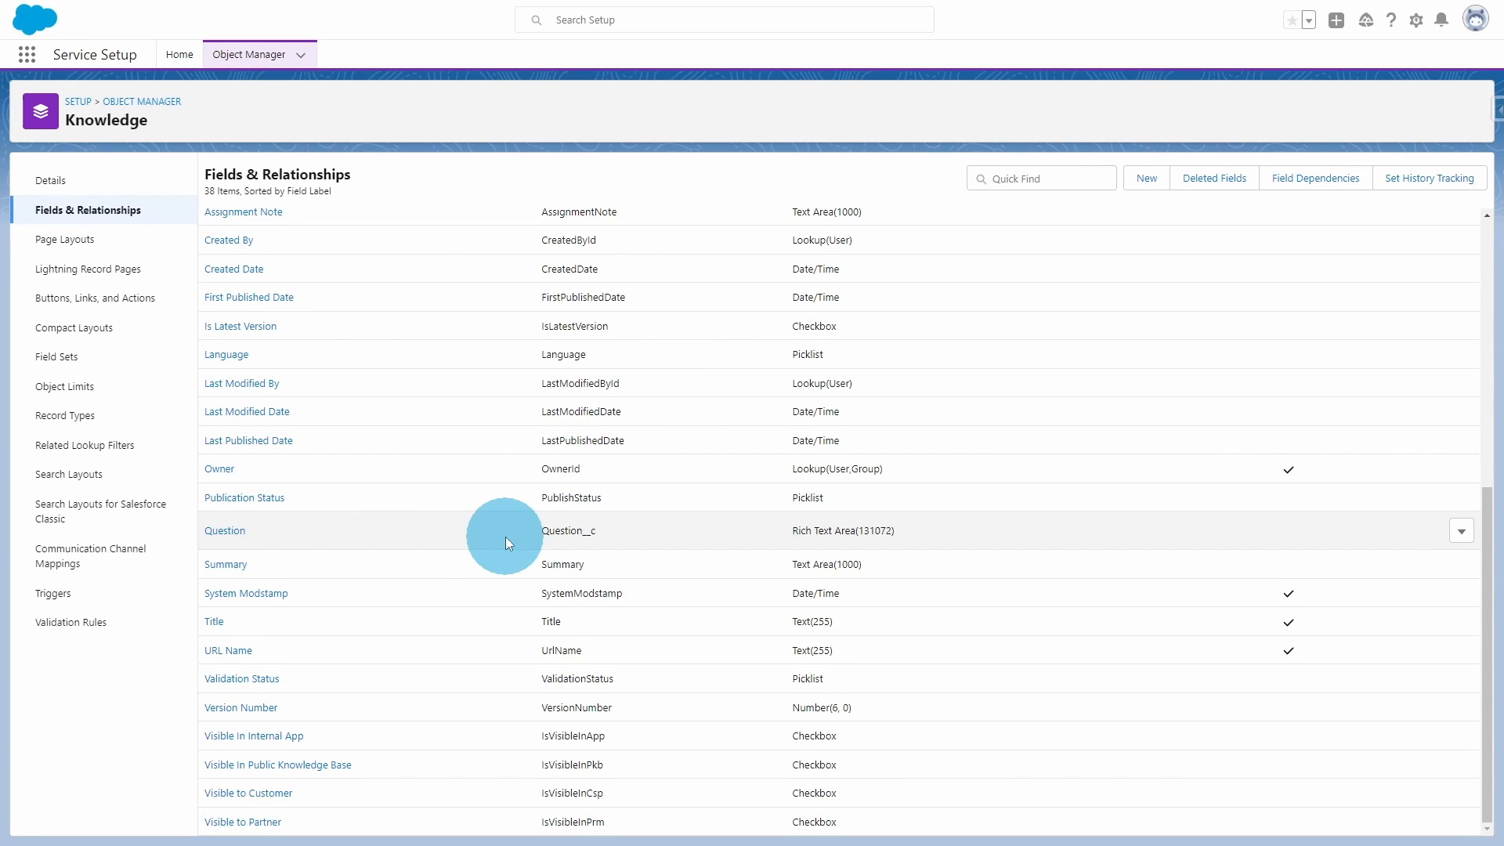
{"action": "scroll", "coordinate": [505, 537], "scroll_direction": "up", "scroll_amount": 6}
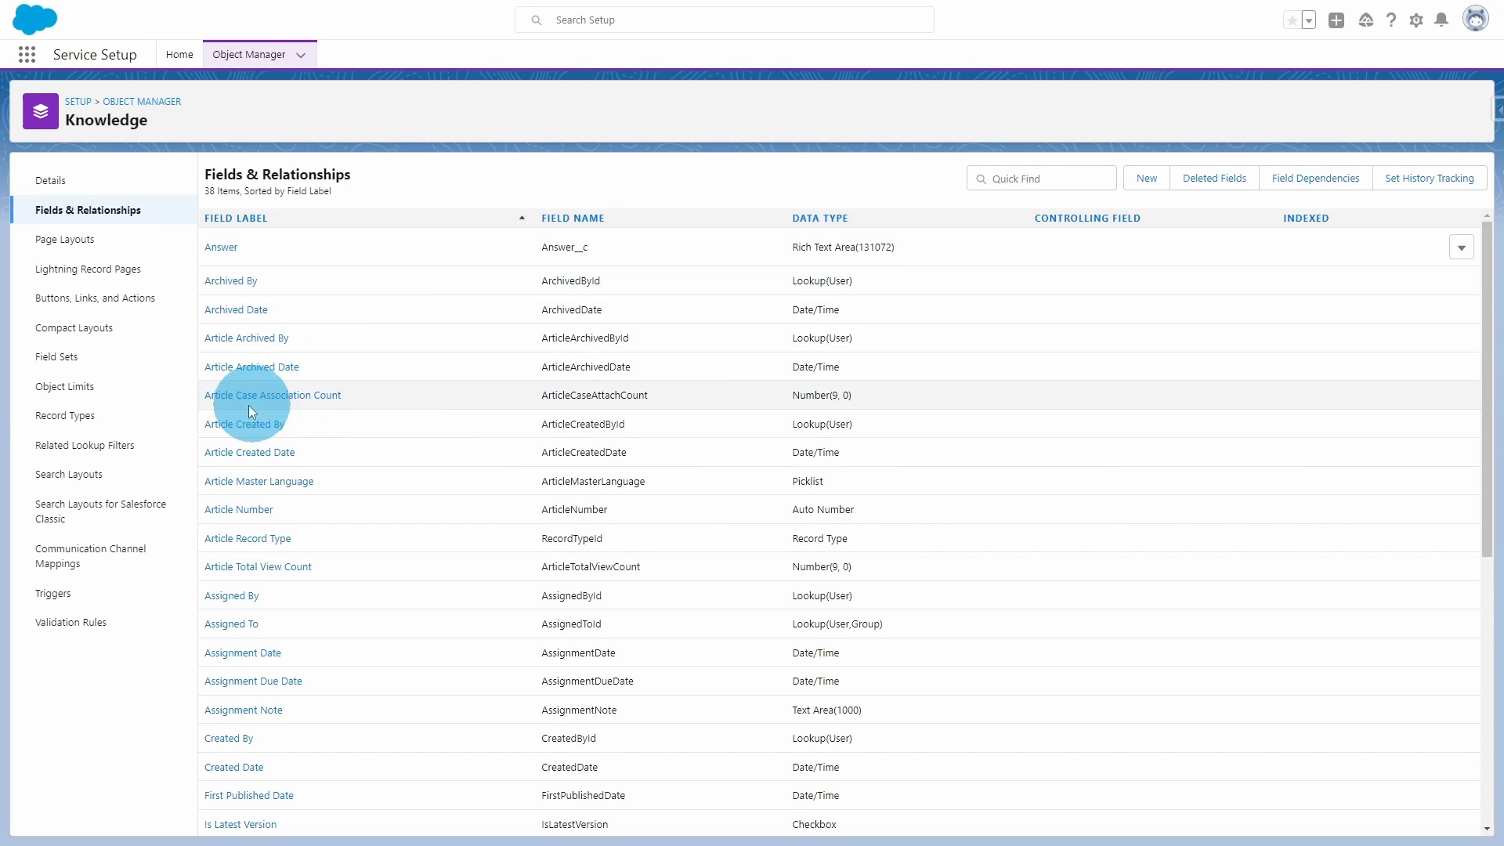
{"action": "left_click", "coordinate": [71, 415]}
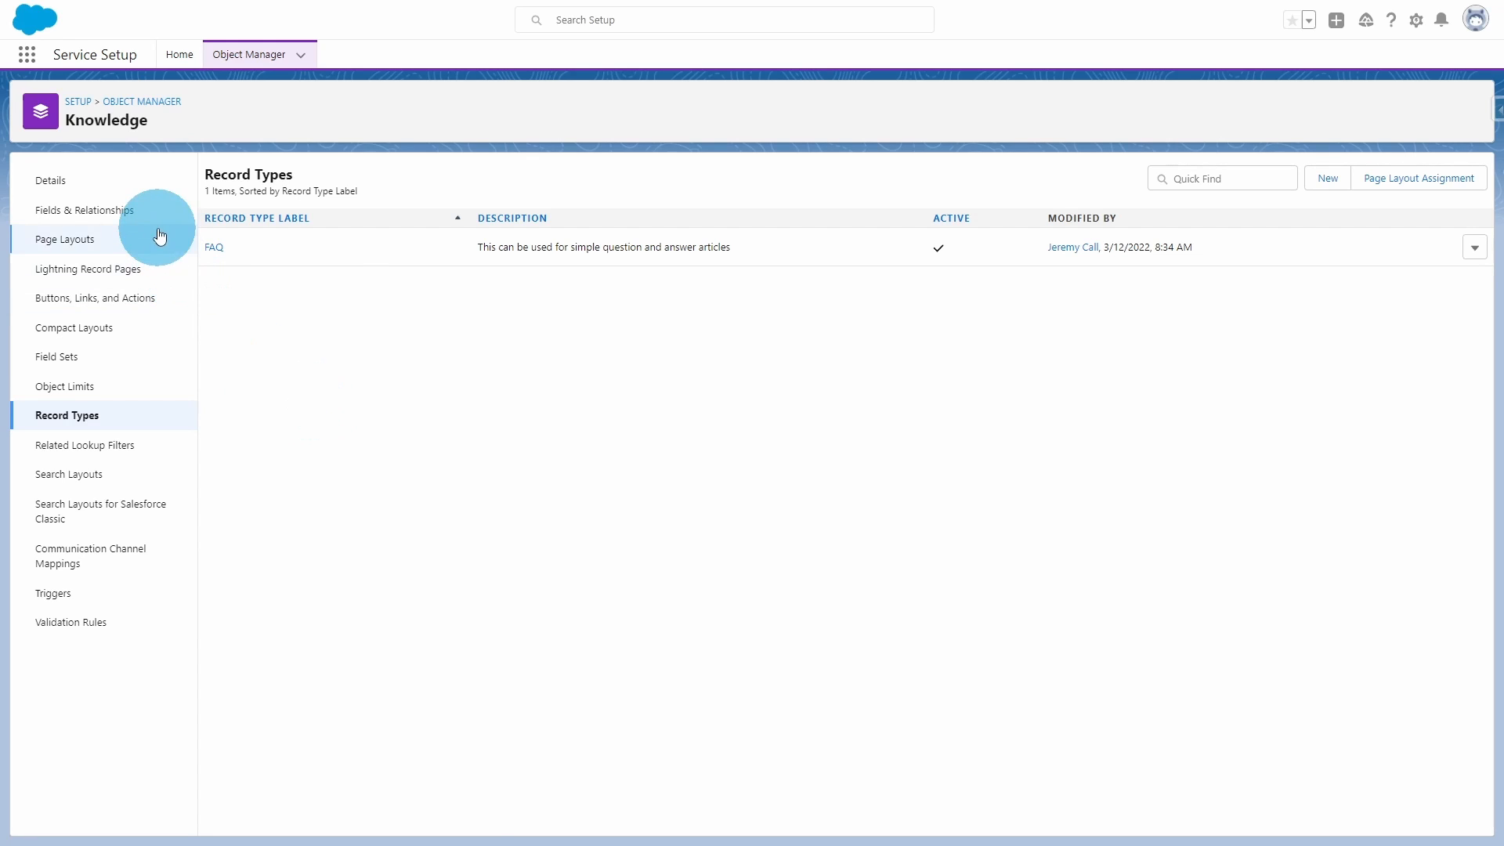
Start a new custom field on the Knowledge object with data type Text Area (Rich) and proceed to its details
{"action": "left_click", "coordinate": [129, 213]}
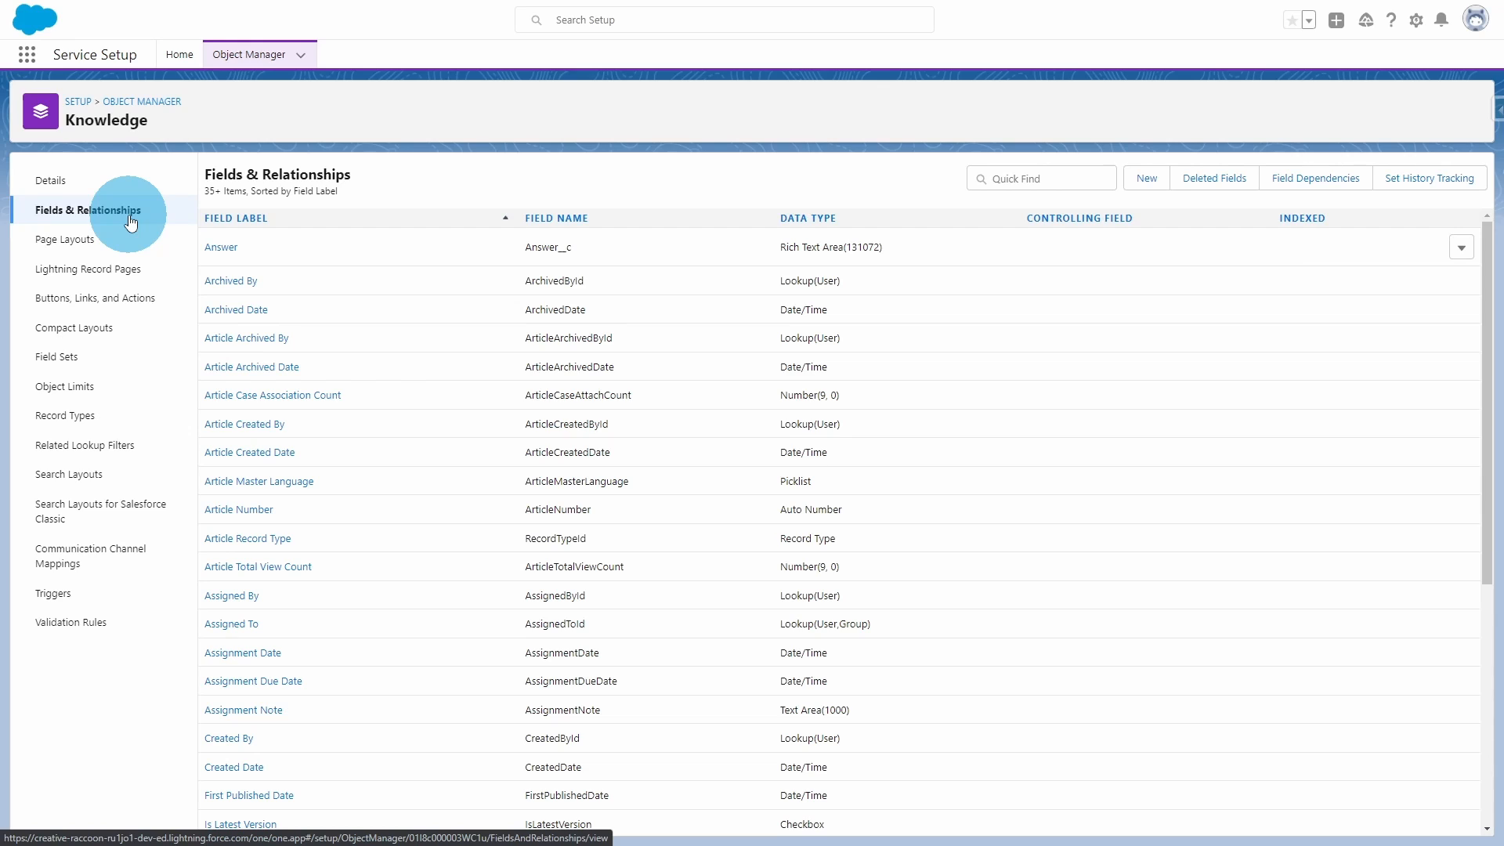
{"action": "left_click", "coordinate": [1147, 179]}
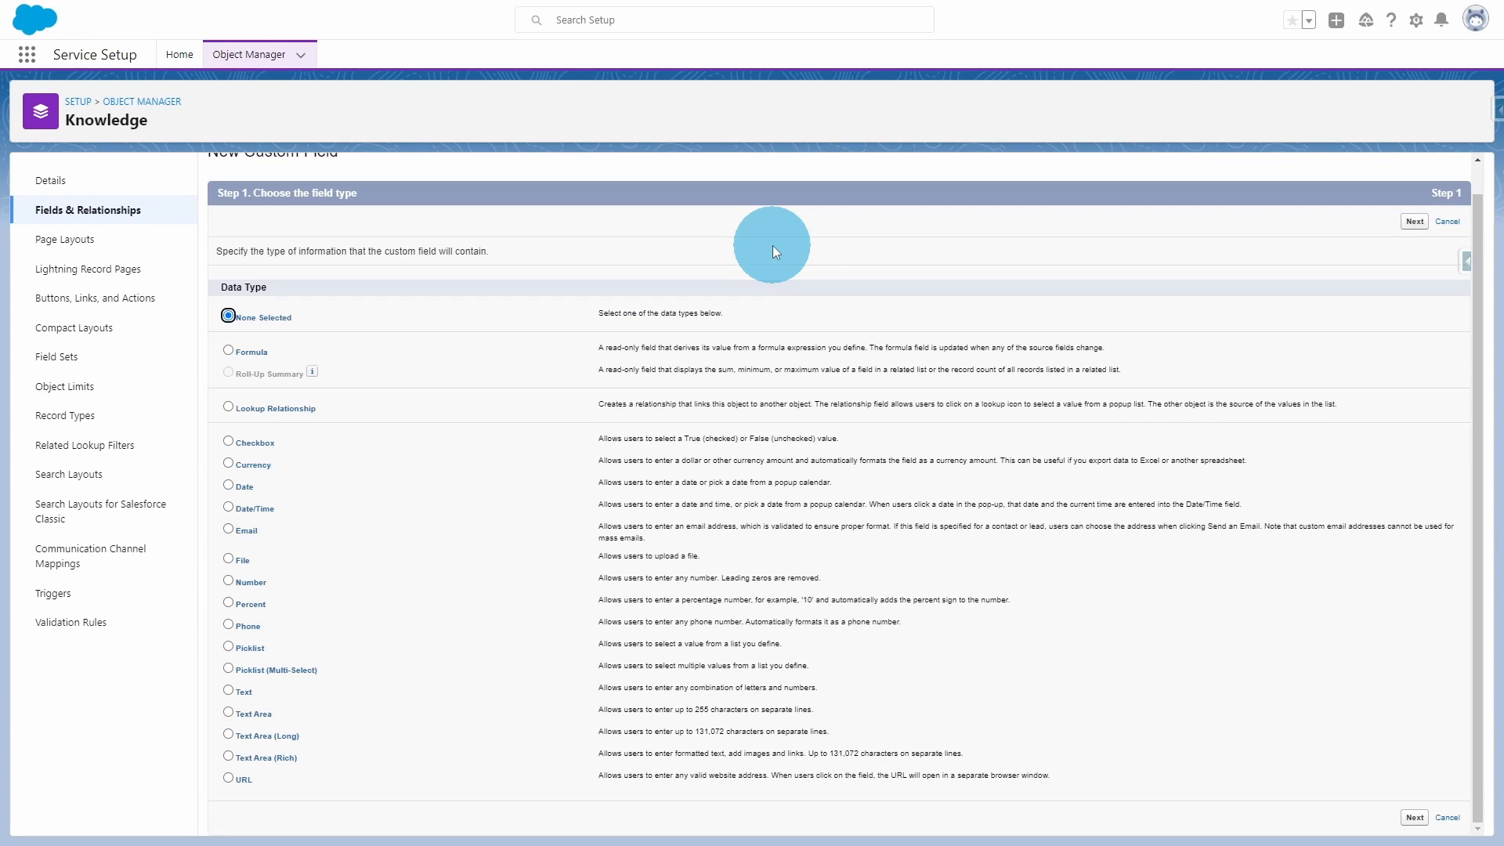
{"action": "left_click", "coordinate": [280, 758]}
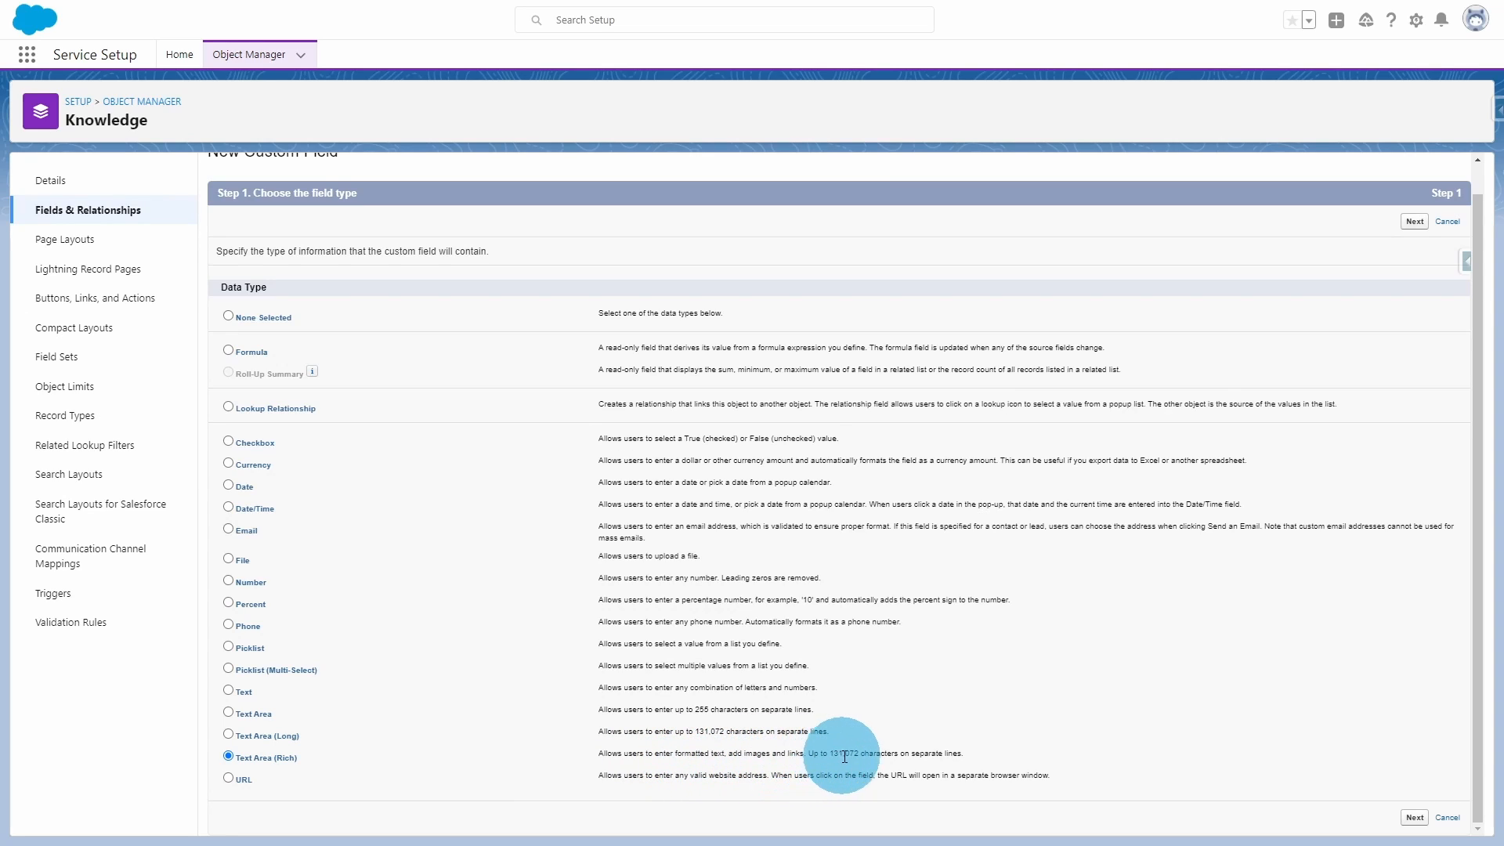
{"action": "left_click", "coordinate": [1415, 817]}
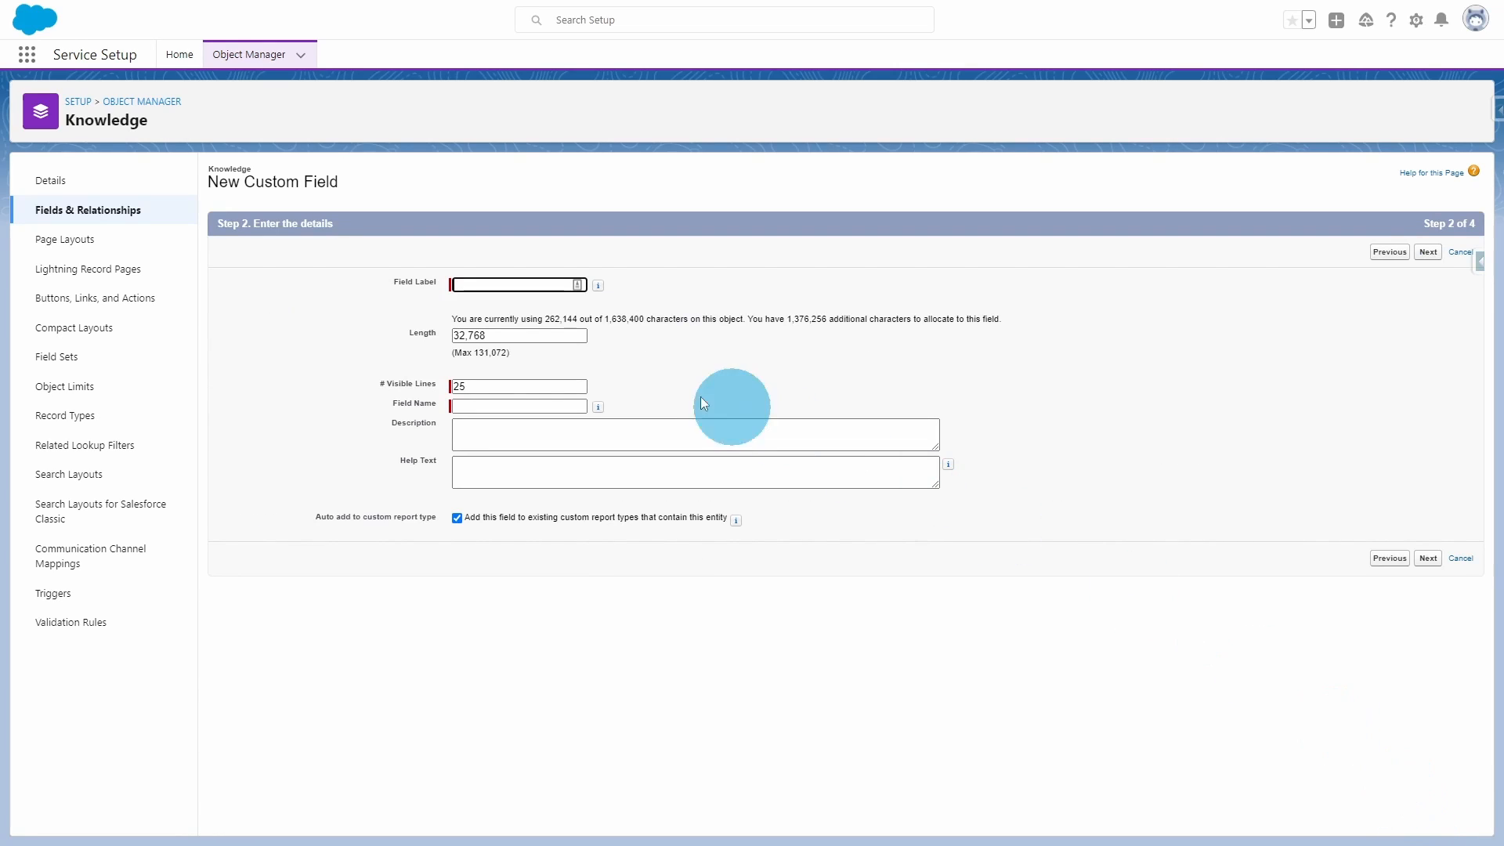
Set the new rich text field's length to 131,072 characters and label it Details
{"action": "triple_click", "coordinate": [508, 333]}
{"action": "type", "text": "131,072"}
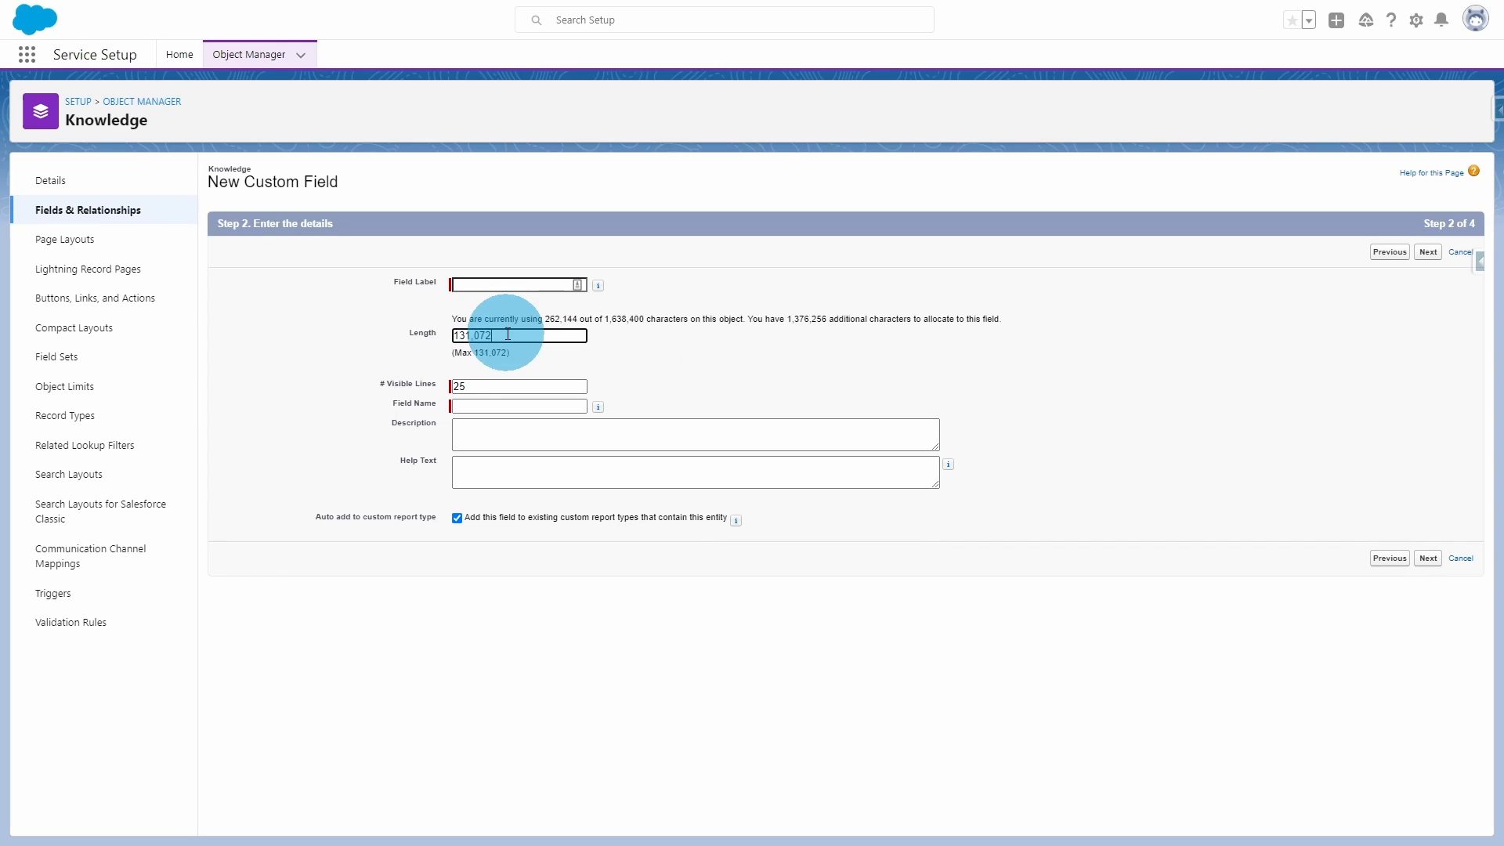
{"action": "left_click", "coordinate": [527, 285]}
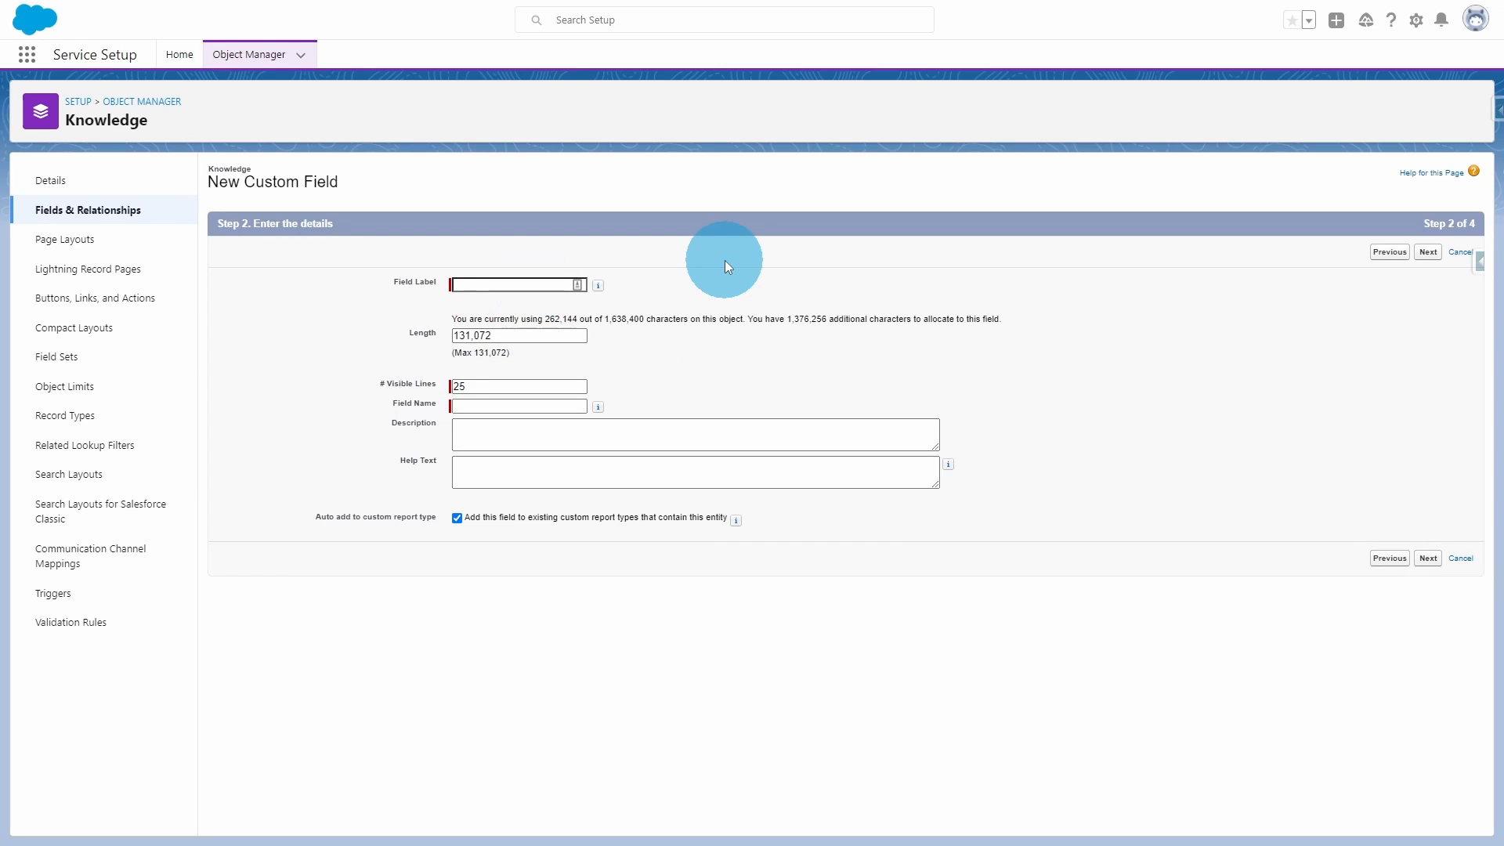
{"action": "left_click", "coordinate": [530, 283]}
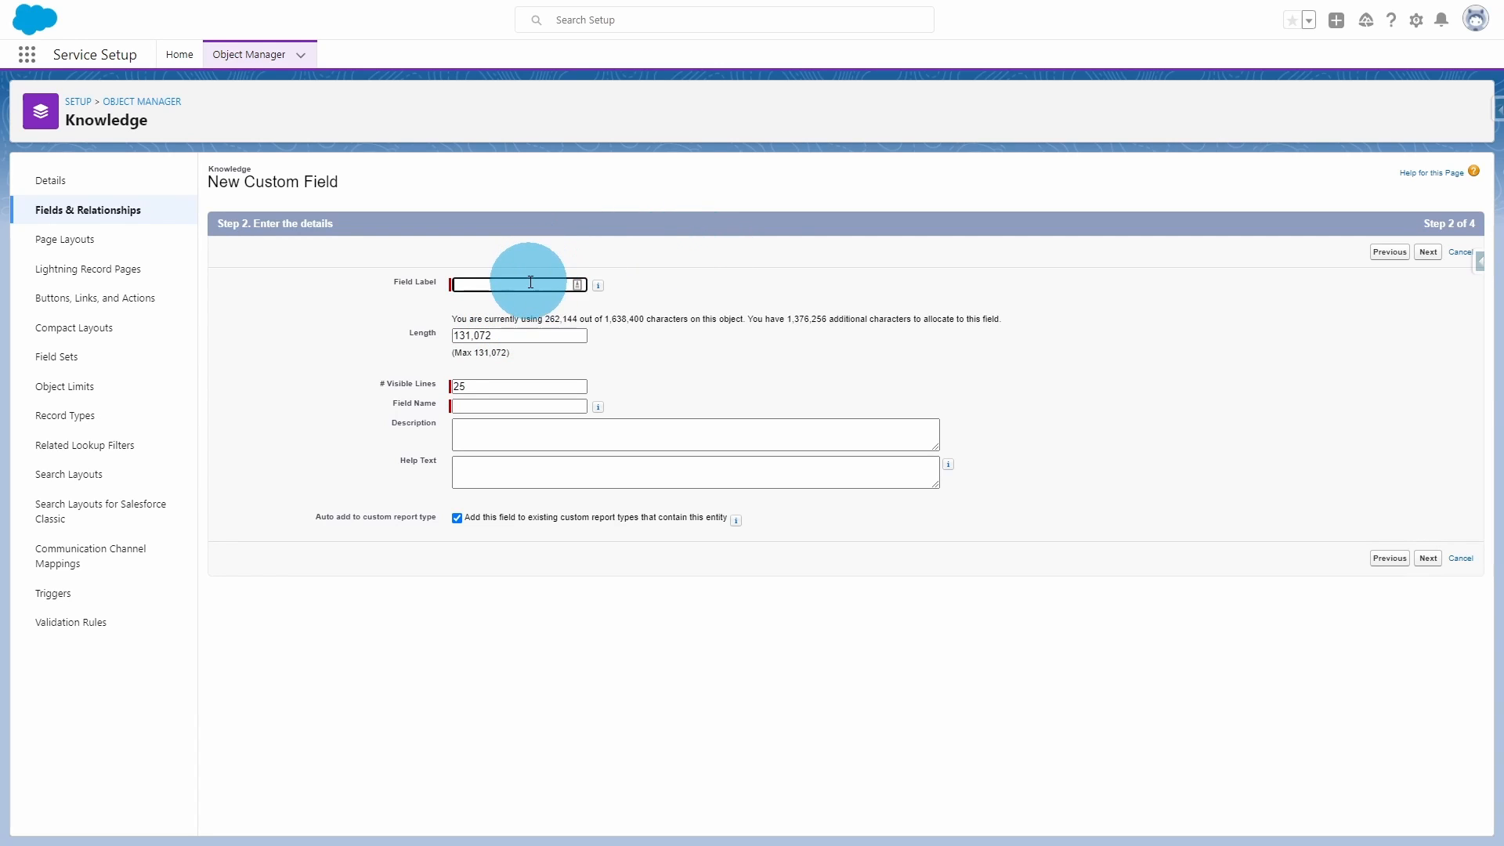
{"action": "type", "text": "Details"}
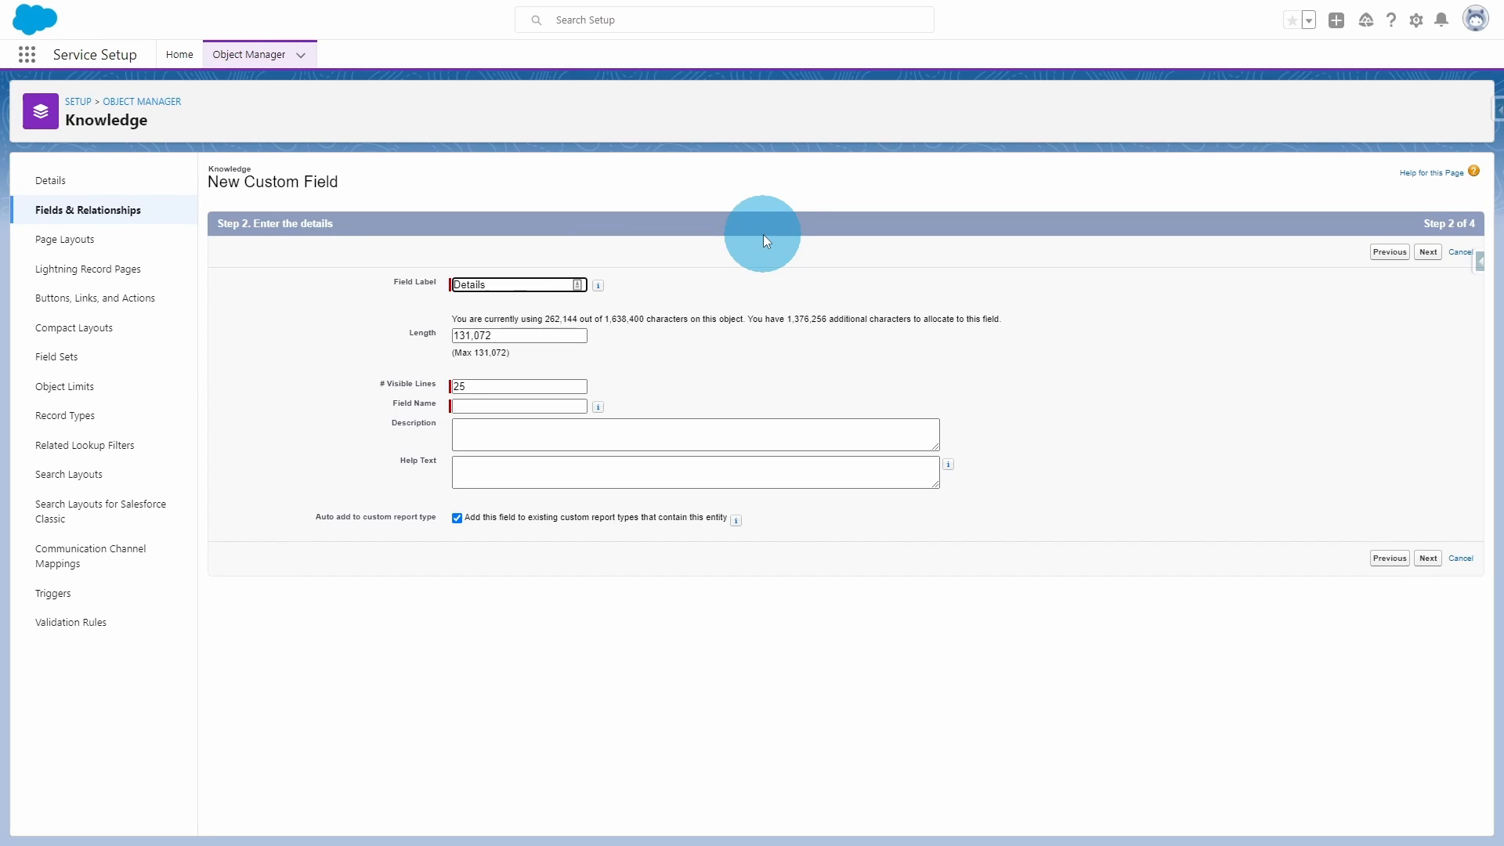
{"action": "left_click", "coordinate": [635, 355]}
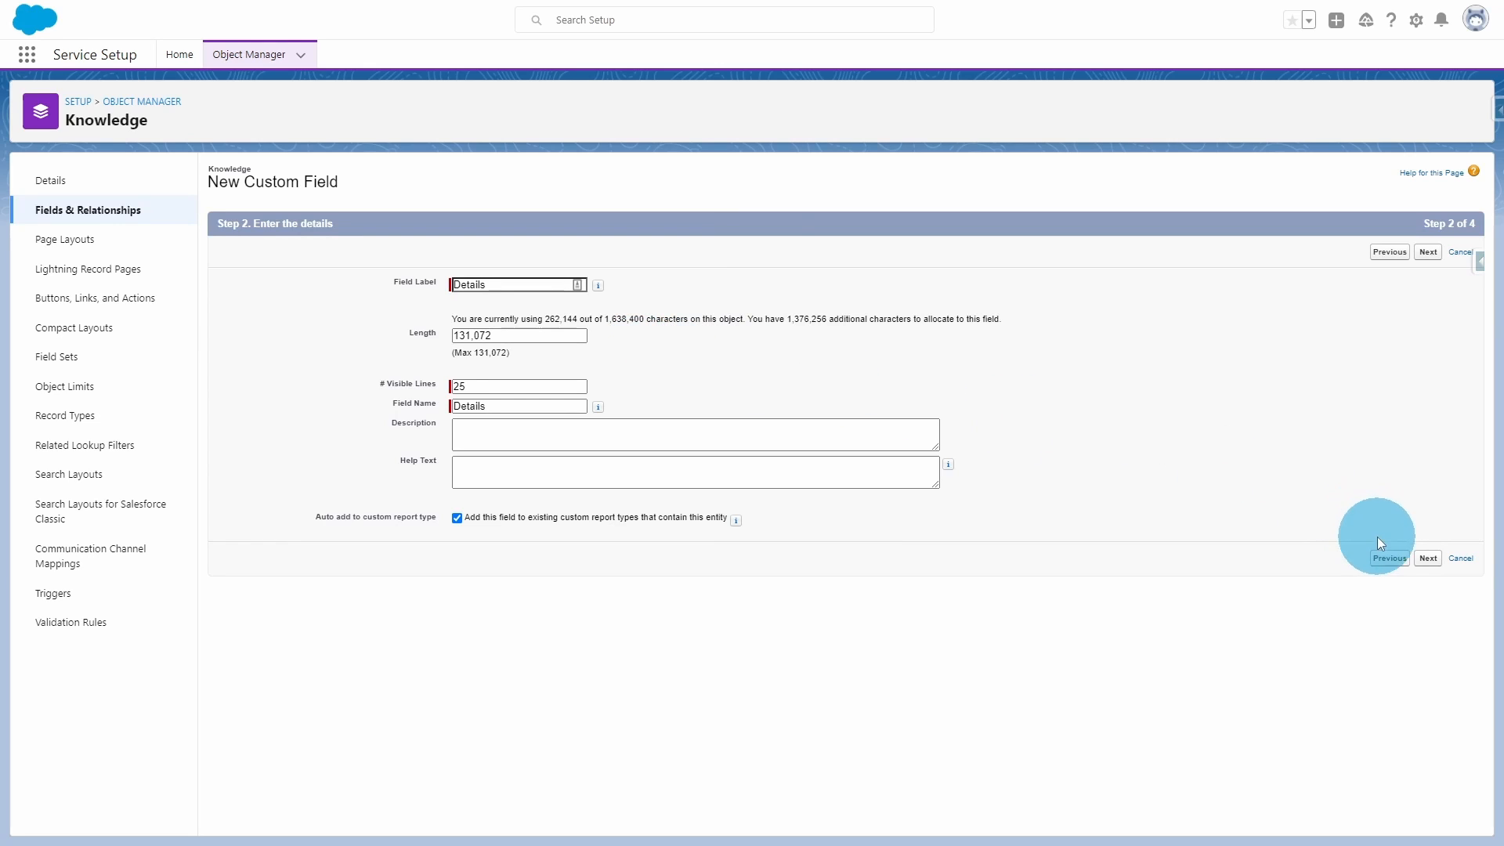
Accept the default field-level security, include the Details field in both page layouts, and save it
{"action": "left_click", "coordinate": [1427, 558]}
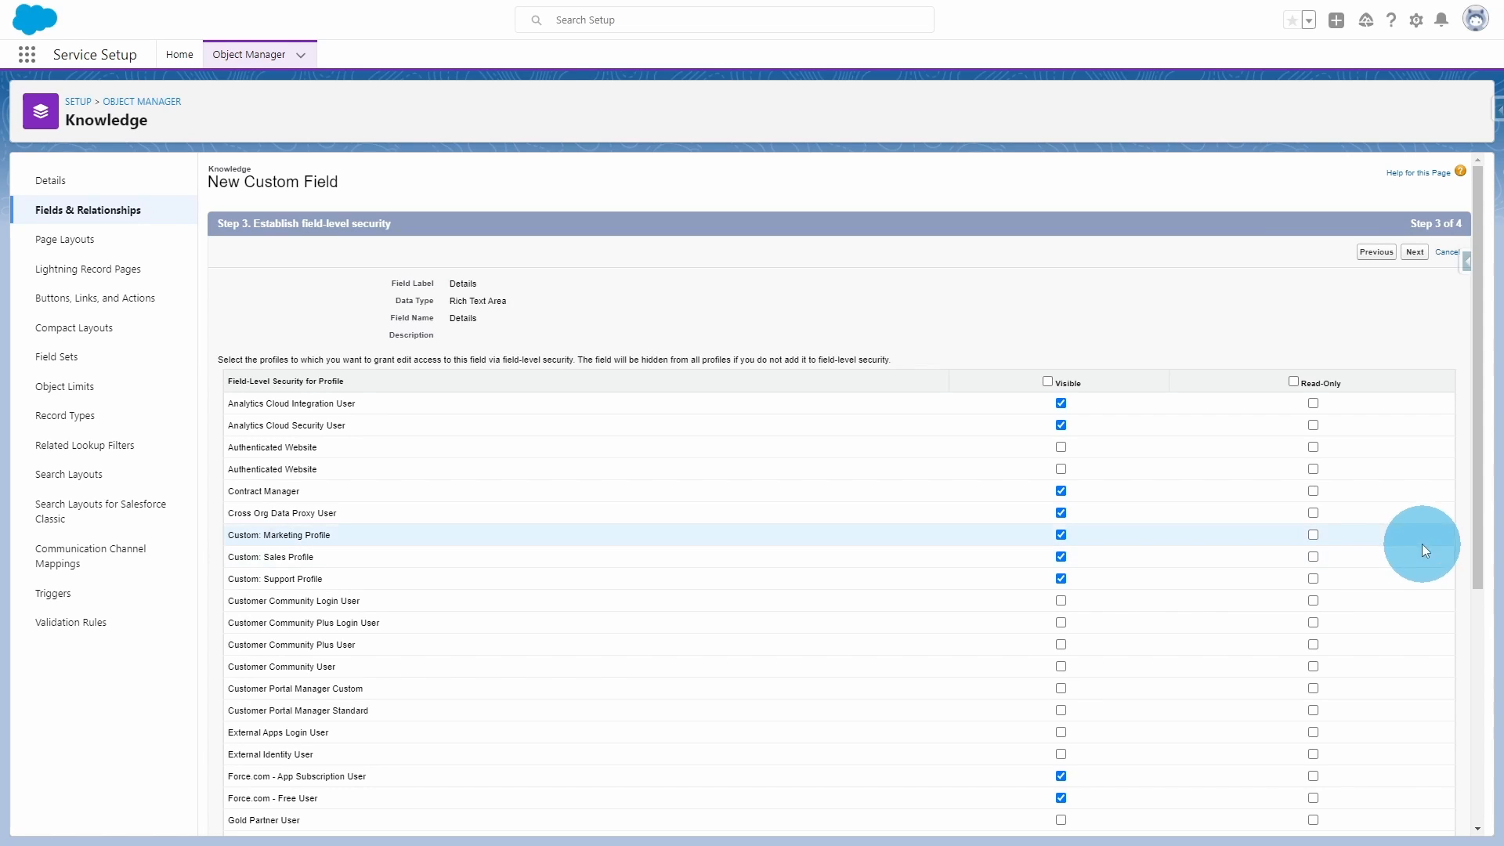
{"action": "left_click", "coordinate": [1415, 253]}
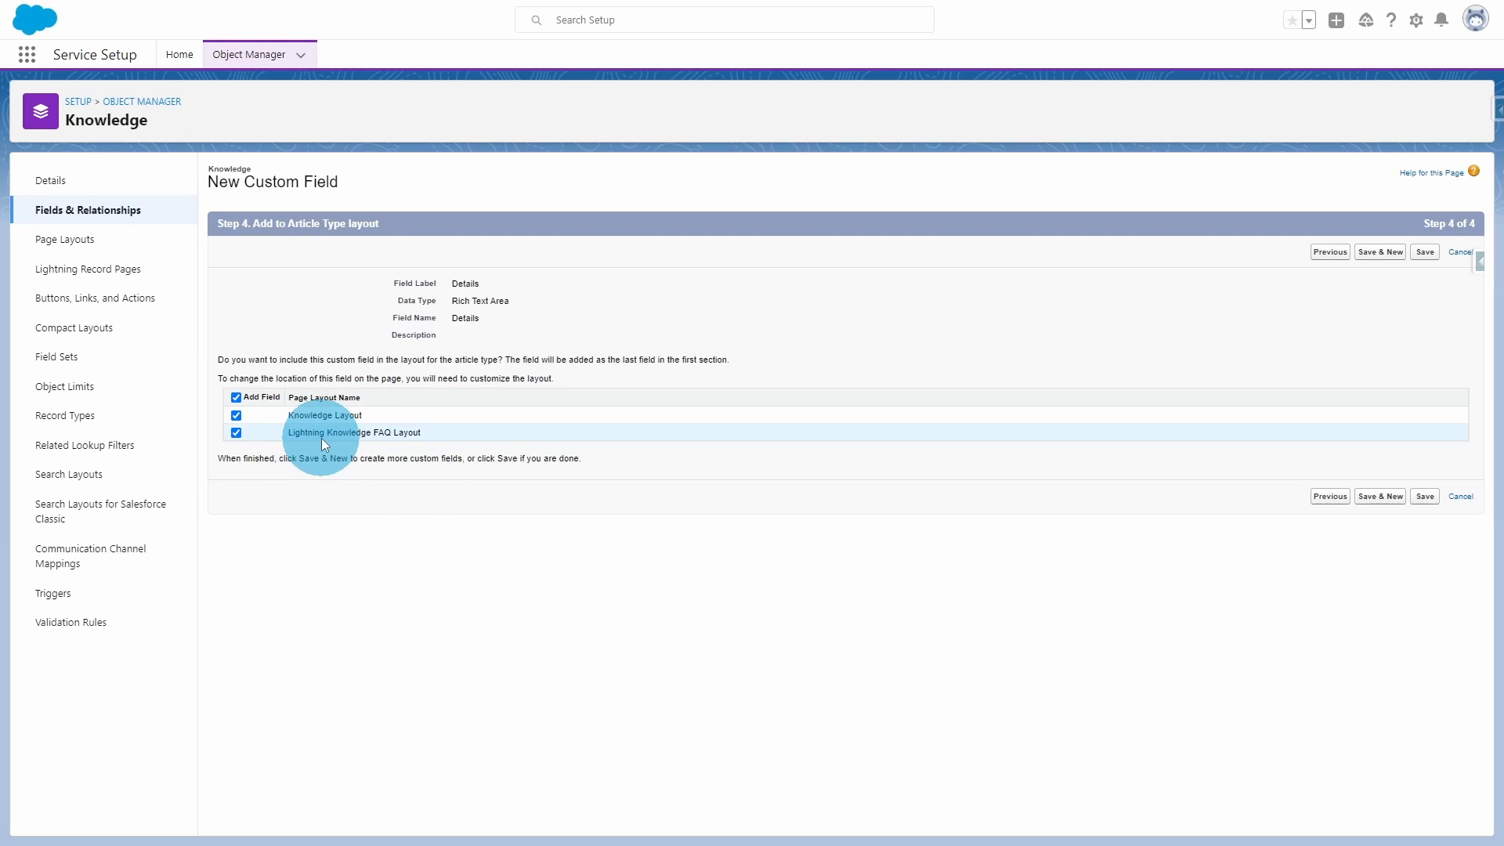
{"action": "left_click", "coordinate": [1428, 502]}
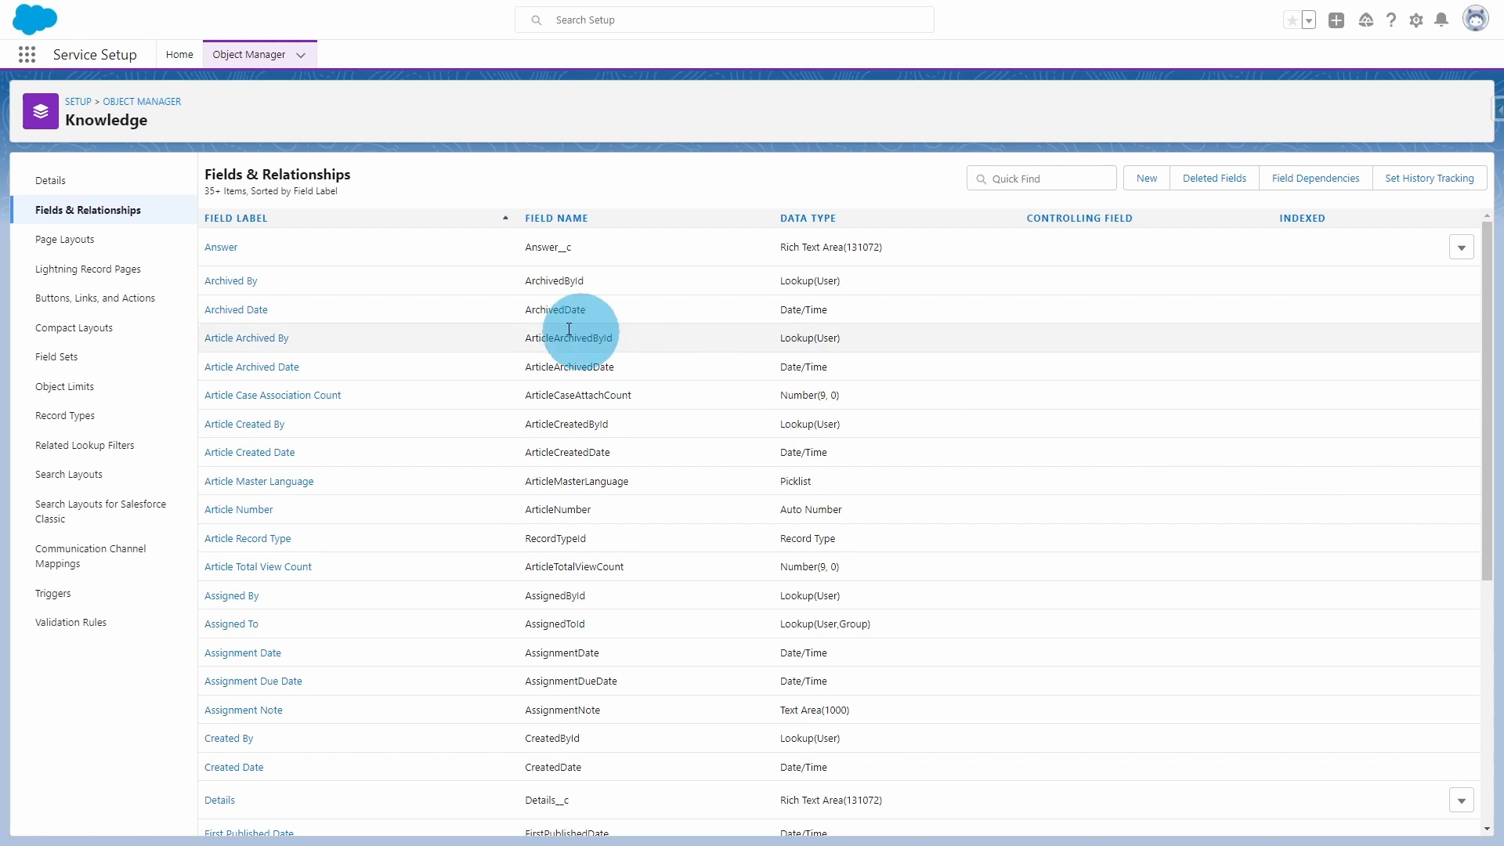
Start an active Knowledge record type labelled How To, make it available to all profiles, and proceed to page layout assignment
{"action": "left_click", "coordinate": [74, 415]}
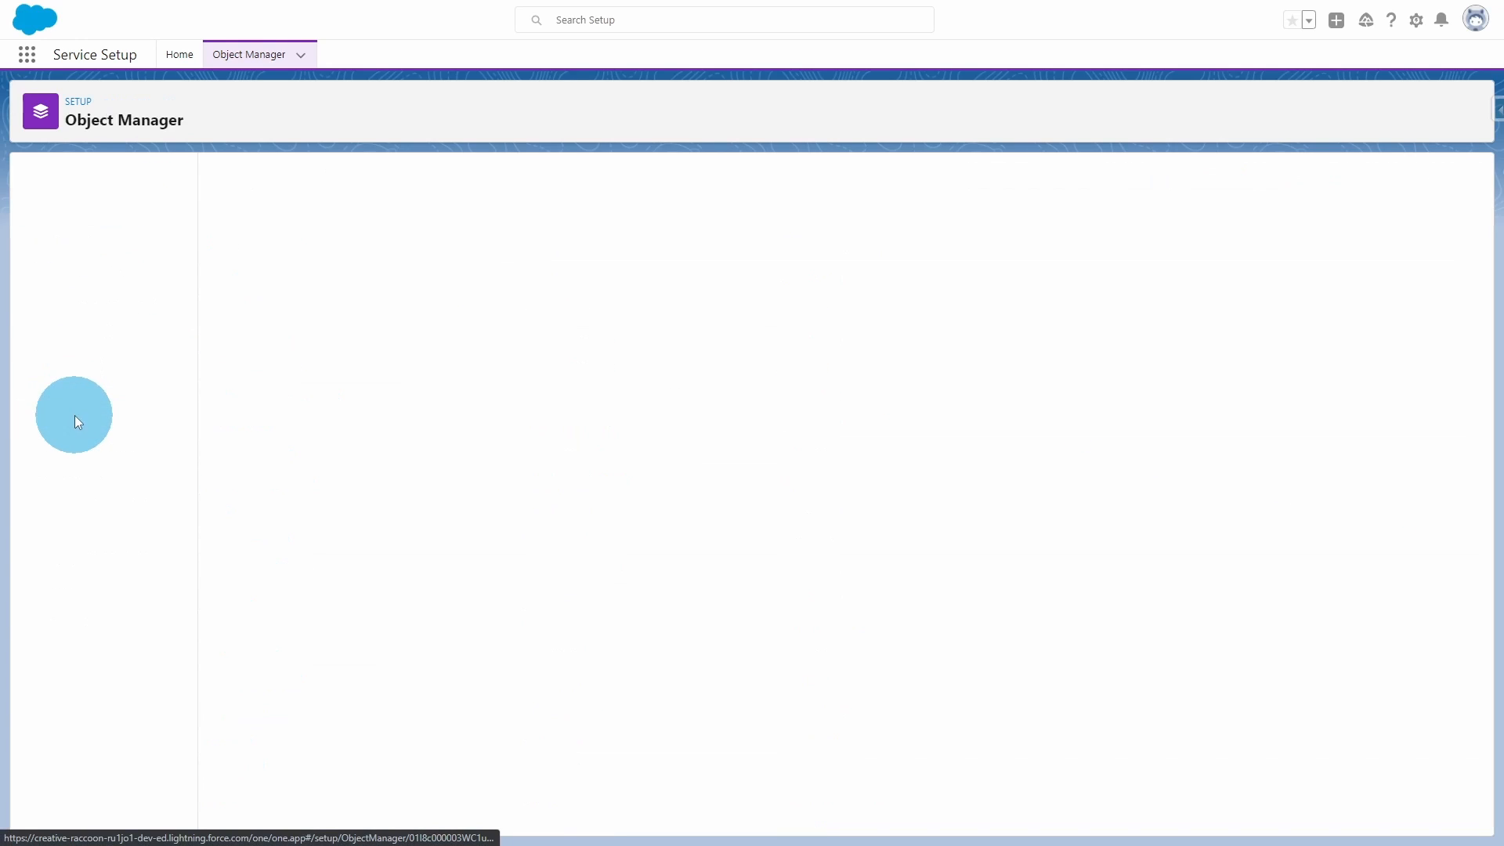
{"action": "left_click", "coordinate": [1333, 179]}
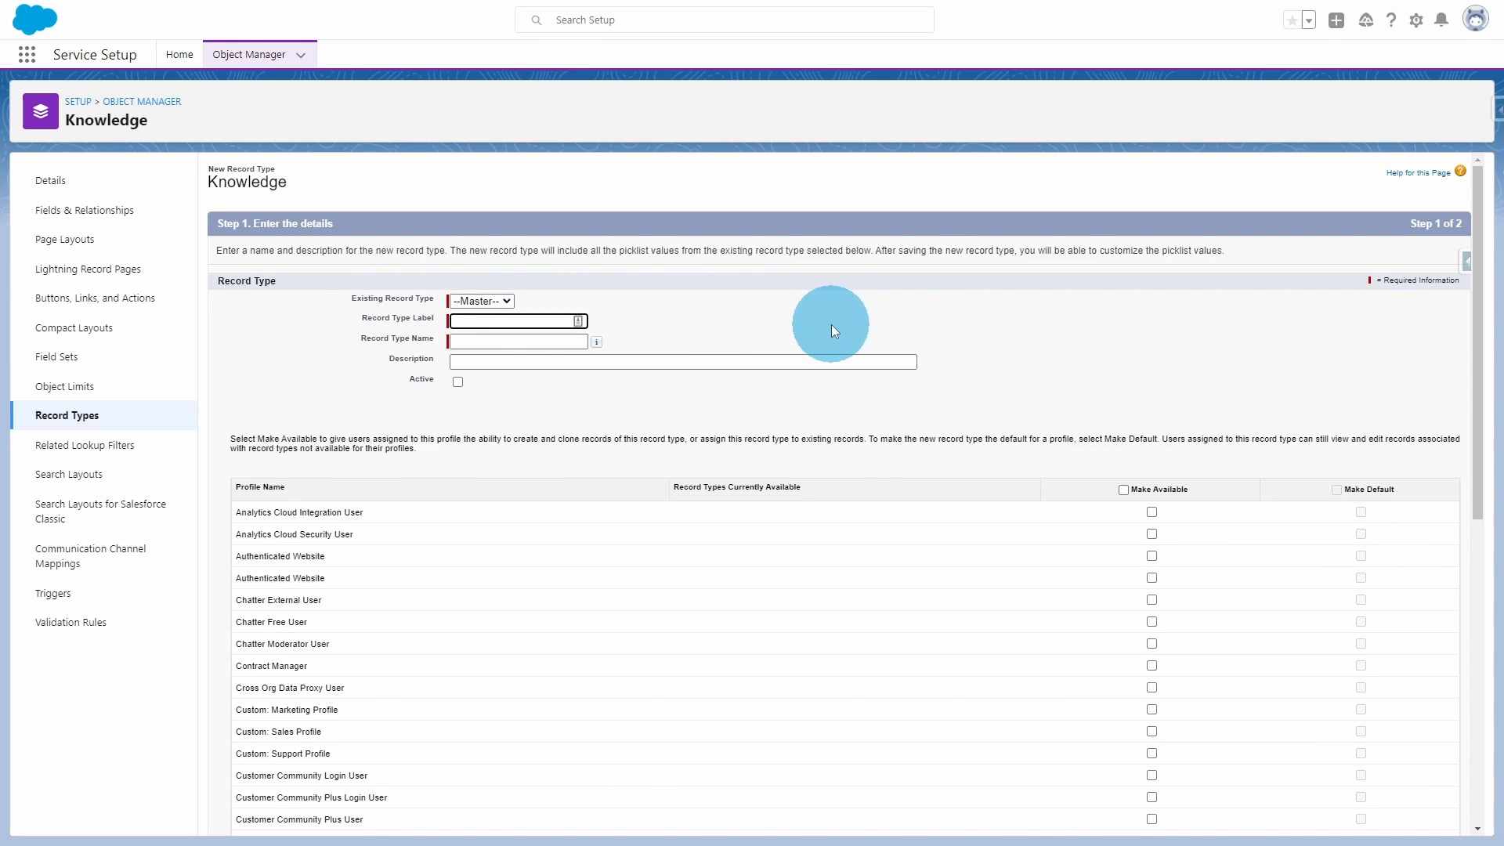
{"action": "type", "text": "How To"}
{"action": "left_click", "coordinate": [830, 324]}
{"action": "left_click", "coordinate": [458, 383]}
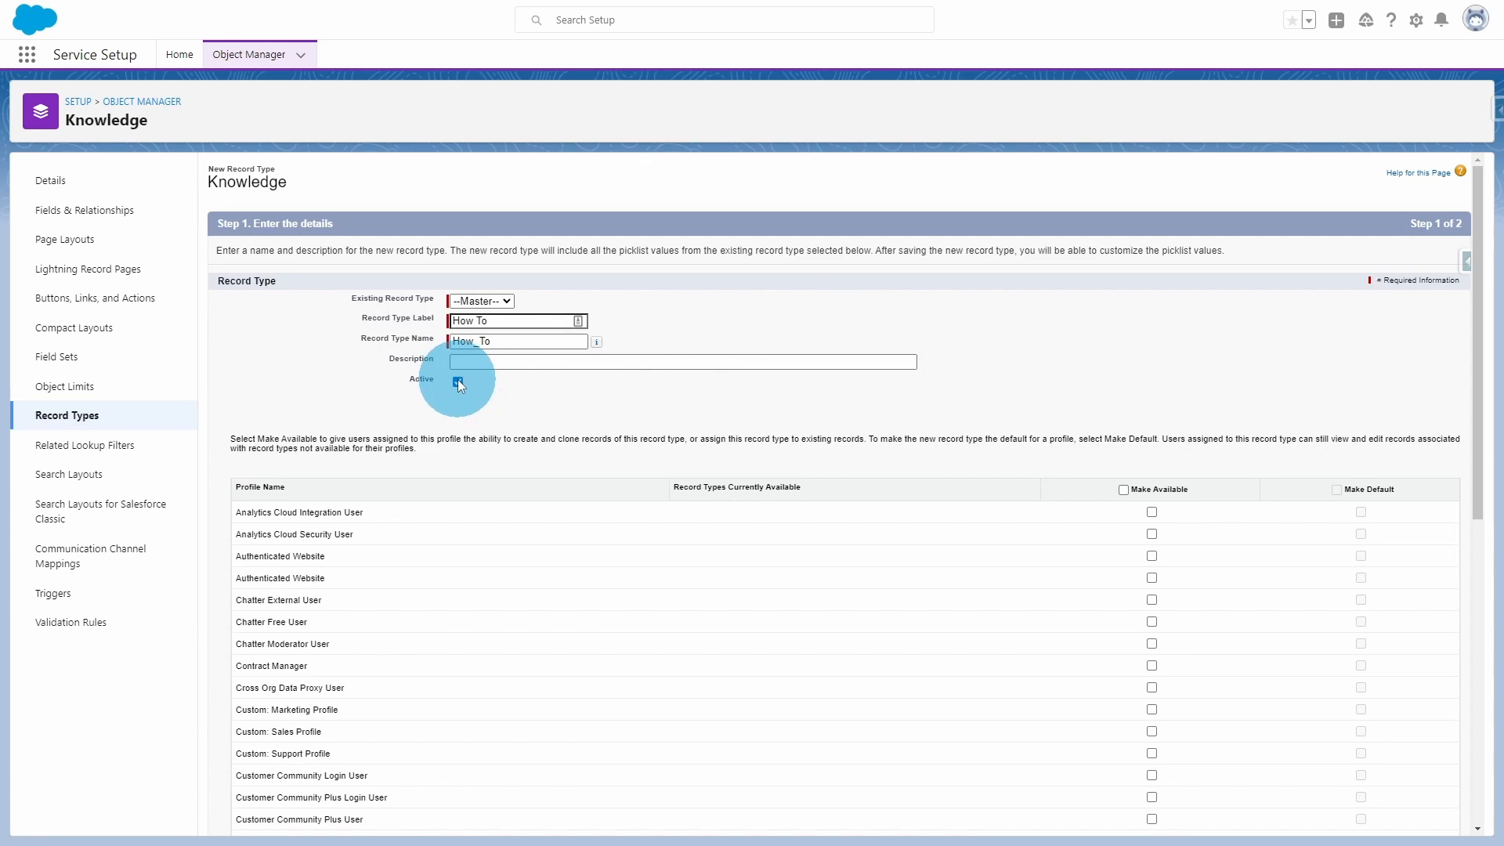
{"action": "left_click", "coordinate": [1123, 491]}
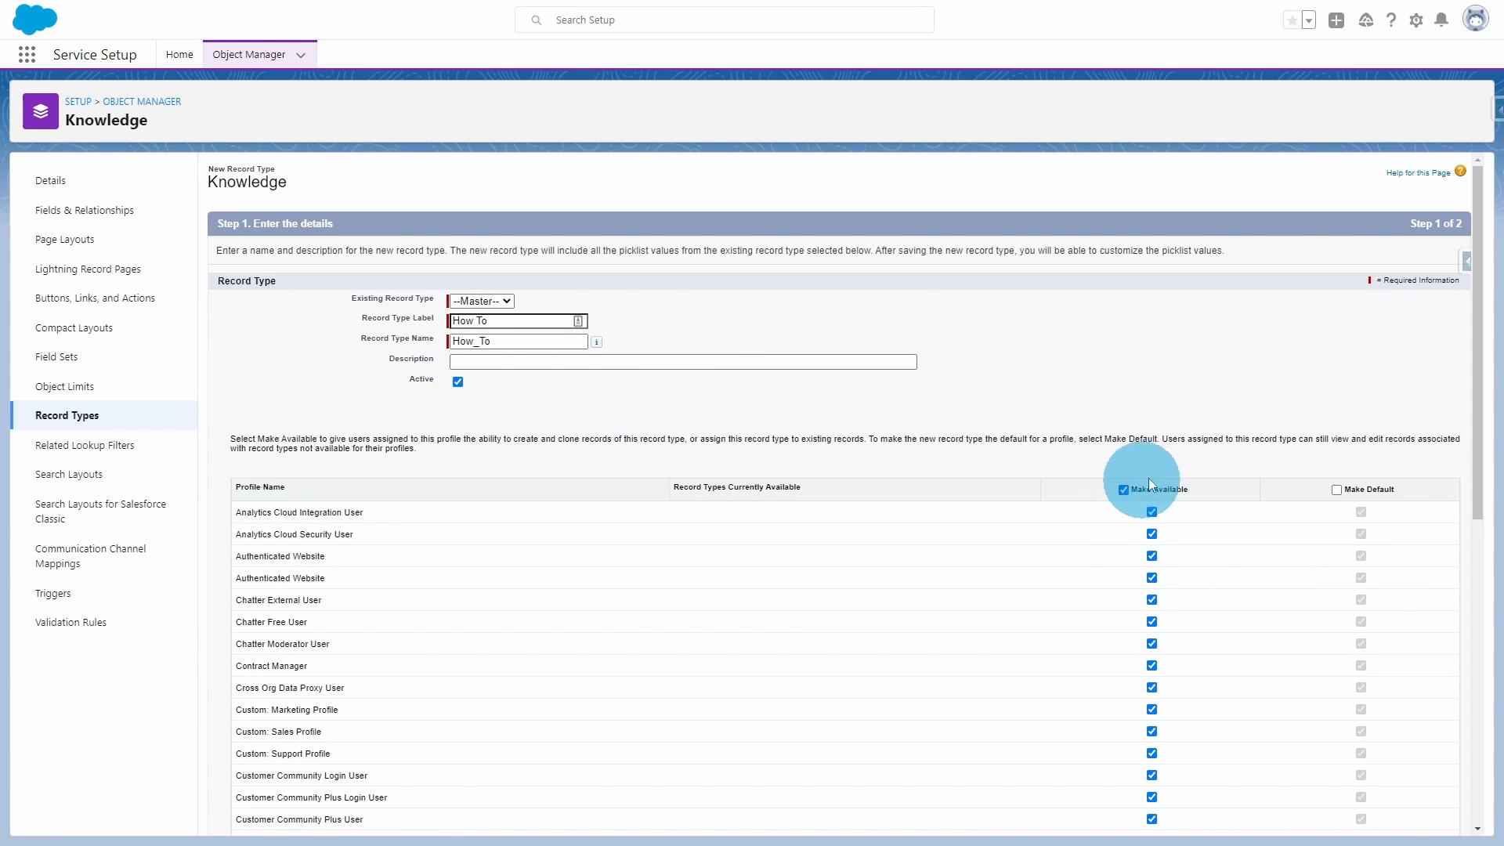
{"action": "scroll", "coordinate": [1000, 374], "scroll_direction": "down", "scroll_amount": 8}
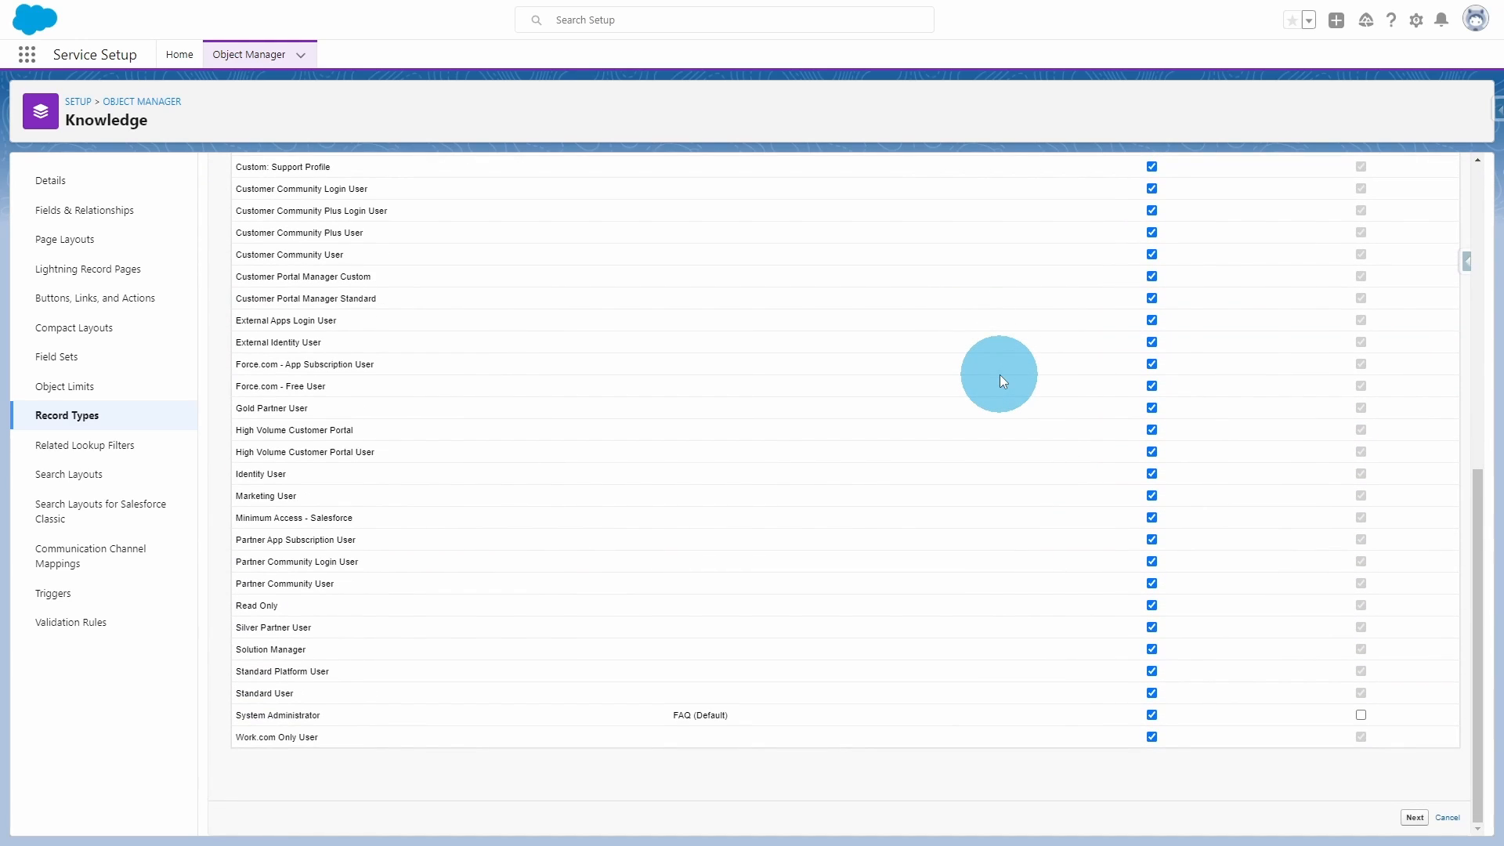
{"action": "left_click", "coordinate": [1414, 817]}
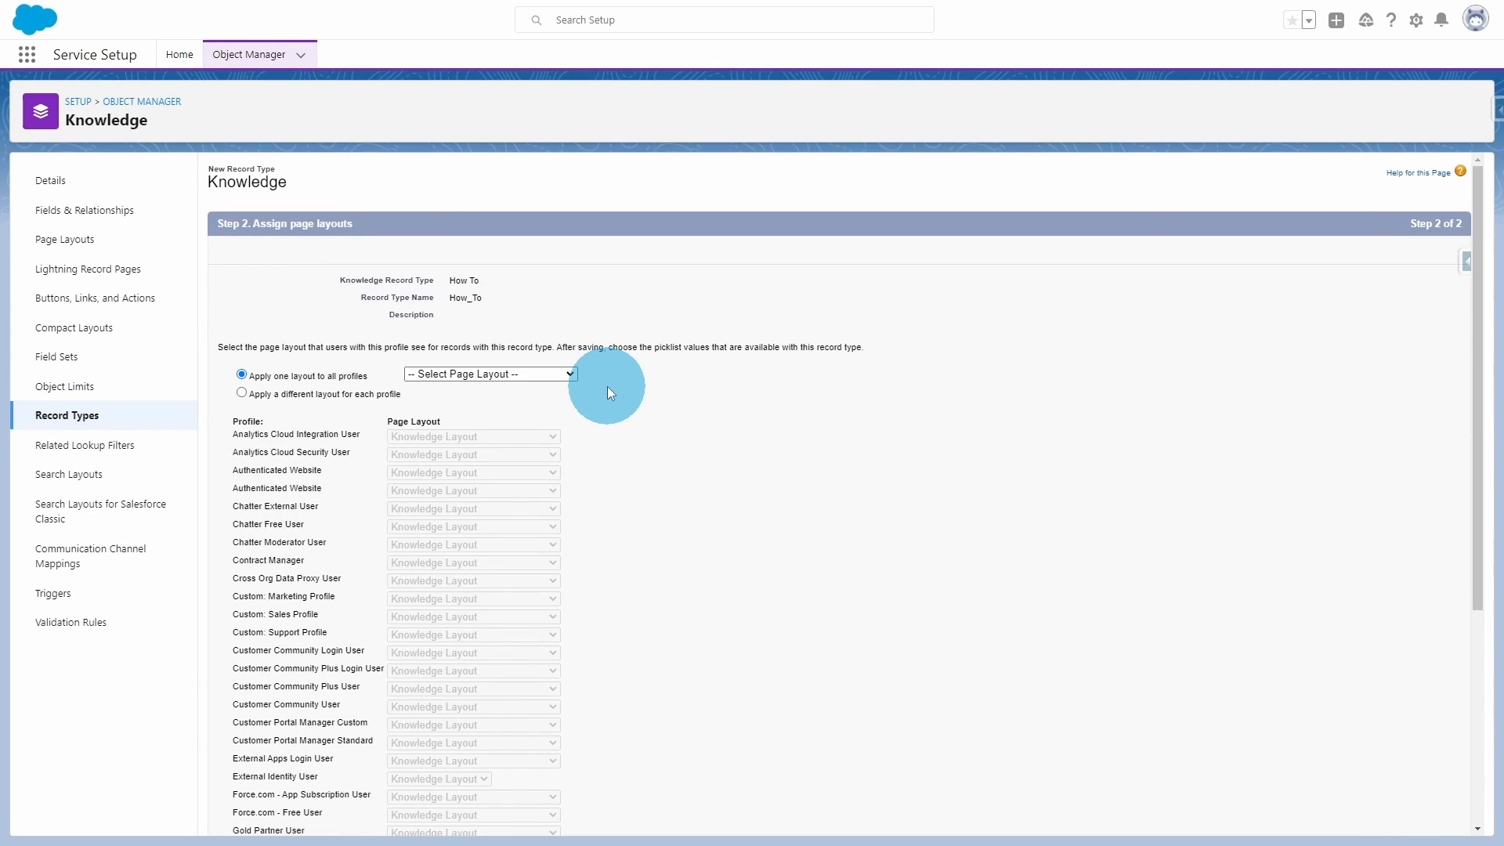
Apply Knowledge Layout to all profiles for the How To record type and save it
{"action": "left_click", "coordinate": [509, 397]}
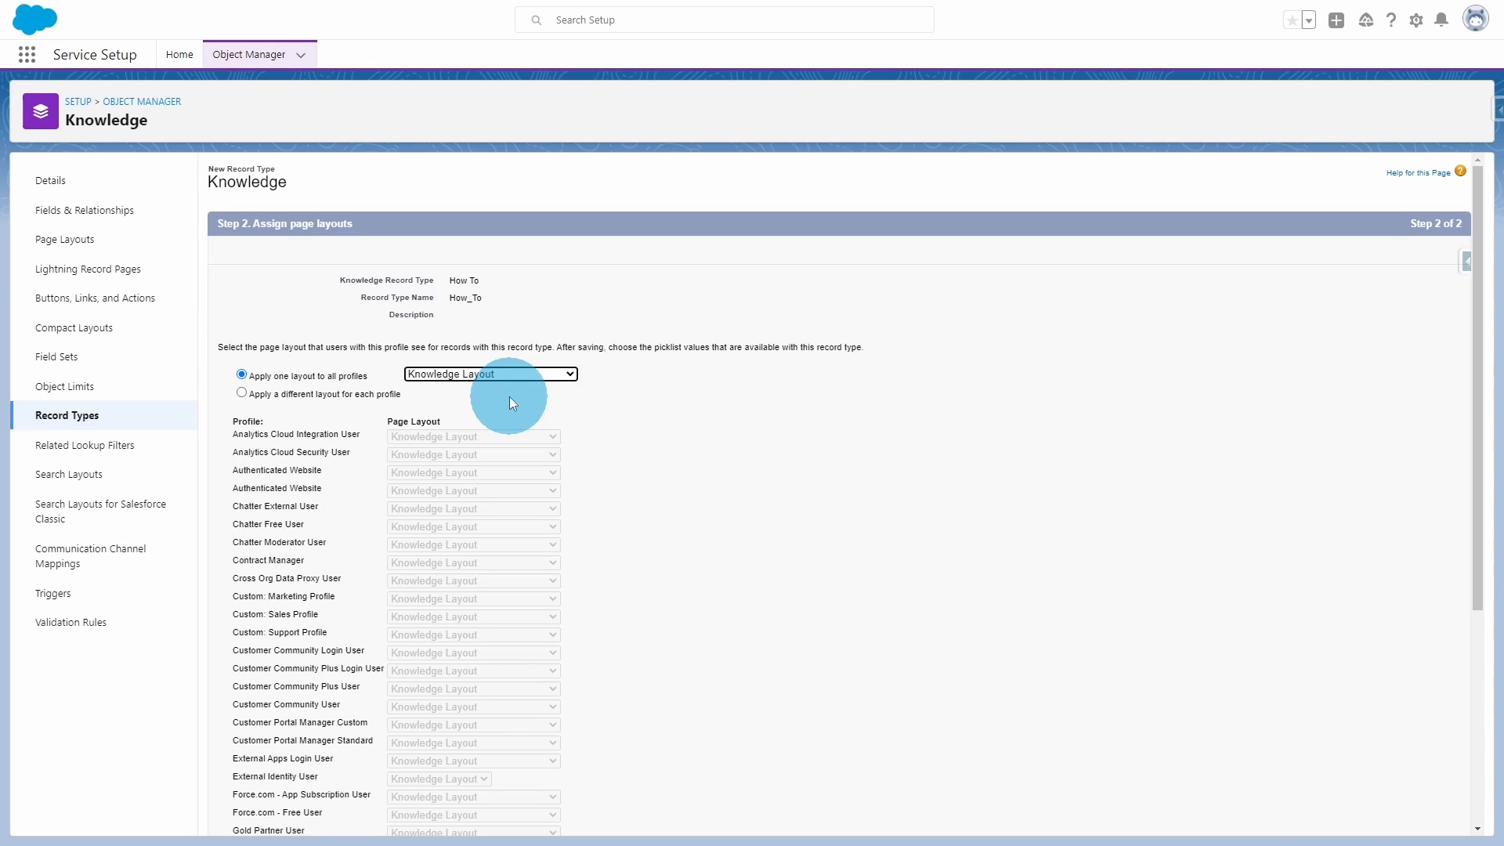
{"action": "scroll", "coordinate": [509, 396], "scroll_direction": "down", "scroll_amount": 5}
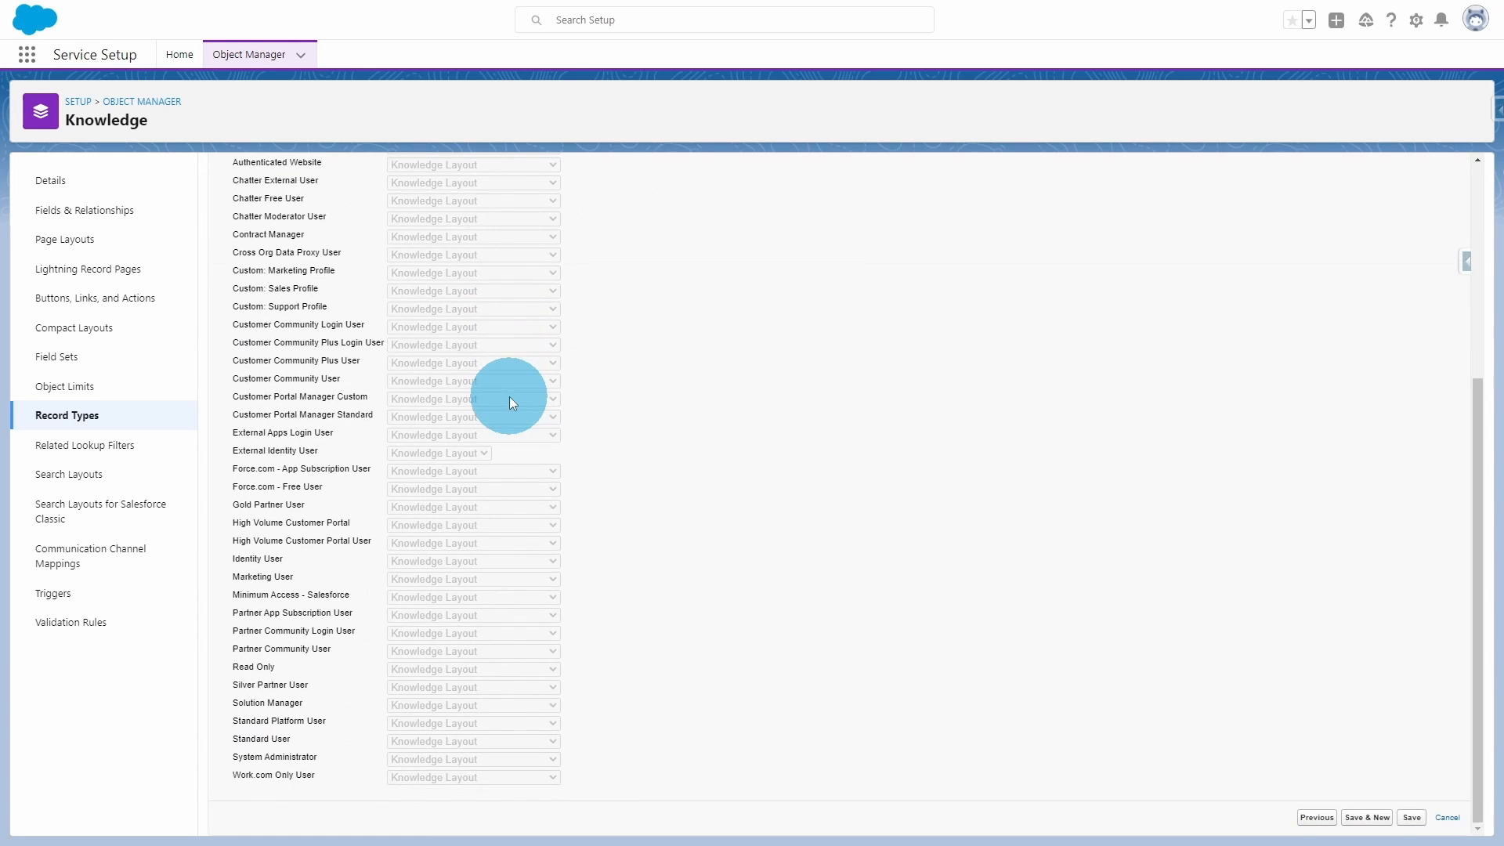
{"action": "left_click", "coordinate": [1421, 826]}
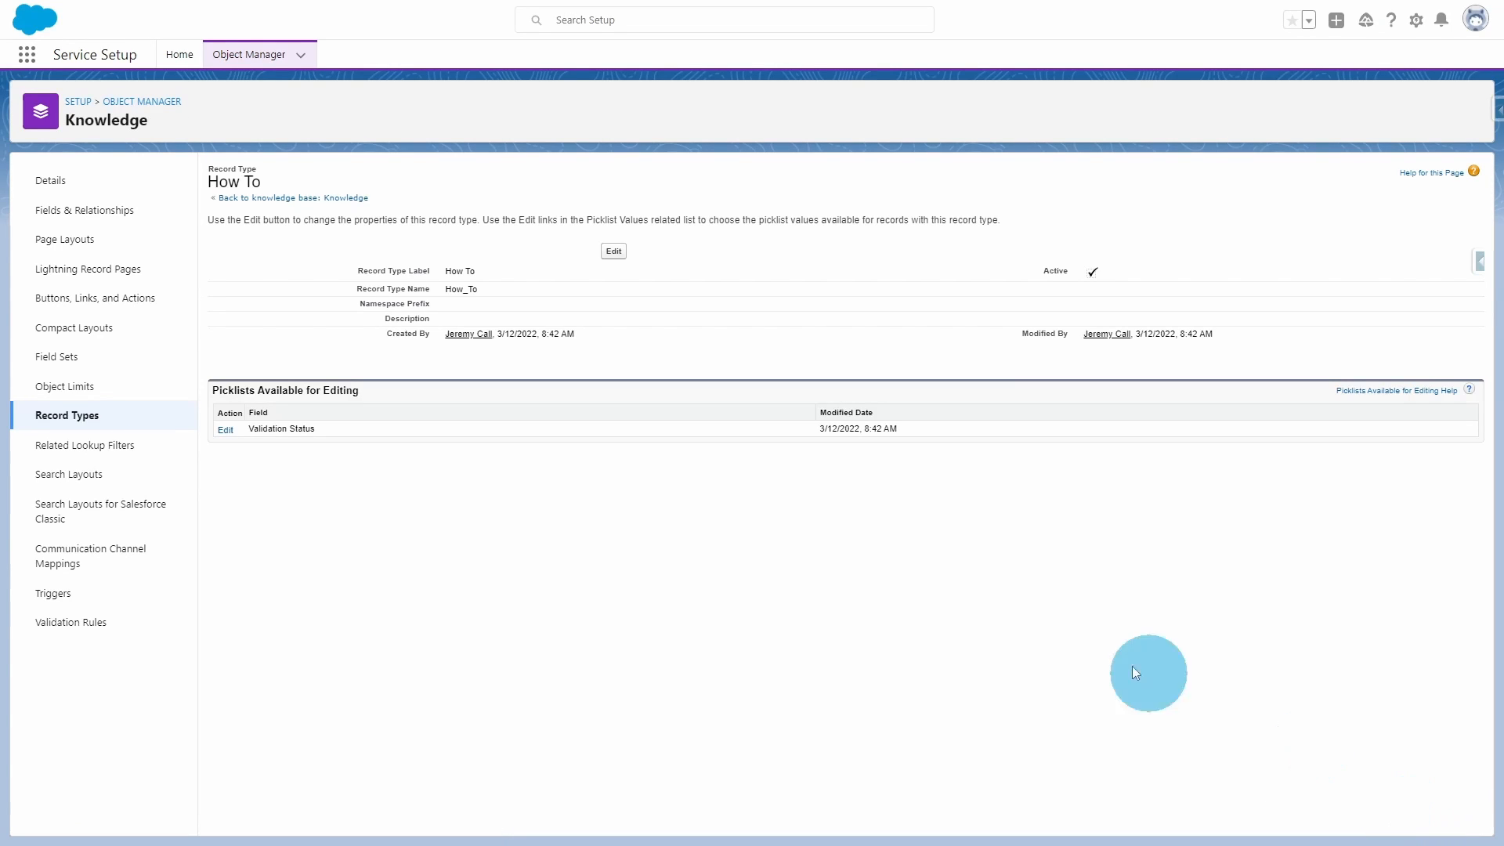
Create a Knowledge page layout named Lightning Knwoledge How To Layout, cloned from Lightning Knowledge FAQ Layout
{"action": "left_click", "coordinate": [91, 243]}
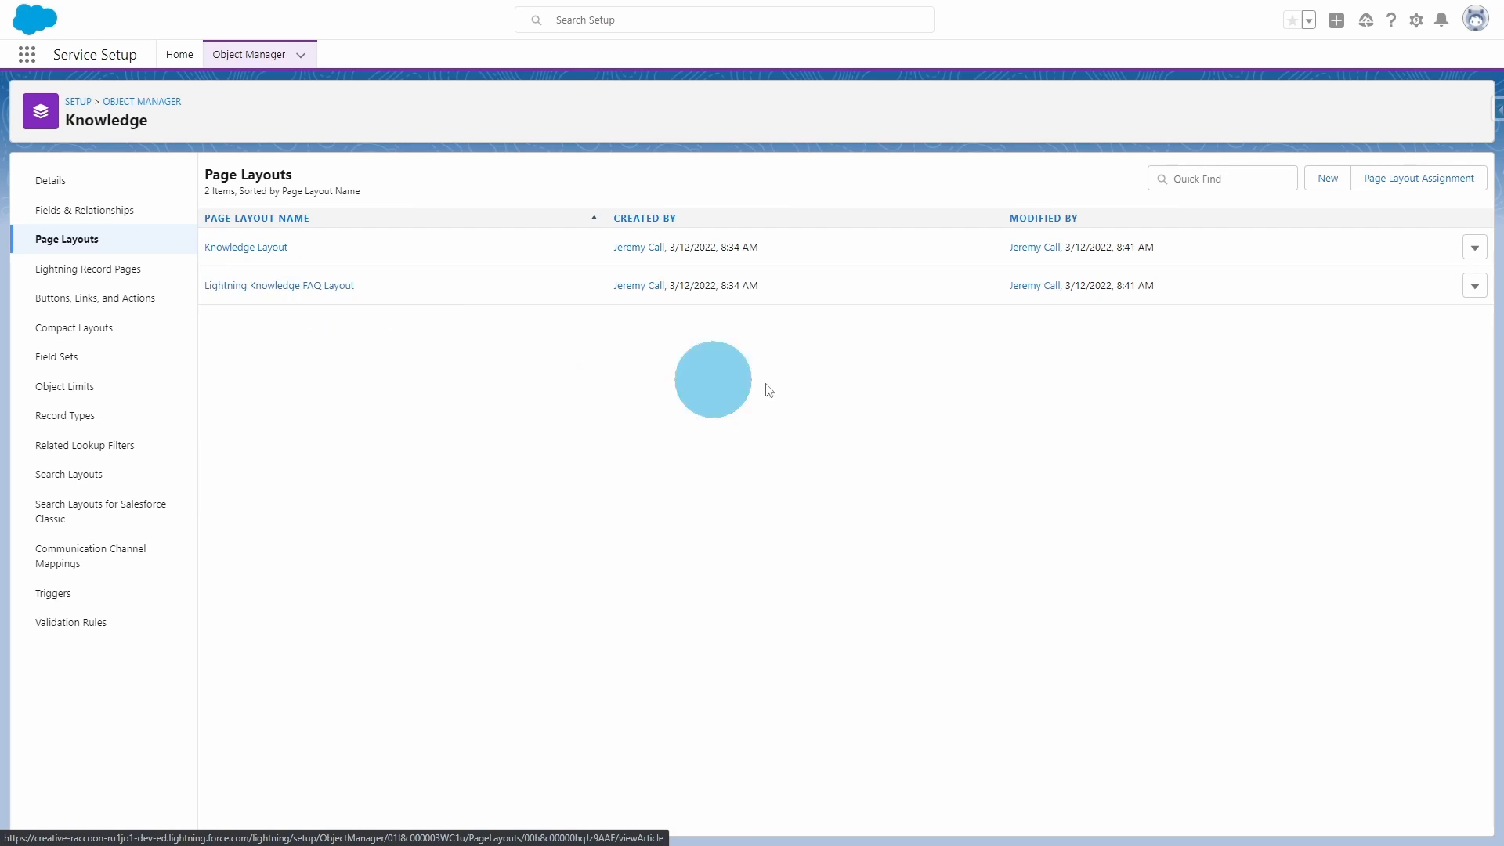
{"action": "left_click", "coordinate": [1336, 193]}
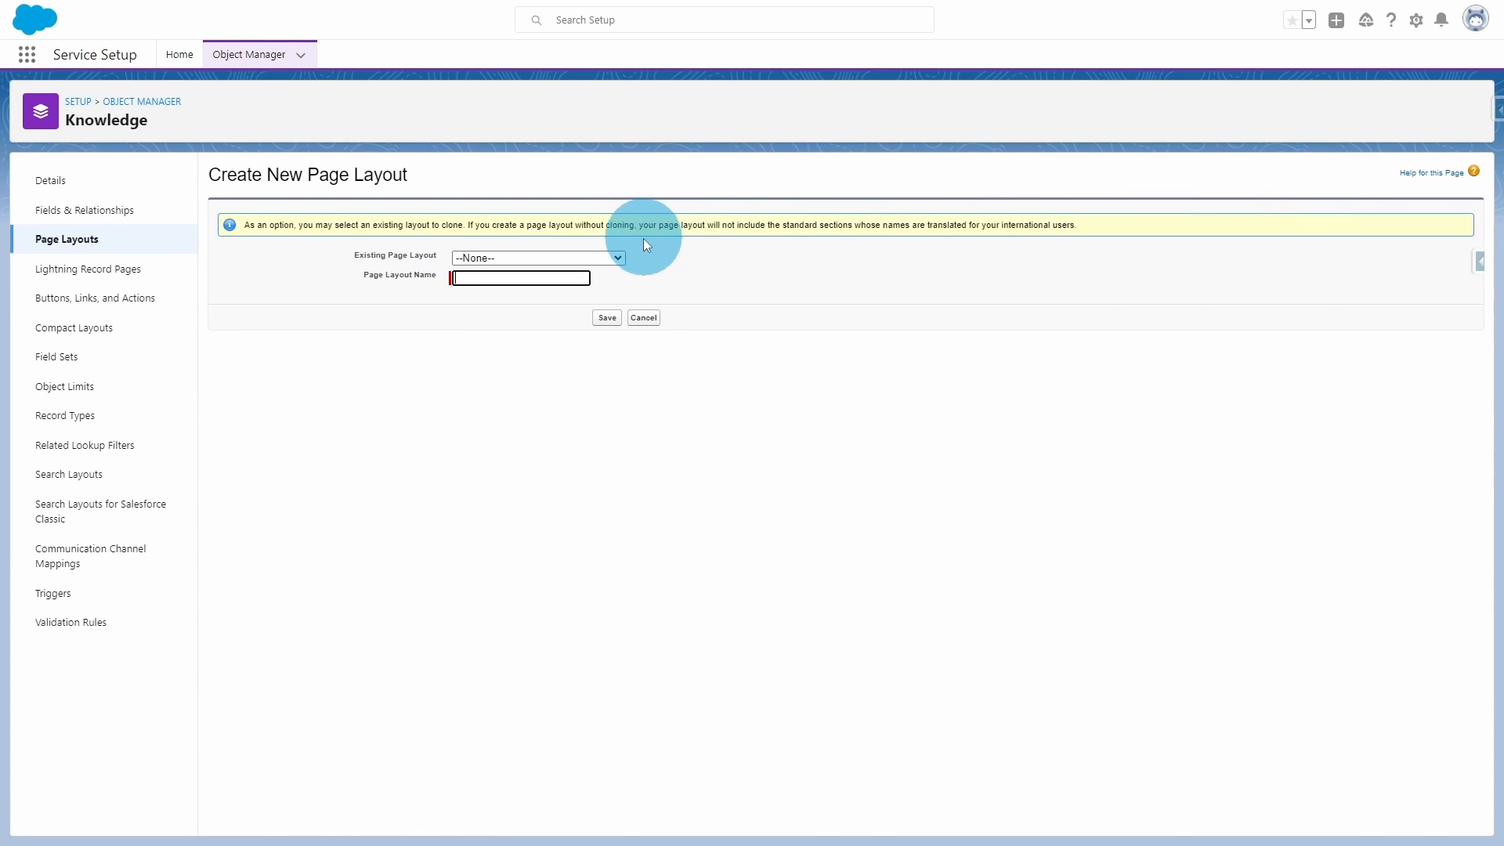
{"action": "left_click", "coordinate": [536, 256]}
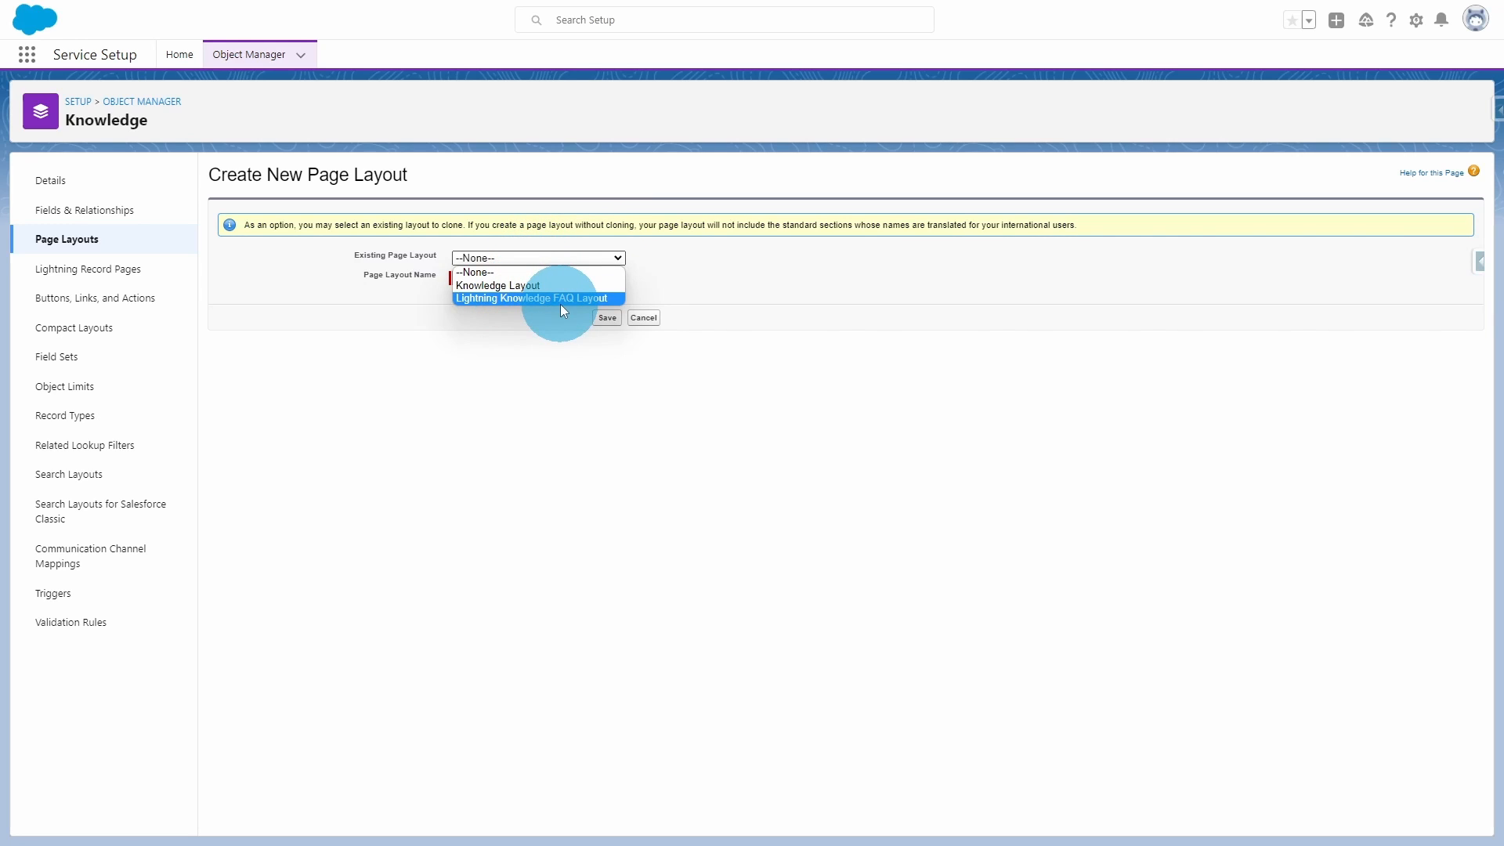
{"action": "left_click", "coordinate": [560, 306]}
{"action": "left_click", "coordinate": [506, 280]}
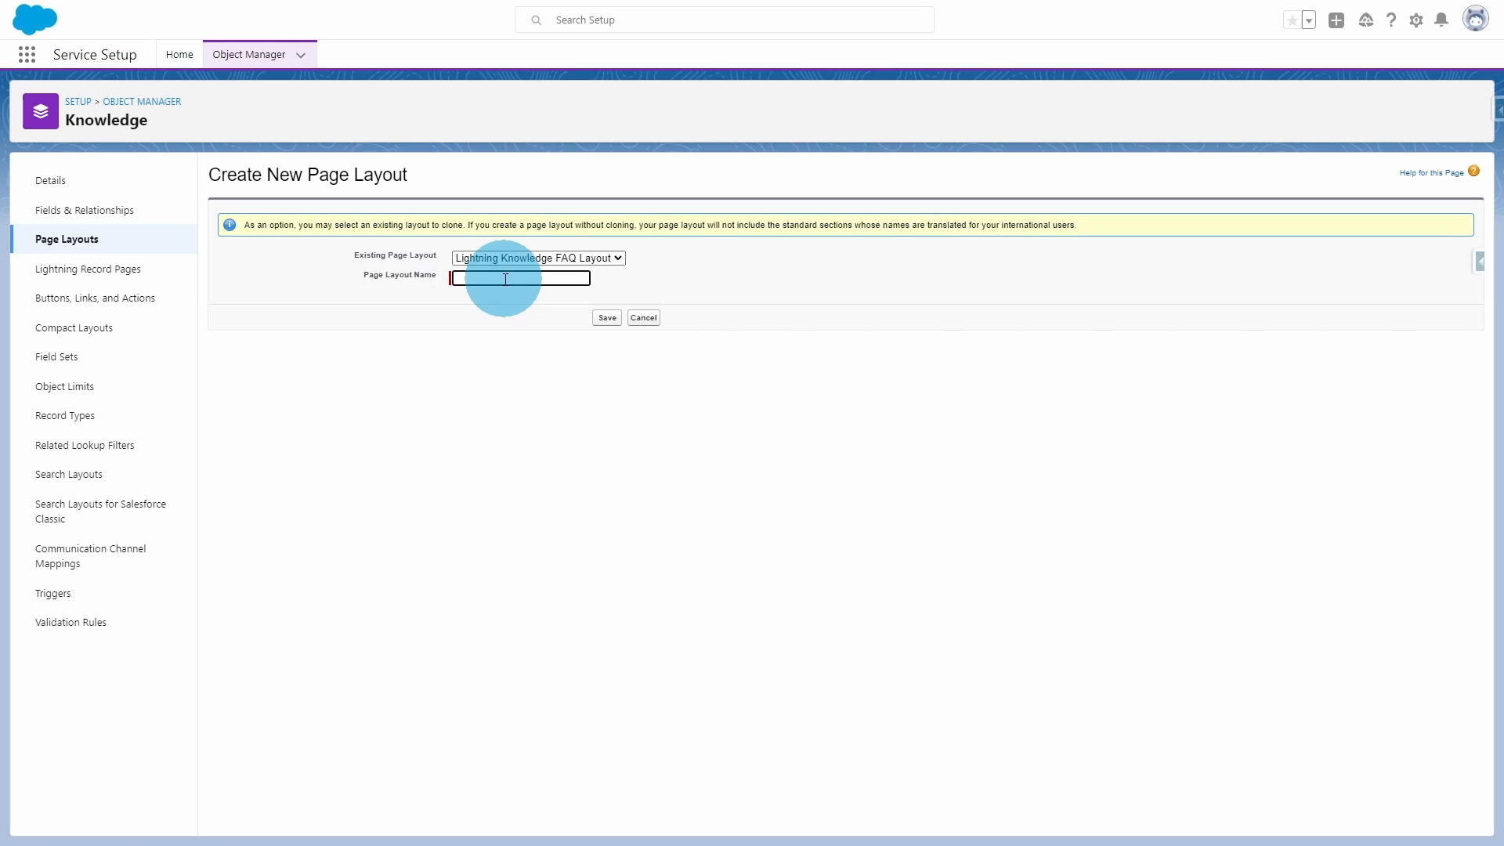
{"action": "type", "text": "Lightning K"}
{"action": "type", "text": "nwoledge"}
{"action": "type", "text": " How To Layou"}
{"action": "type", "text": "t"}
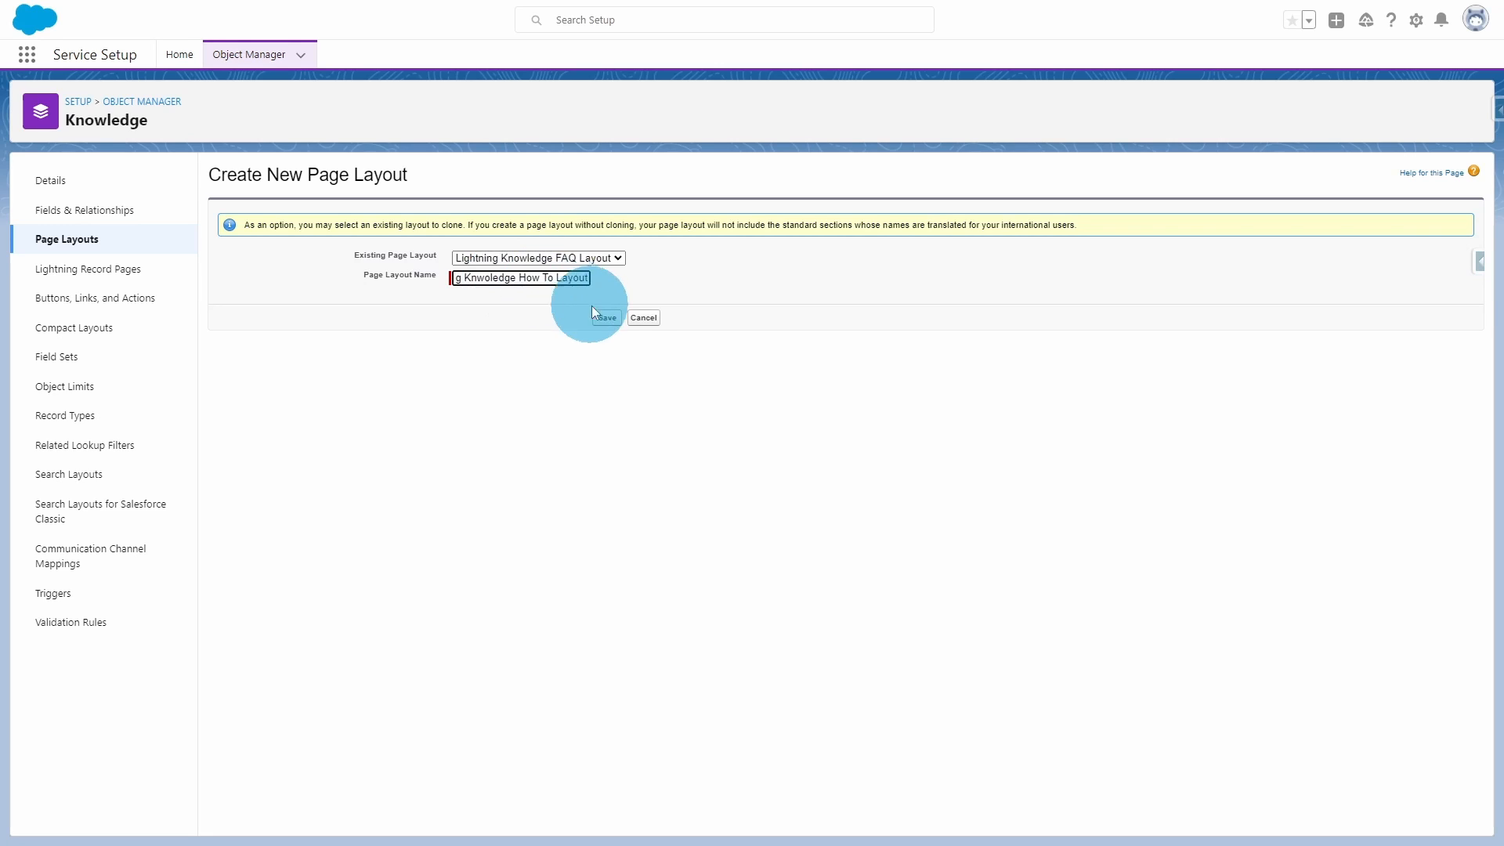
{"action": "left_click", "coordinate": [612, 322]}
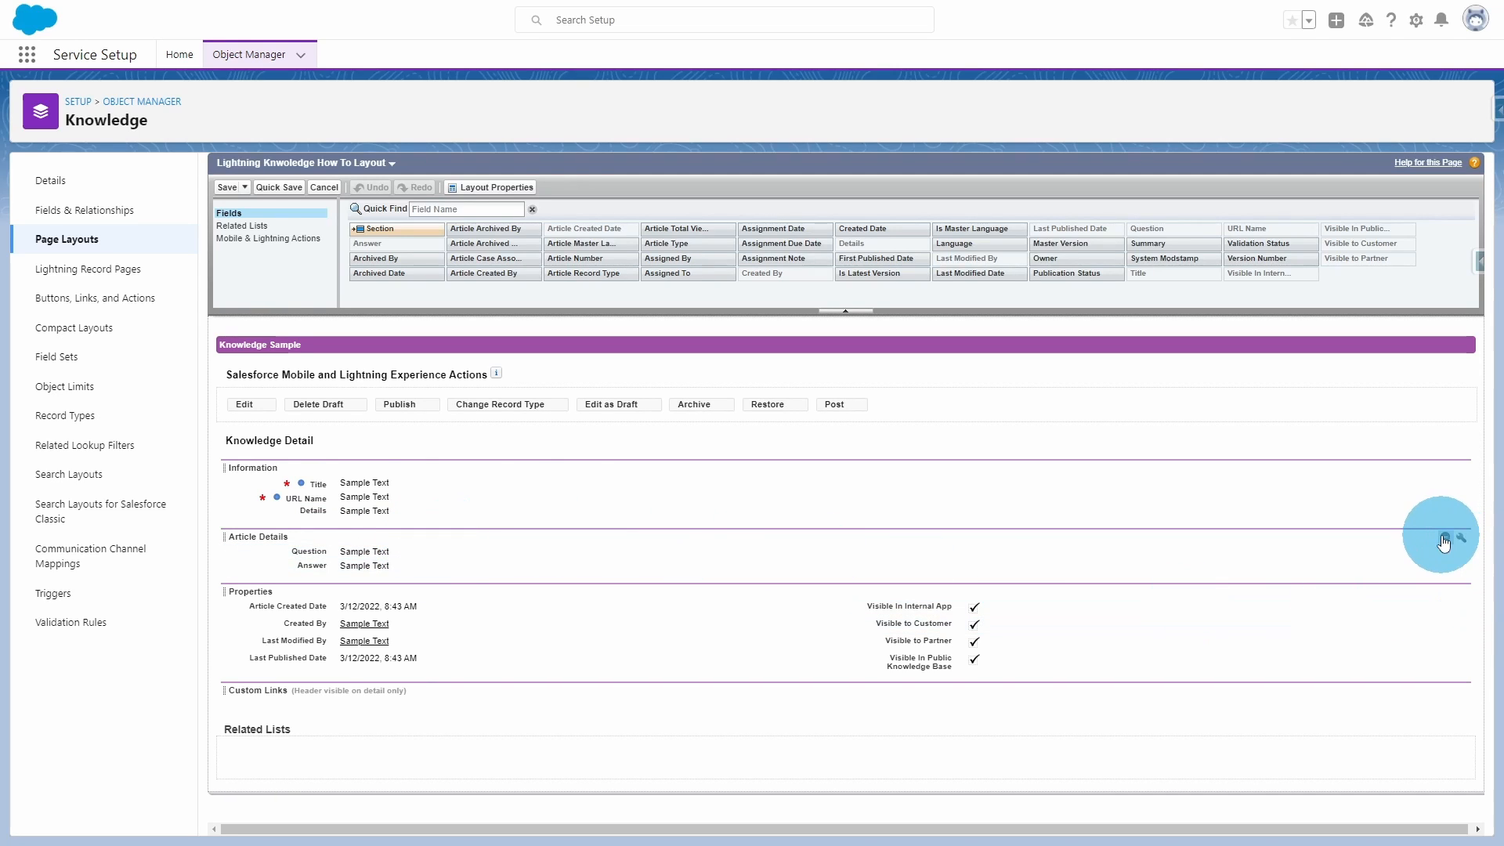
Remove the Article Details section with Question and Answer from the How To layout and save the layout
{"action": "left_click", "coordinate": [1444, 538]}
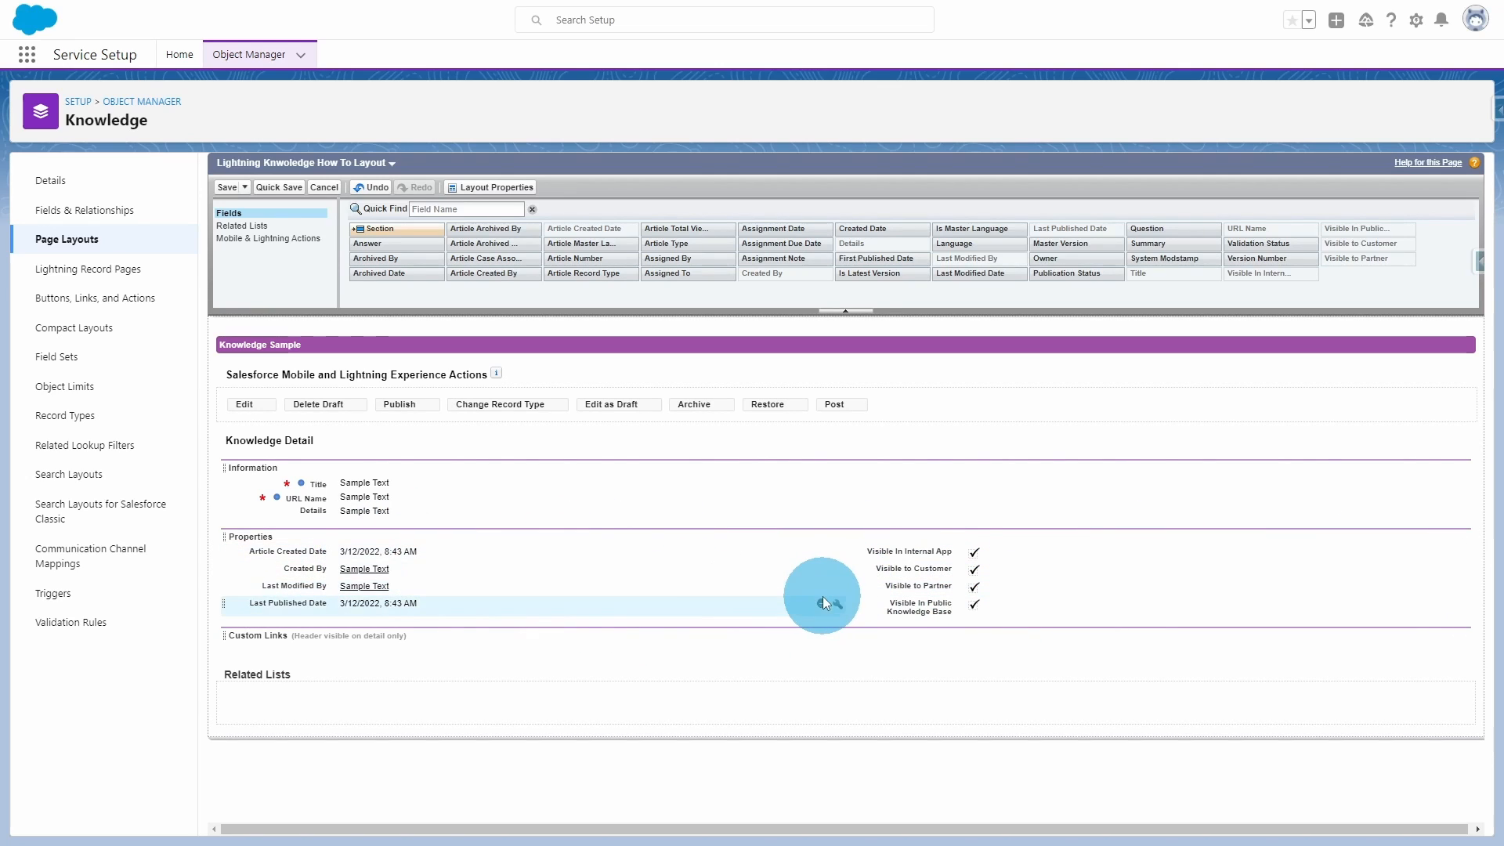
{"action": "left_click", "coordinate": [230, 188]}
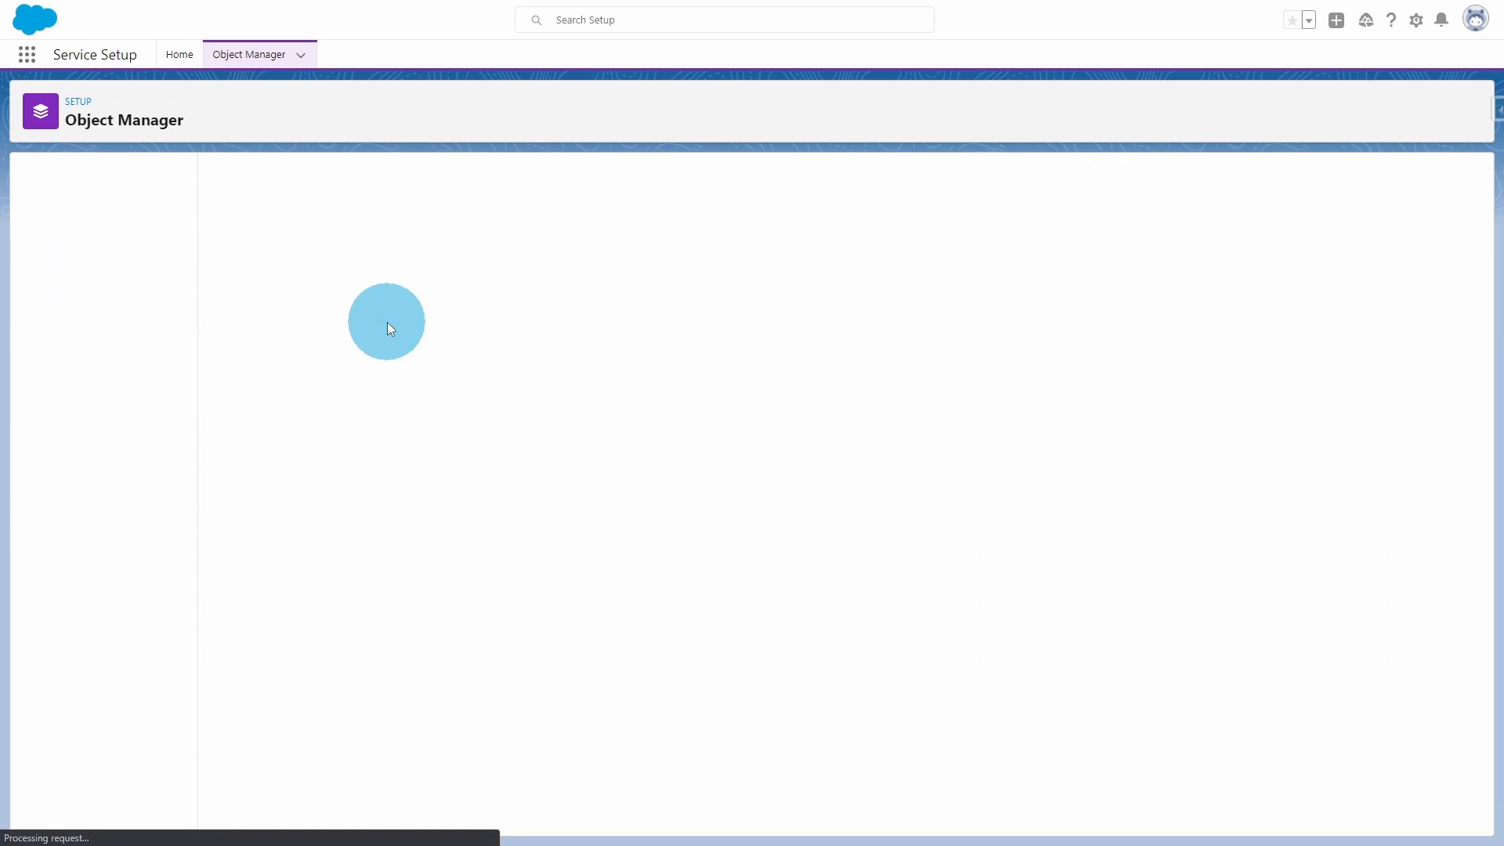
Assign Lightning Knwoledge How To Layout to the How To record type for all profiles and save the assignment
{"action": "left_click", "coordinate": [85, 420]}
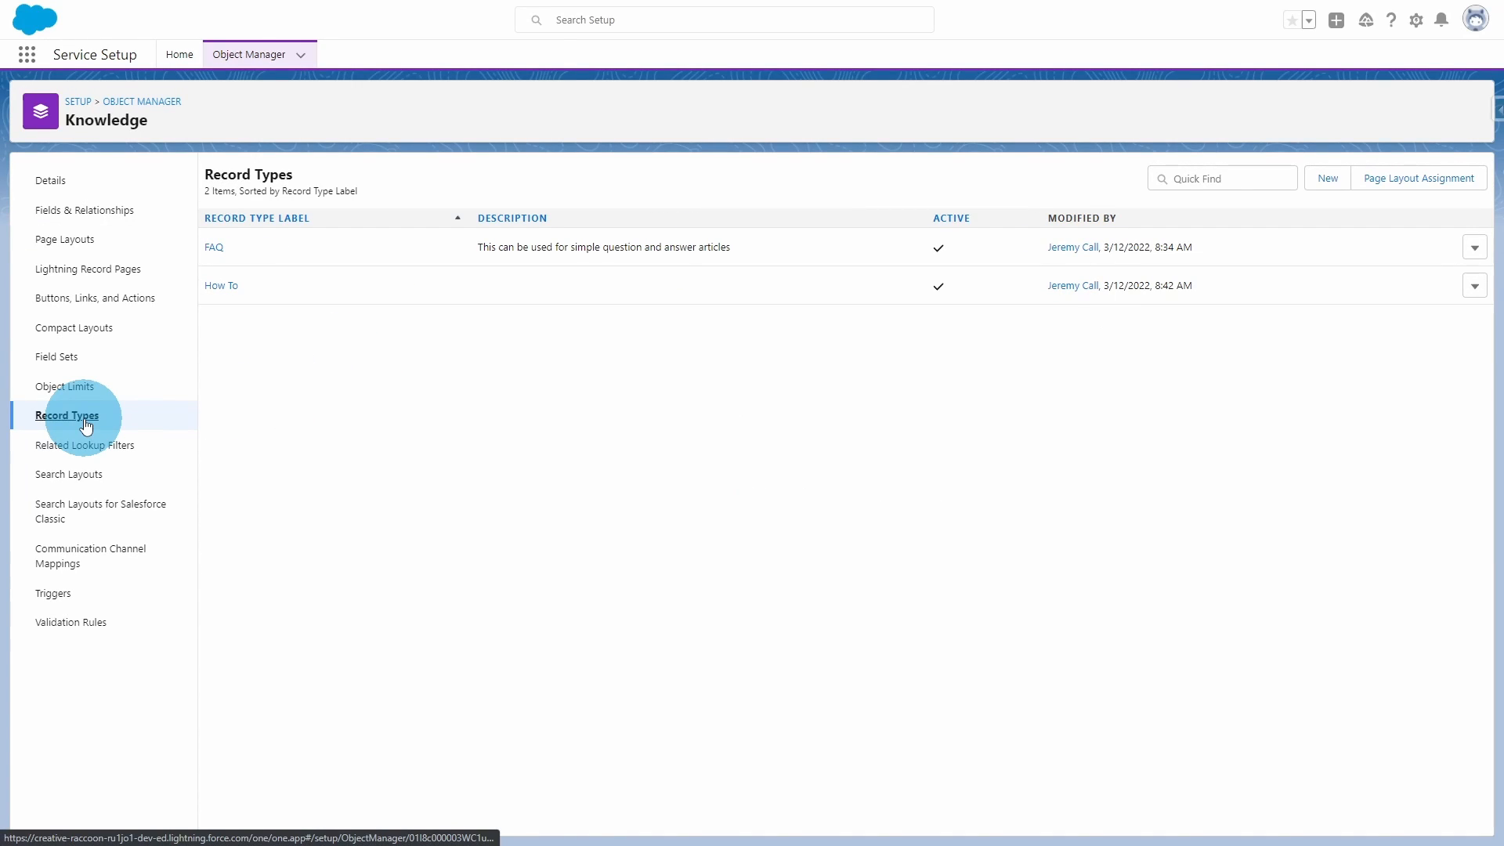
{"action": "left_click", "coordinate": [1395, 180]}
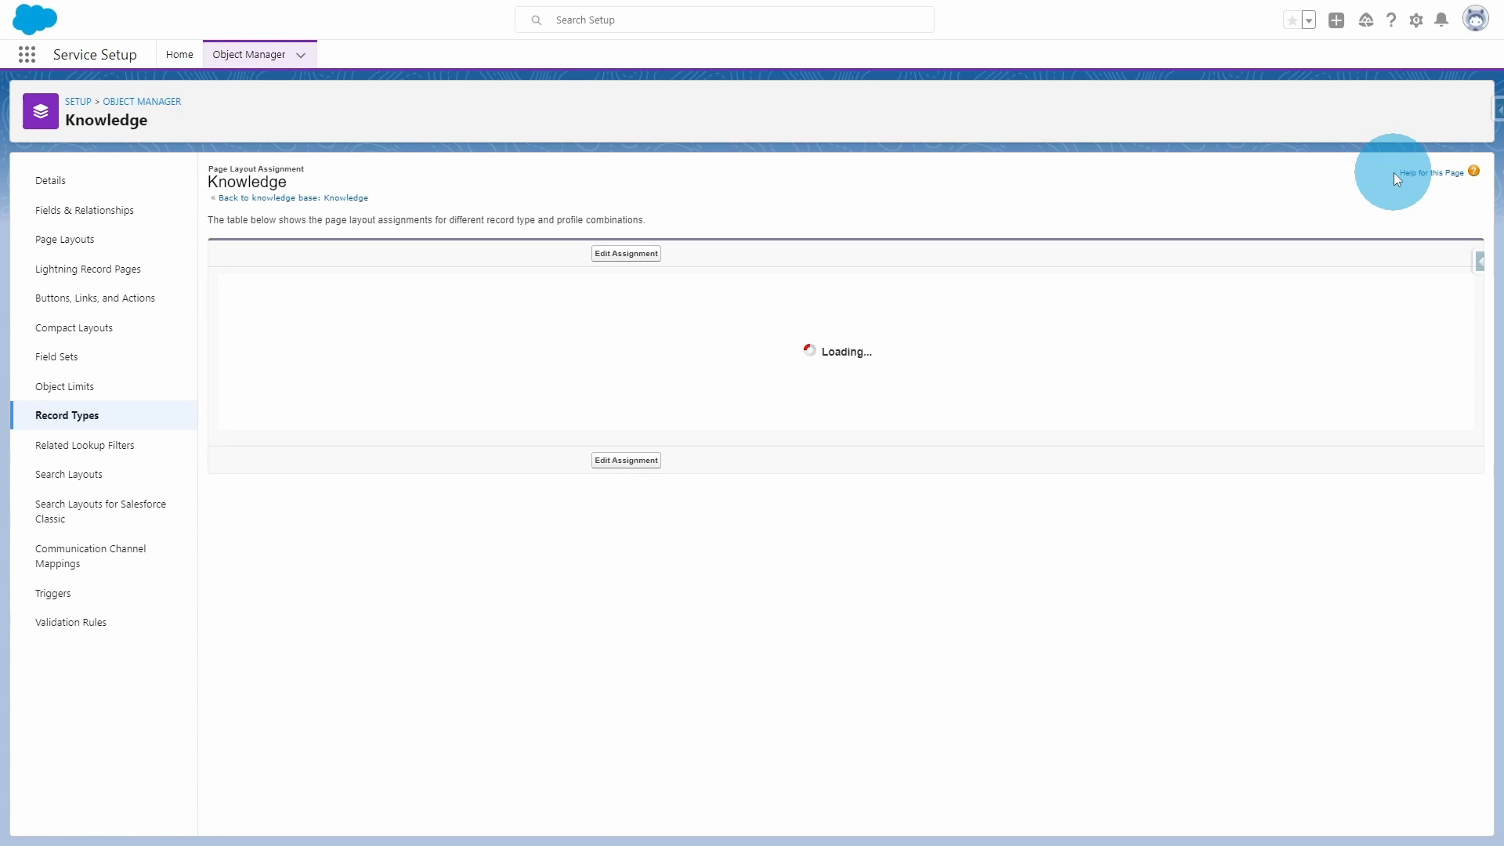
{"action": "left_click", "coordinate": [624, 256]}
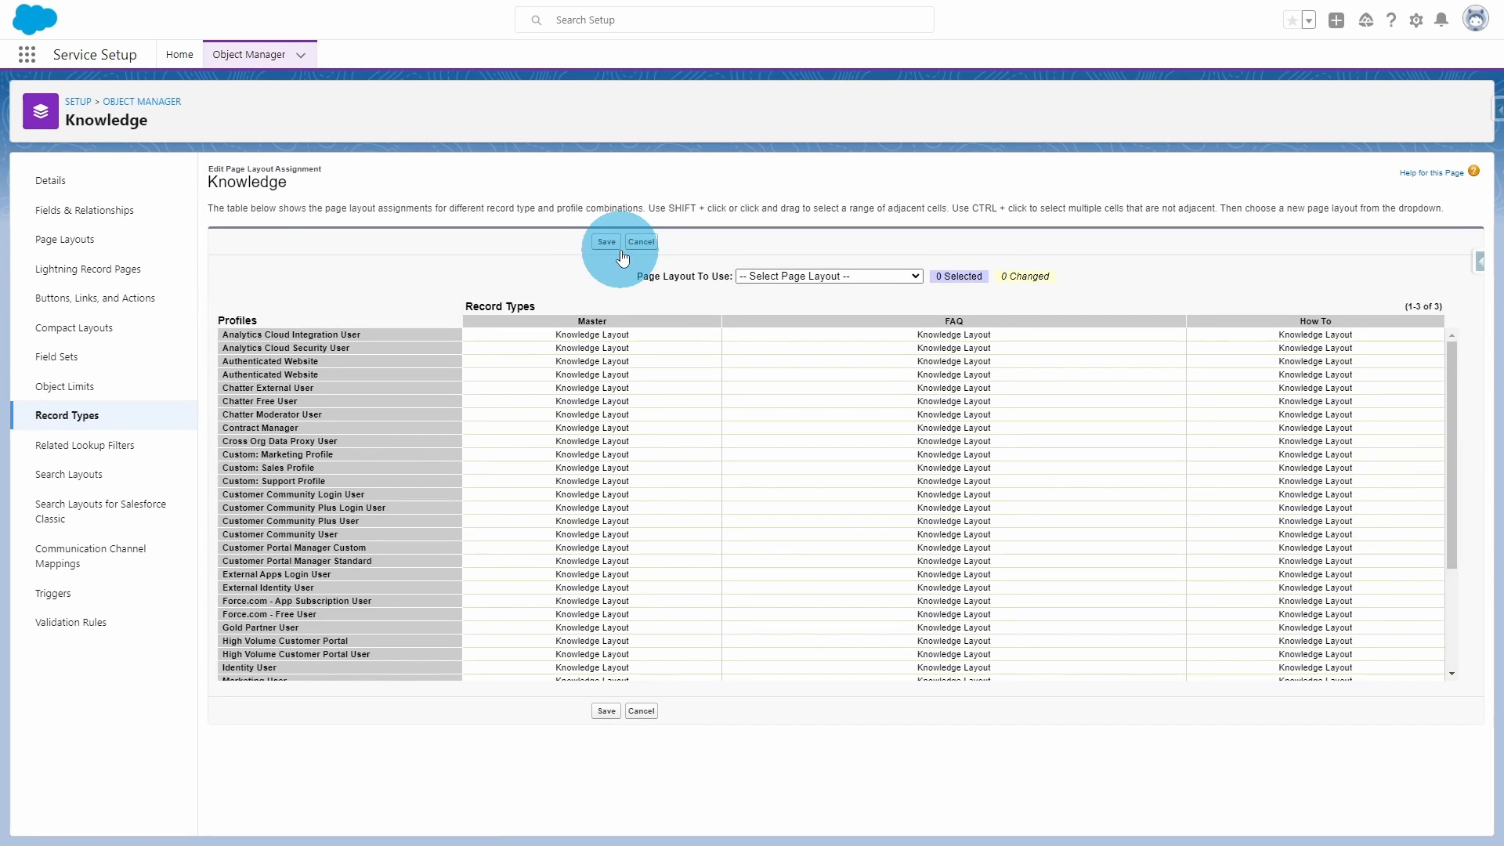
{"action": "left_click", "coordinate": [1312, 335]}
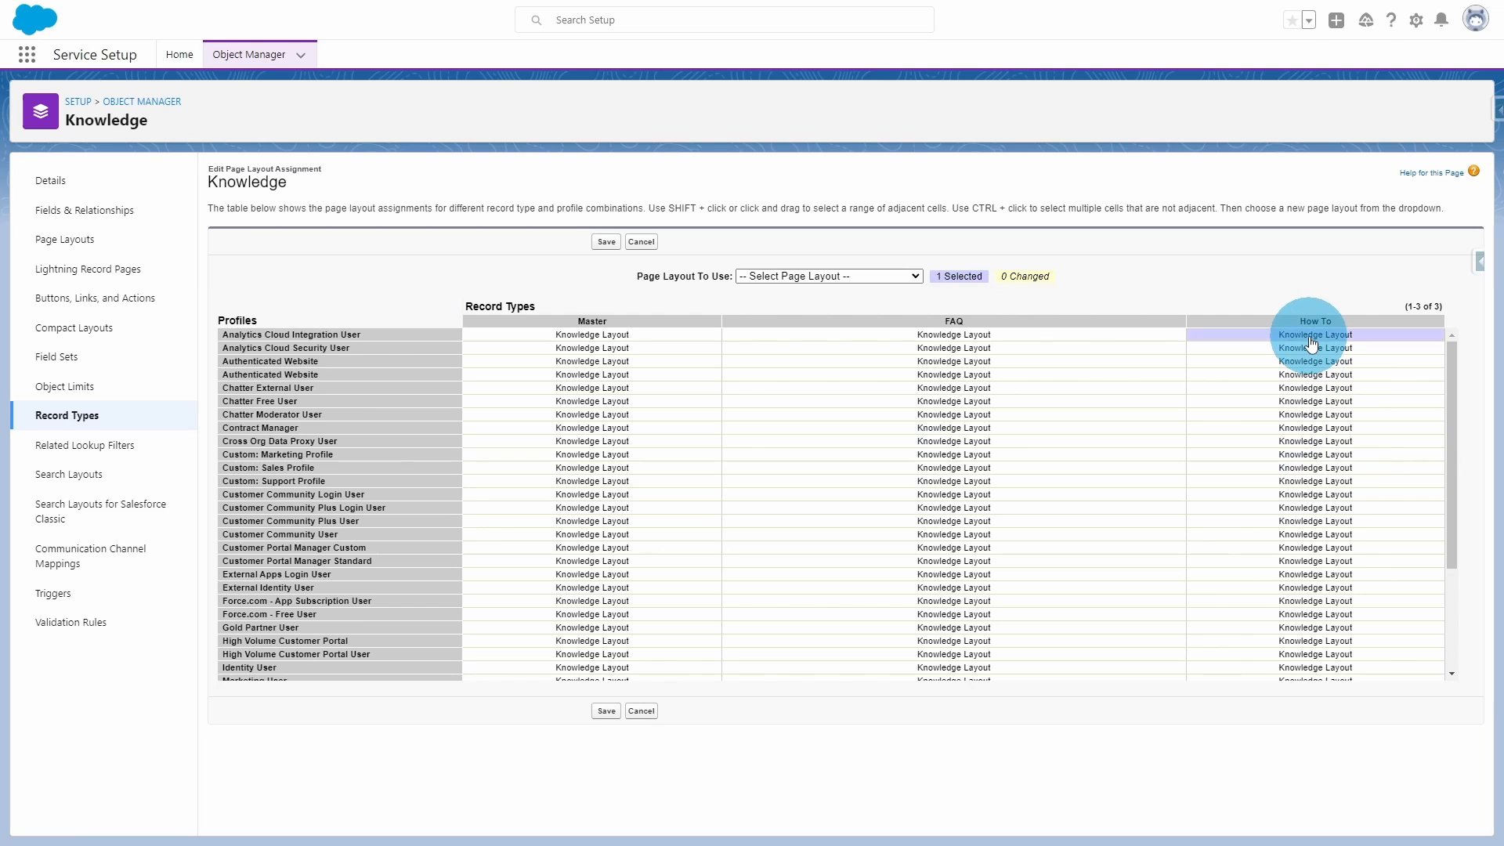
{"action": "scroll", "coordinate": [1310, 447], "scroll_direction": "down", "scroll_amount": 3}
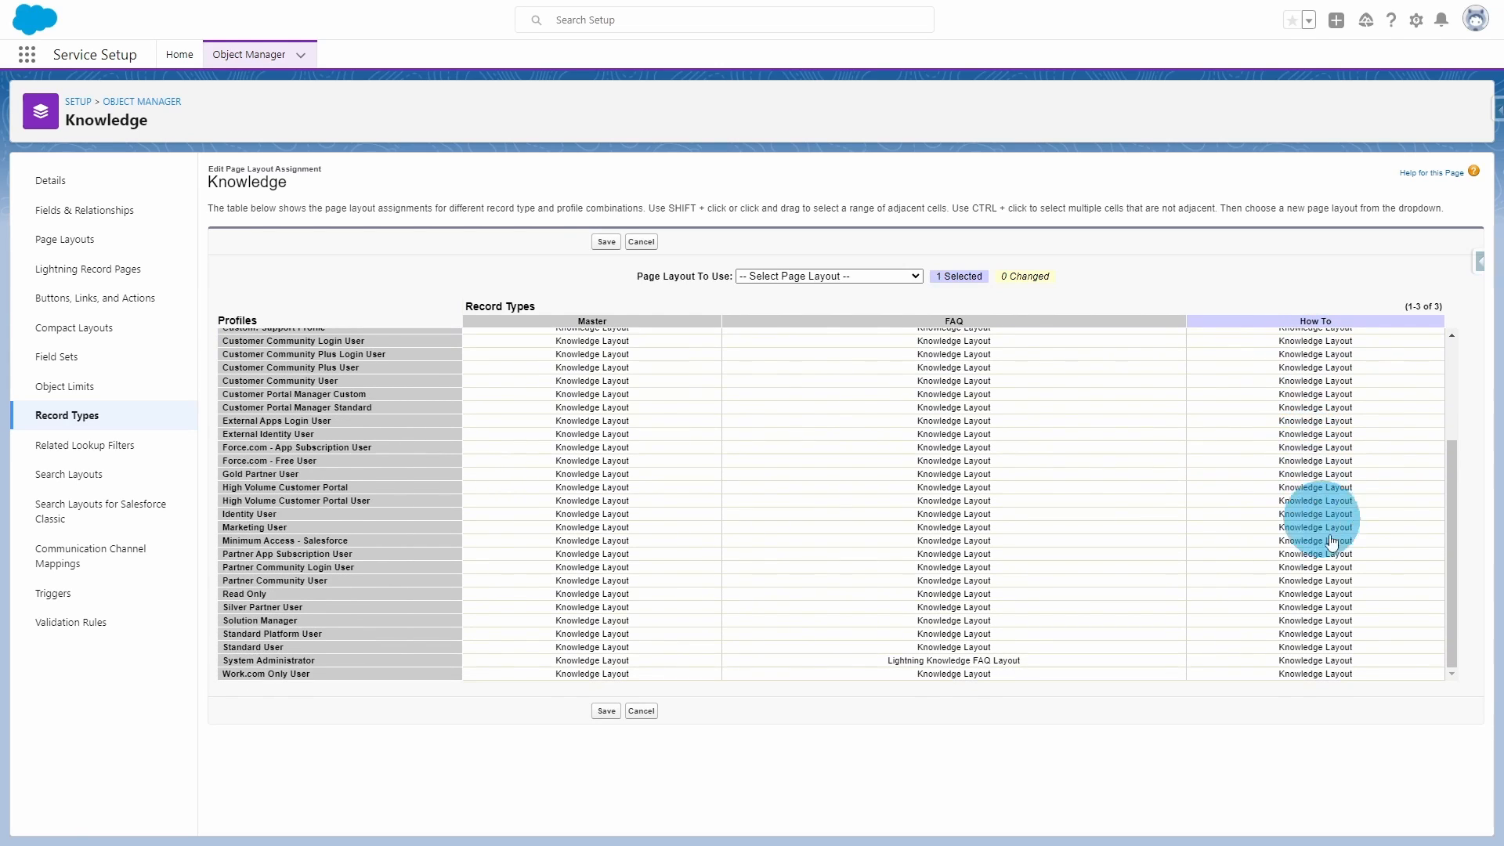
{"action": "left_click", "coordinate": [1324, 675], "text": "shift"}
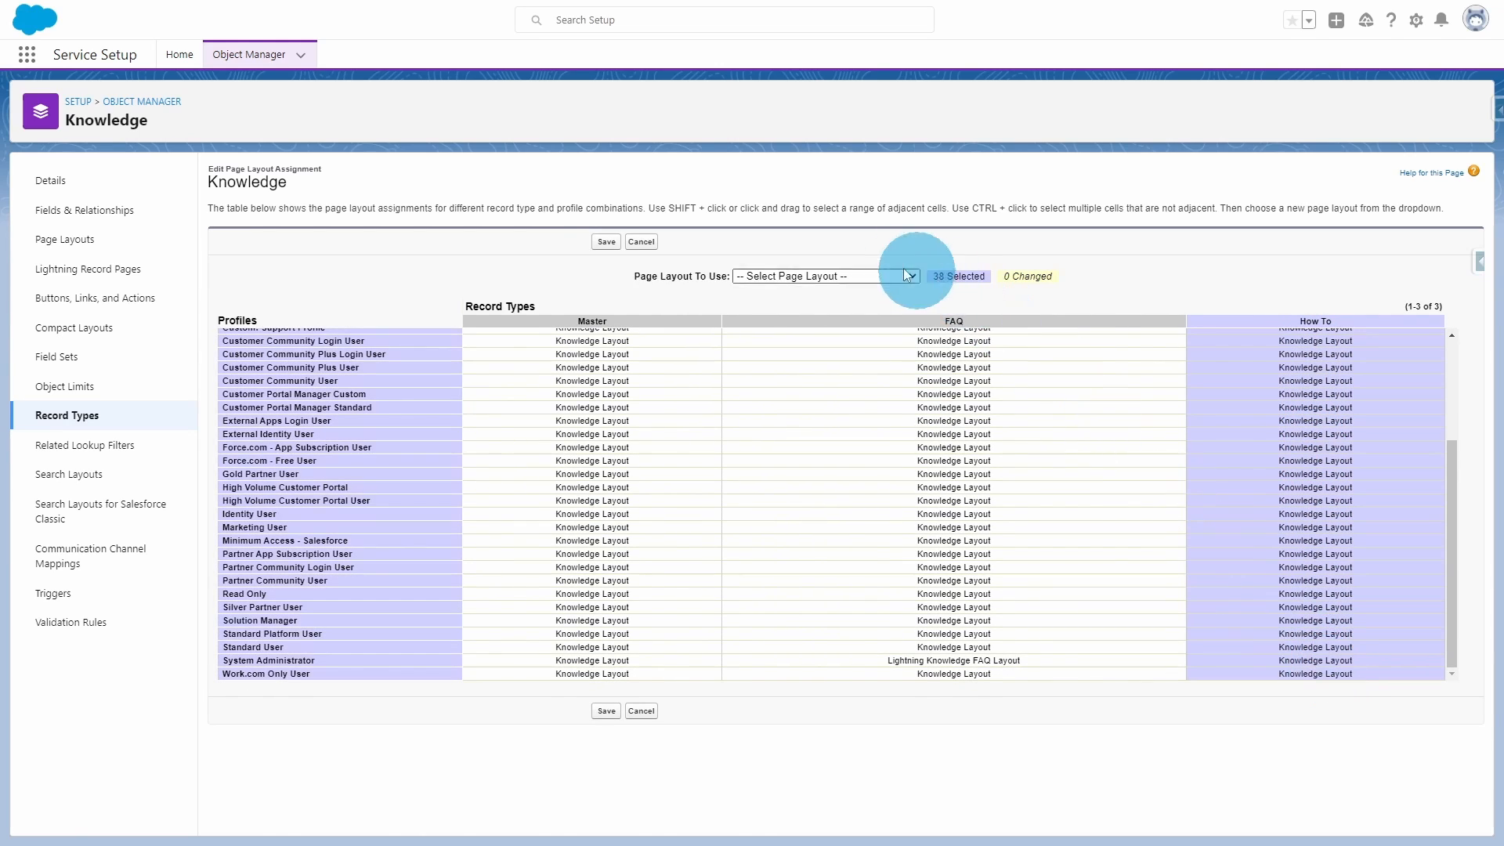
{"action": "left_click", "coordinate": [763, 278]}
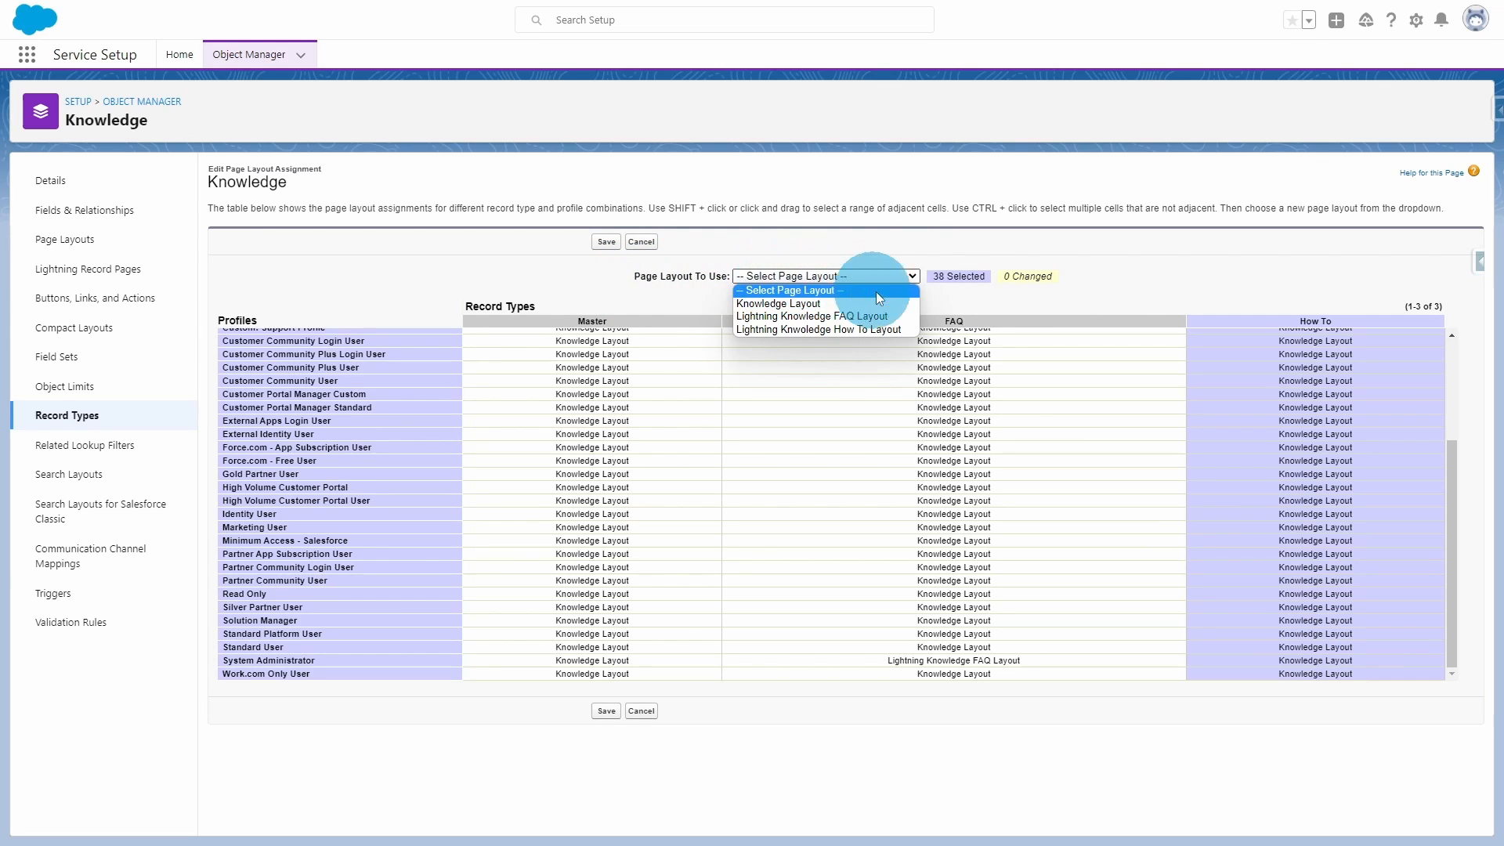
{"action": "left_click", "coordinate": [899, 329]}
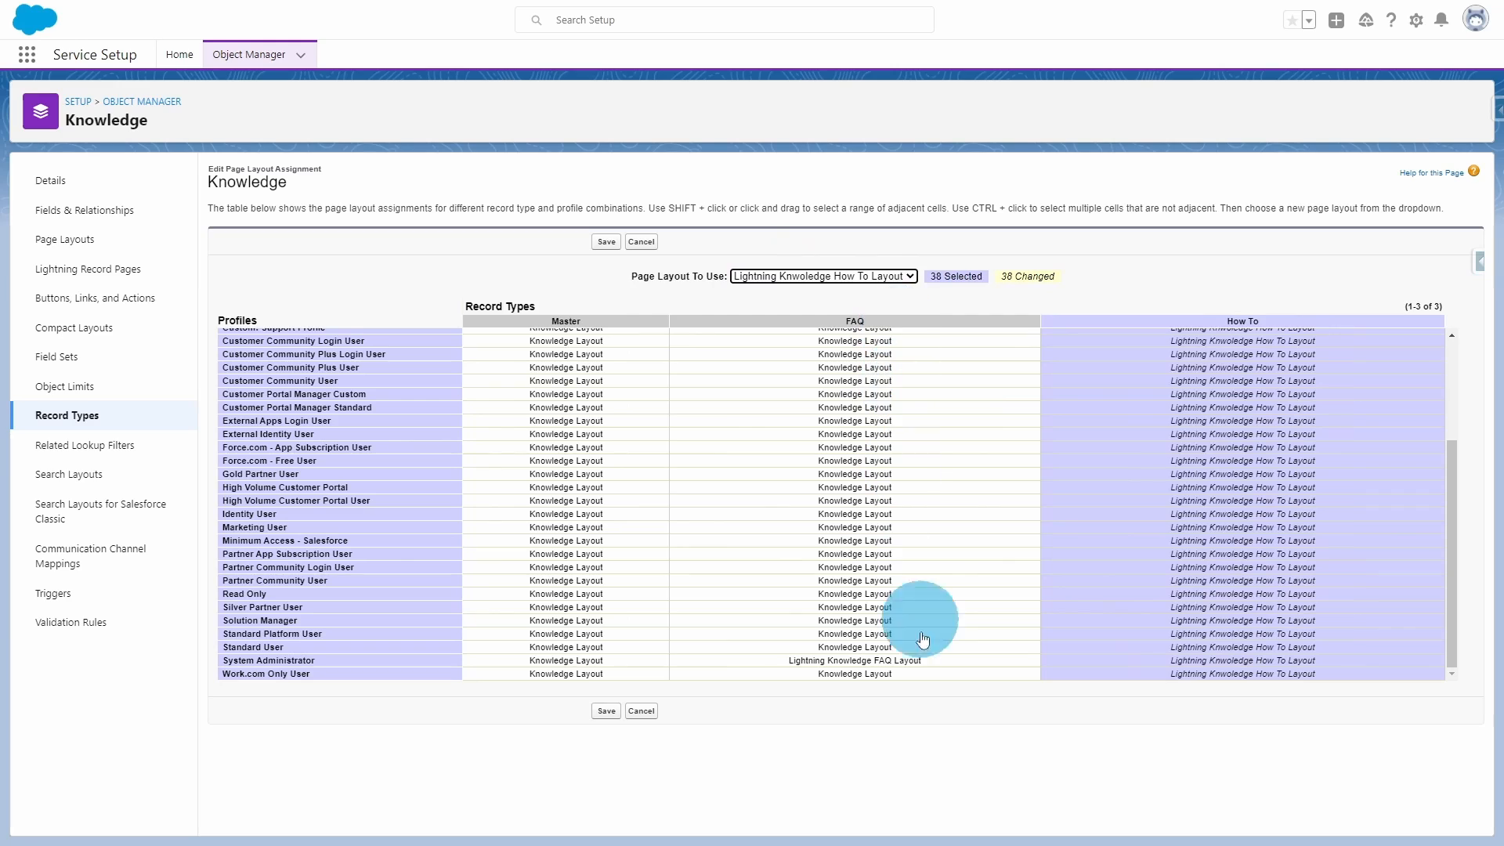
{"action": "left_click", "coordinate": [607, 711]}
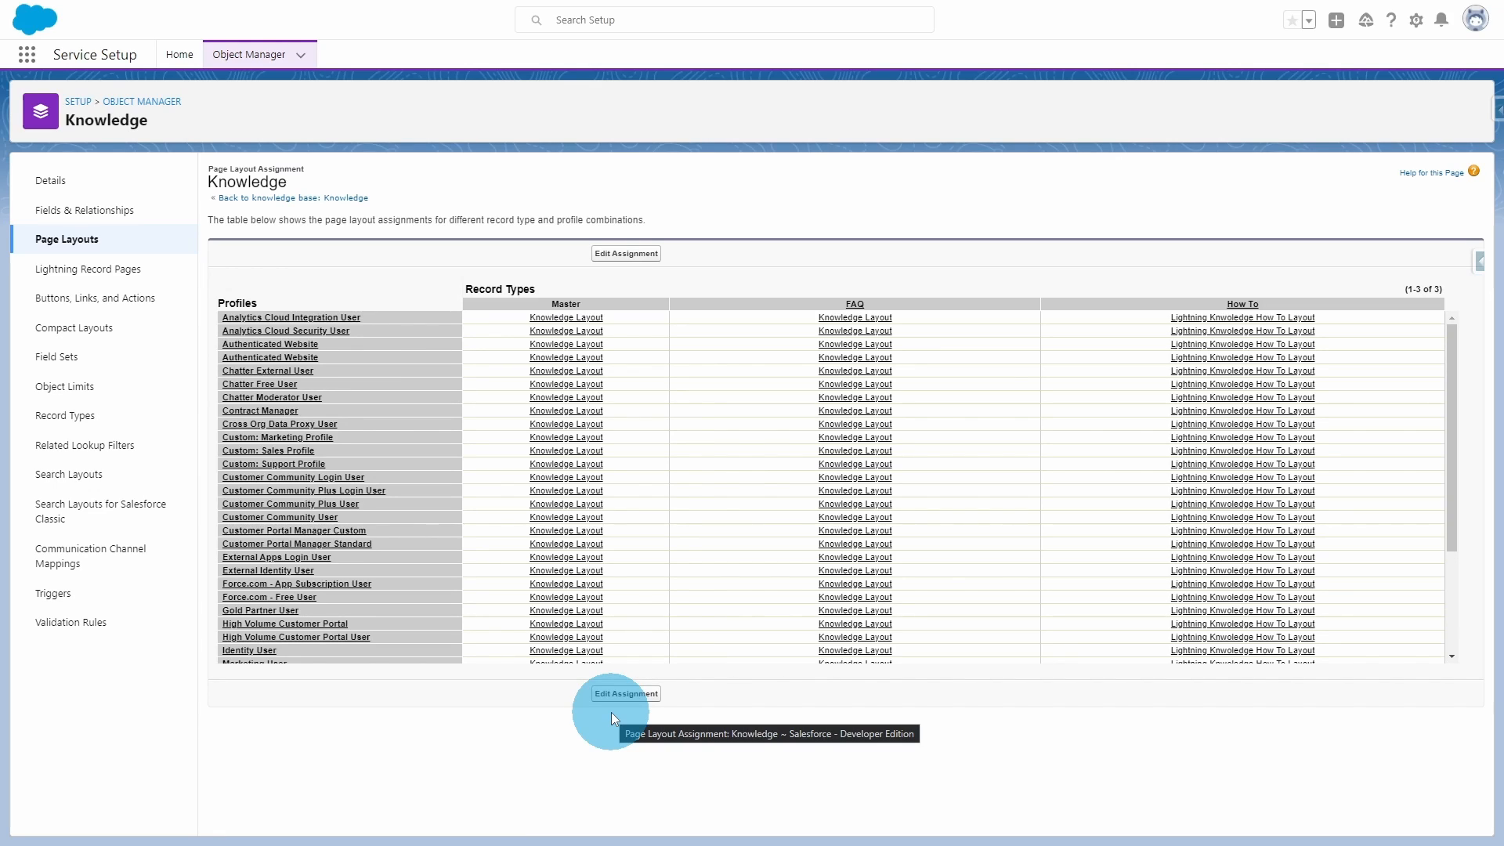
Find the Knowledge item among the available apps and items and open its list of articles
{"action": "left_click", "coordinate": [30, 60]}
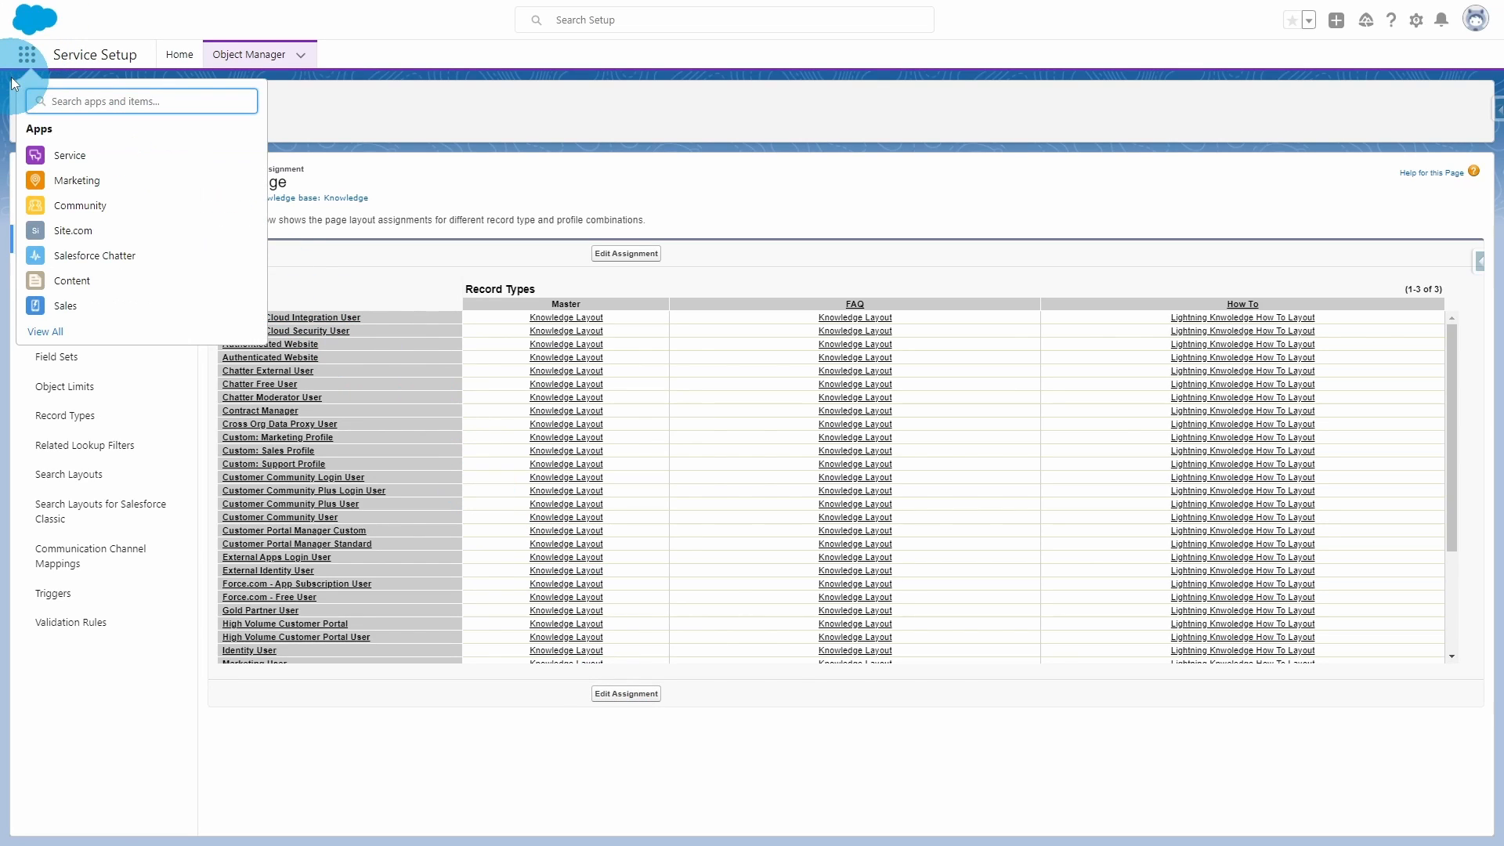
{"action": "type", "text": "knowledge"}
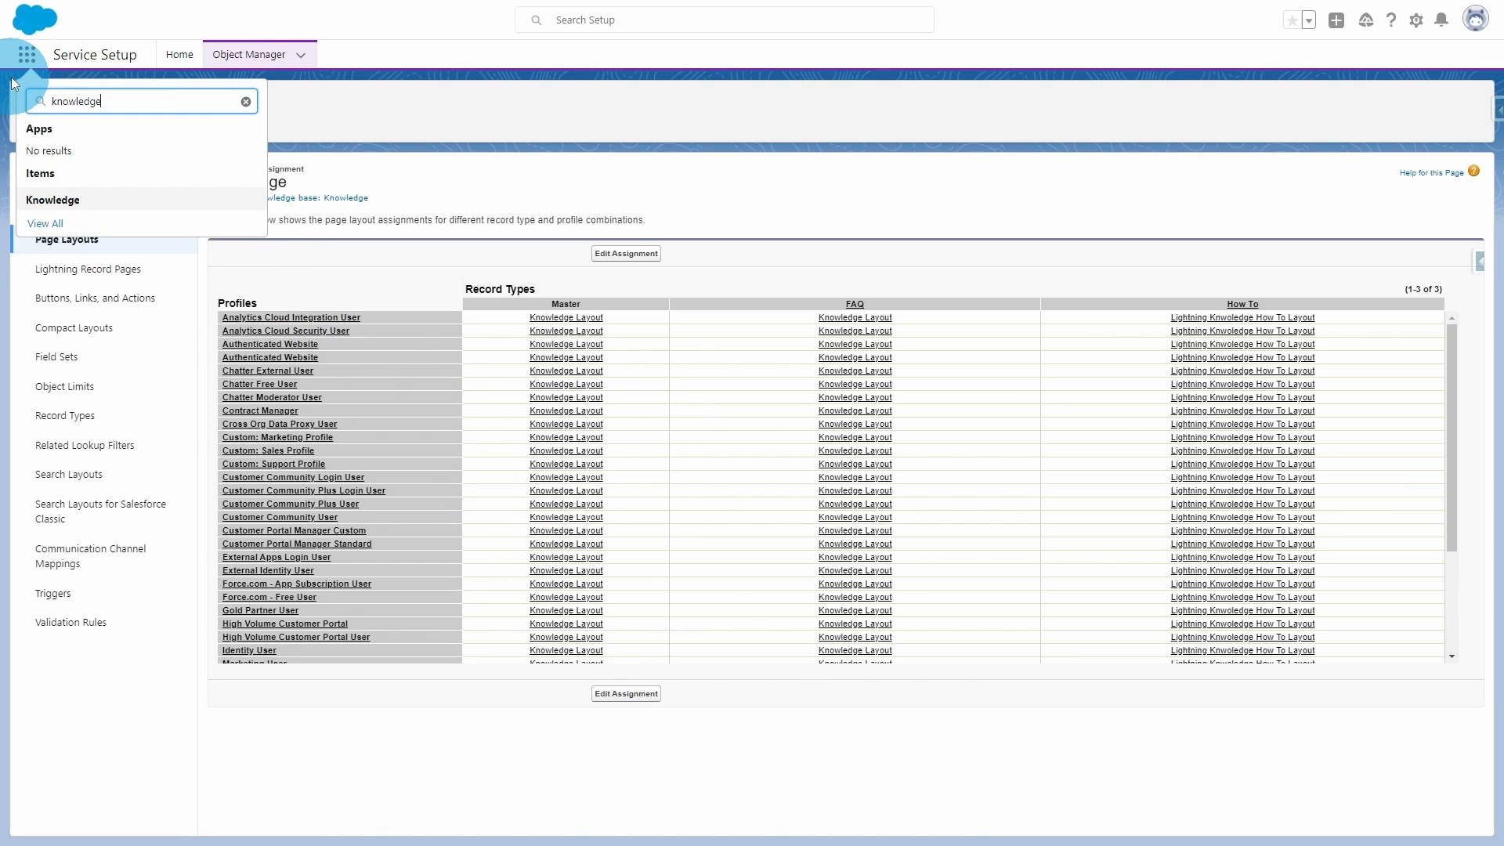
{"action": "left_click", "coordinate": [68, 202]}
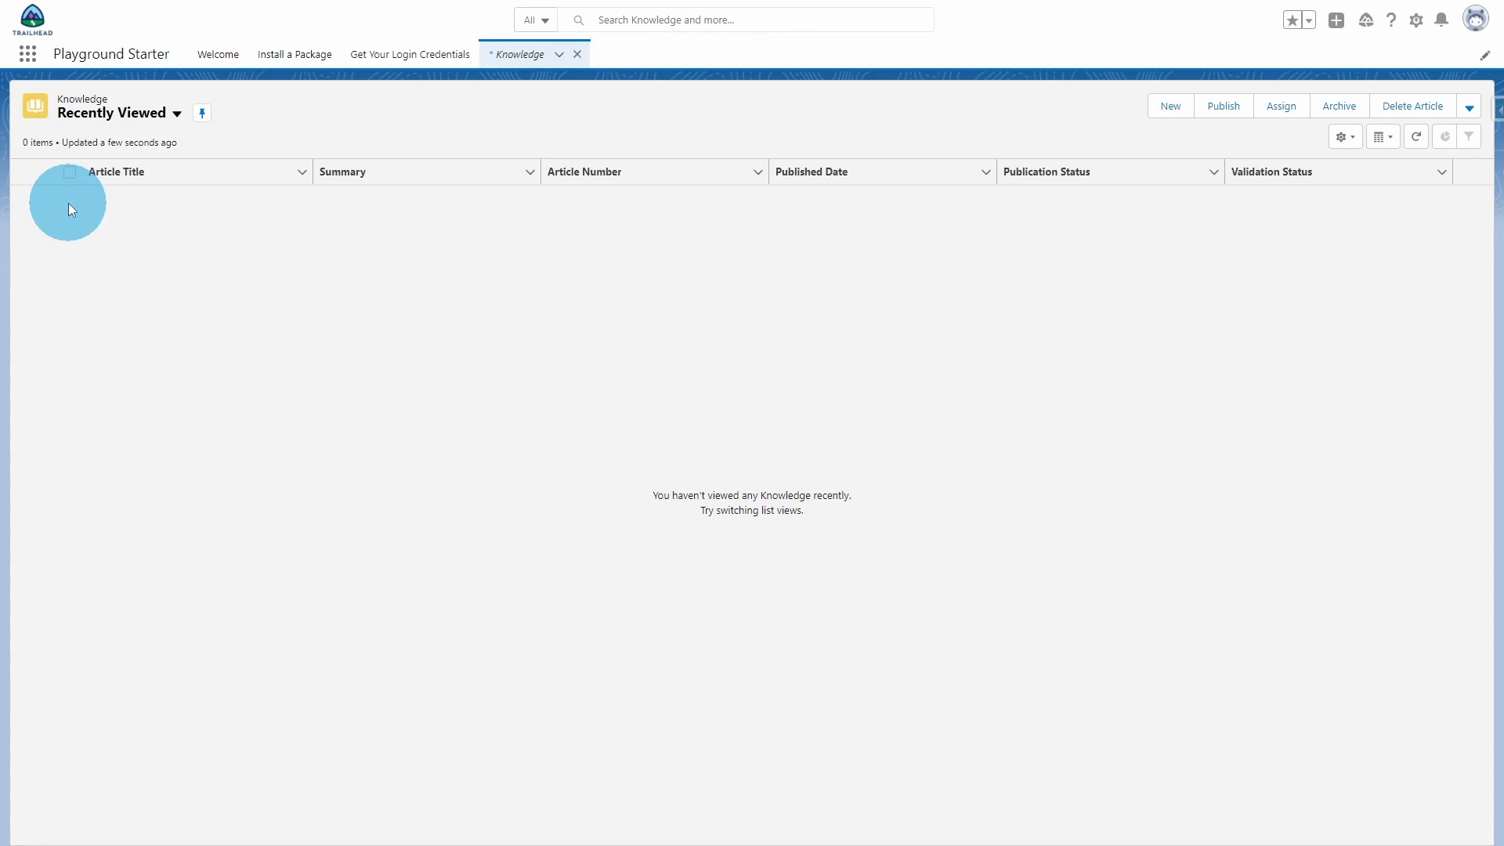
Start a new Knowledge article with the How To record type and open its Details field for editing
{"action": "left_click", "coordinate": [1159, 111]}
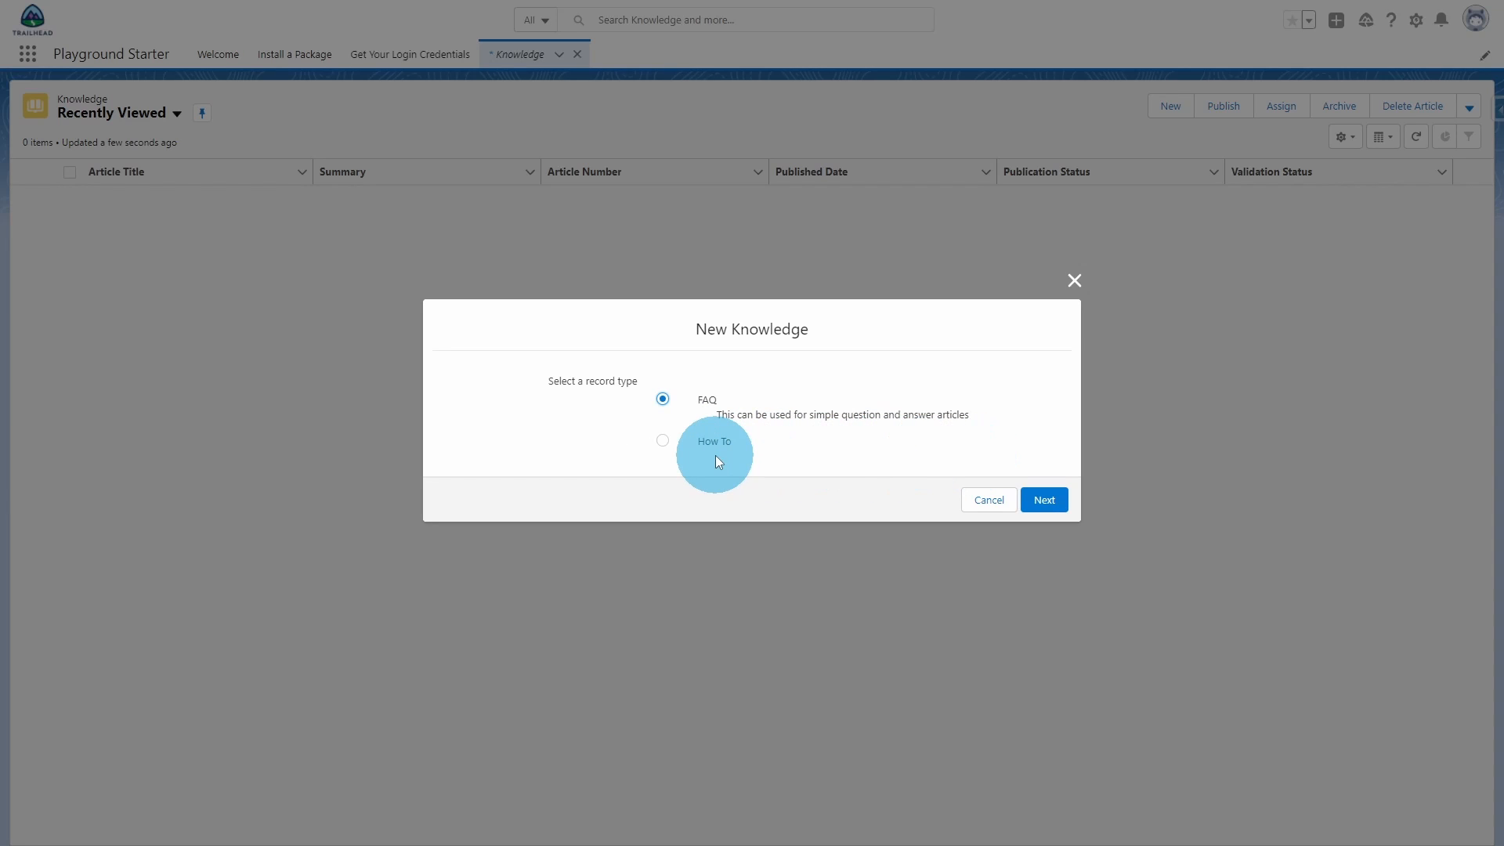
{"action": "left_click", "coordinate": [657, 443]}
{"action": "left_click", "coordinate": [1050, 505]}
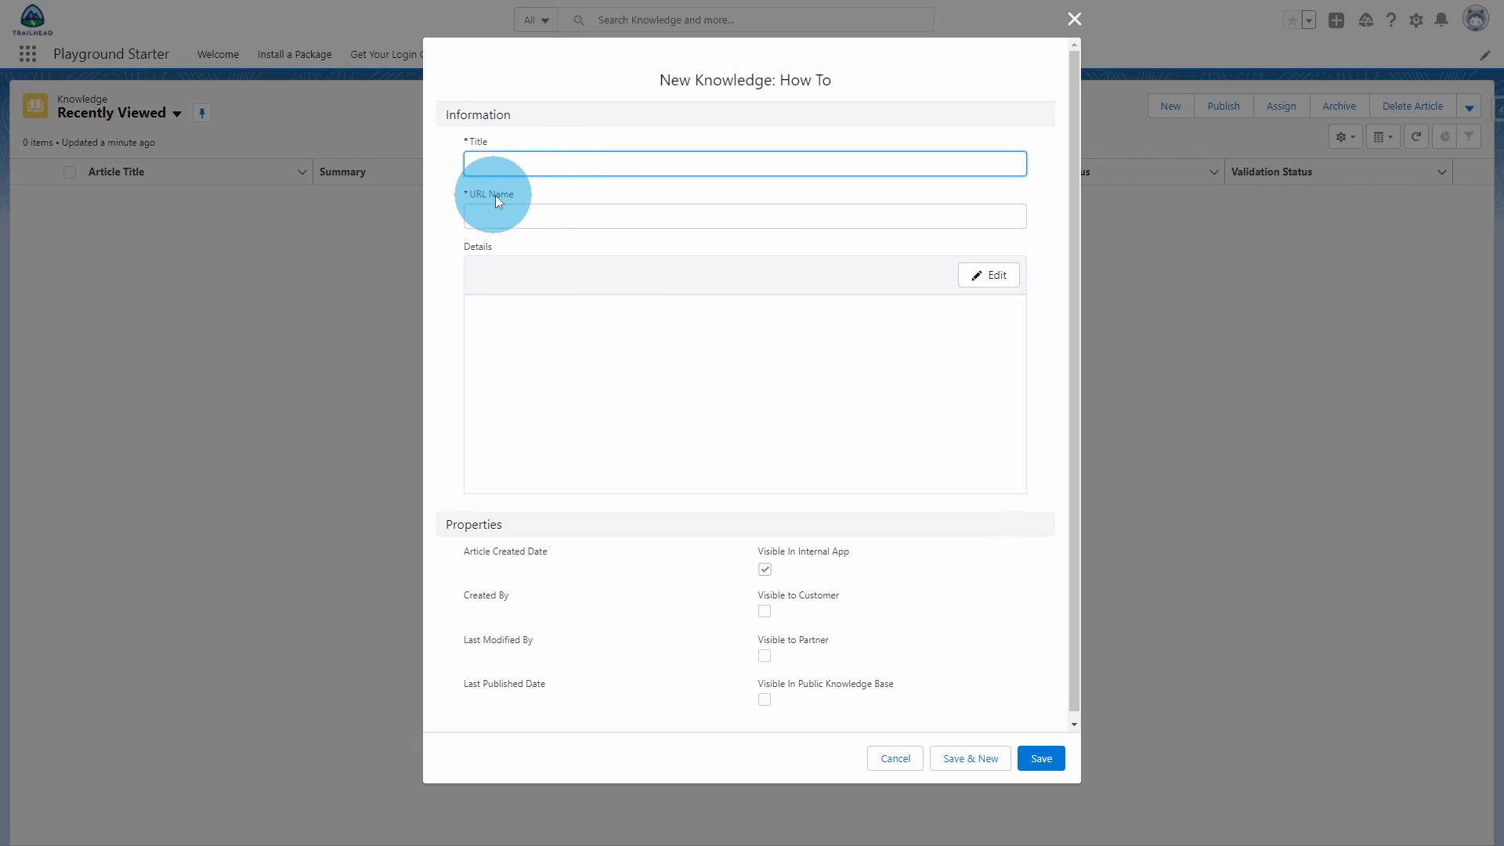
{"action": "left_click", "coordinate": [631, 398]}
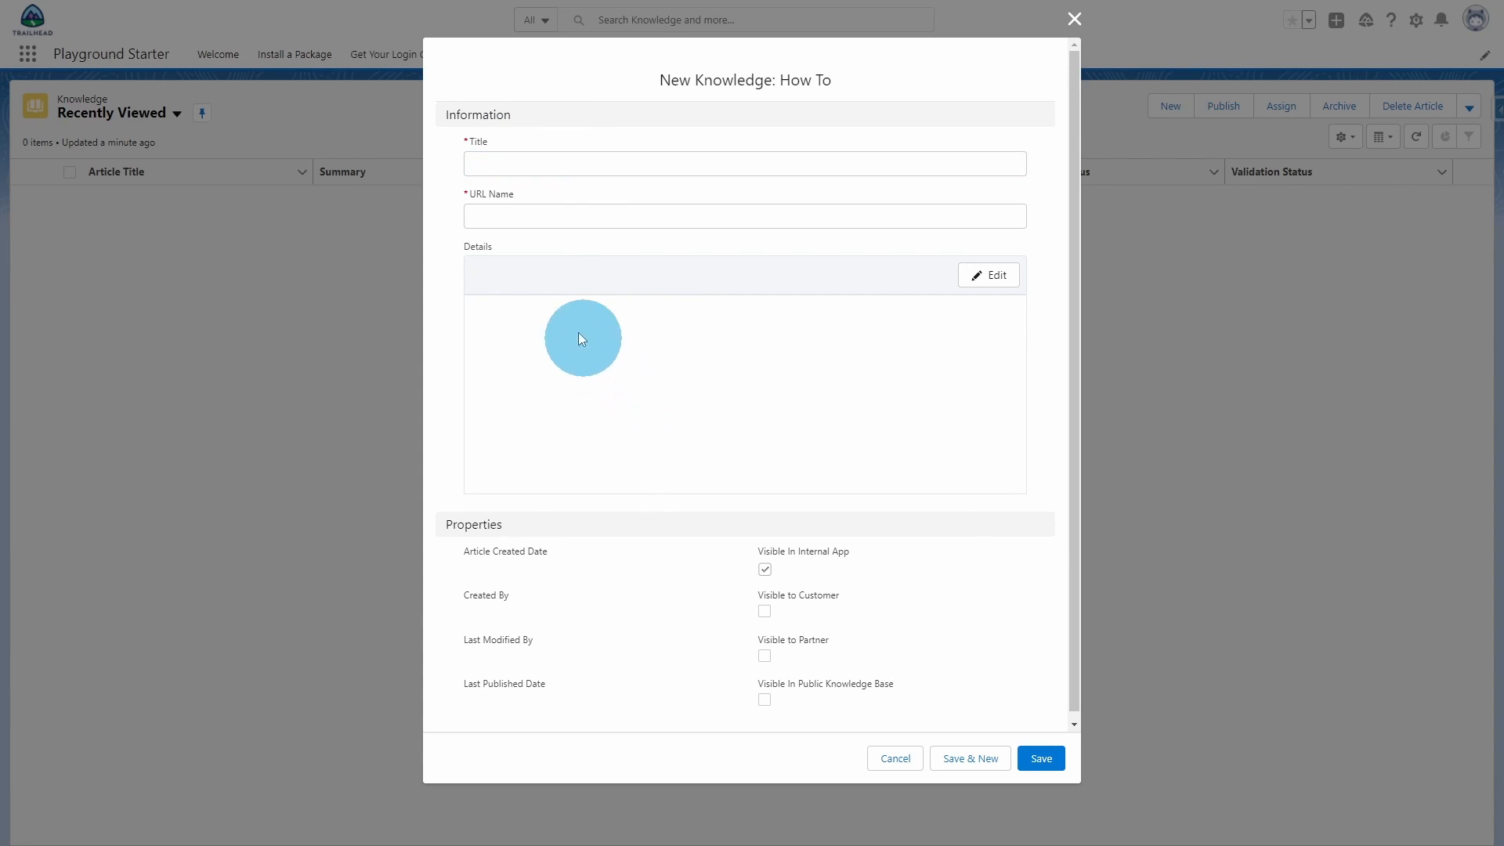
{"action": "left_click", "coordinate": [988, 277]}
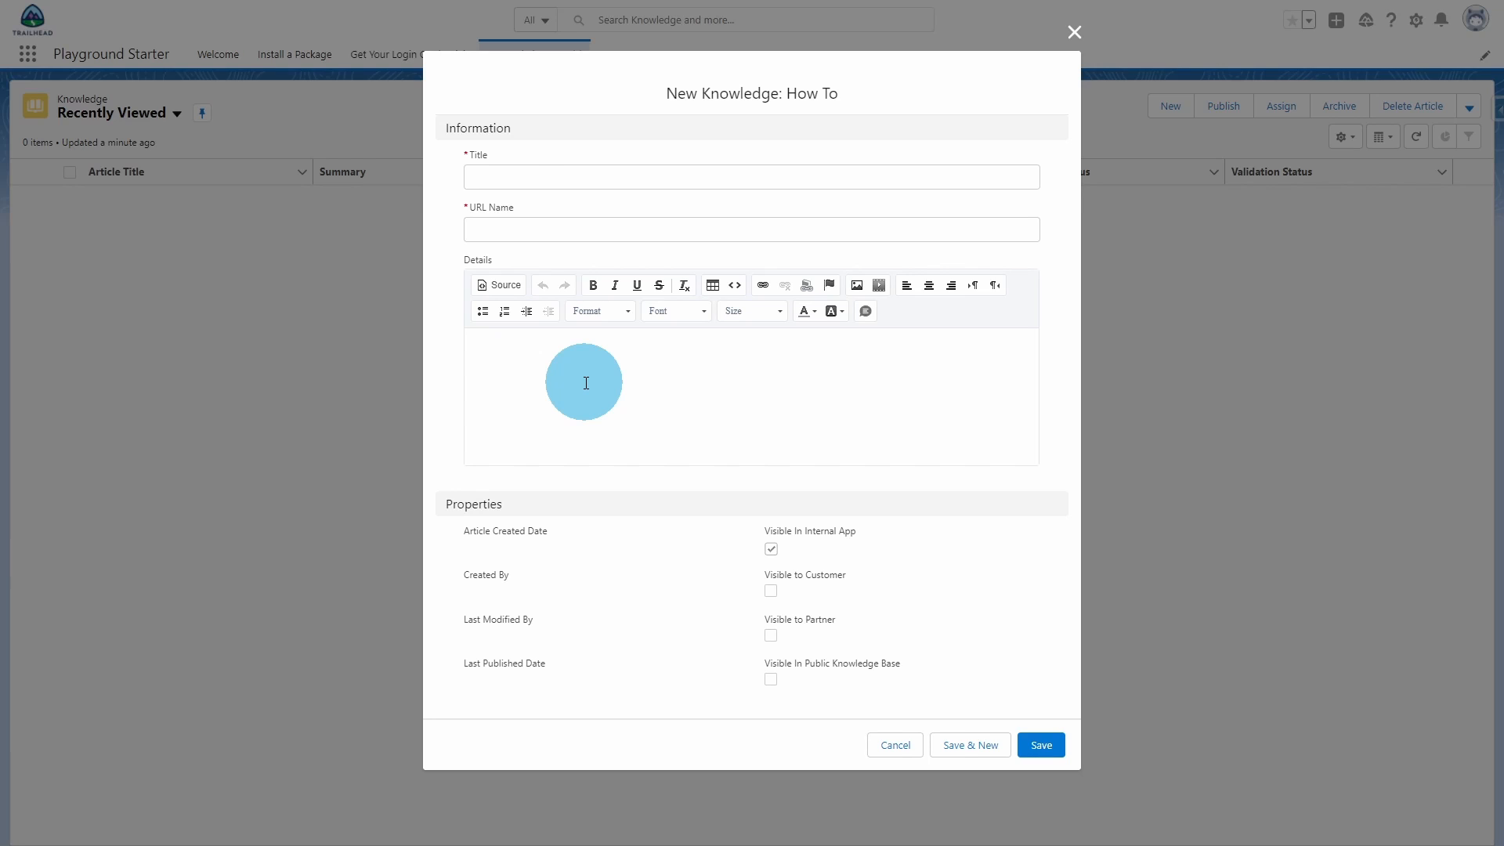
Title the article "How to create knowledge articles" and have the URL name generated from the title
{"action": "left_click", "coordinate": [1007, 551]}
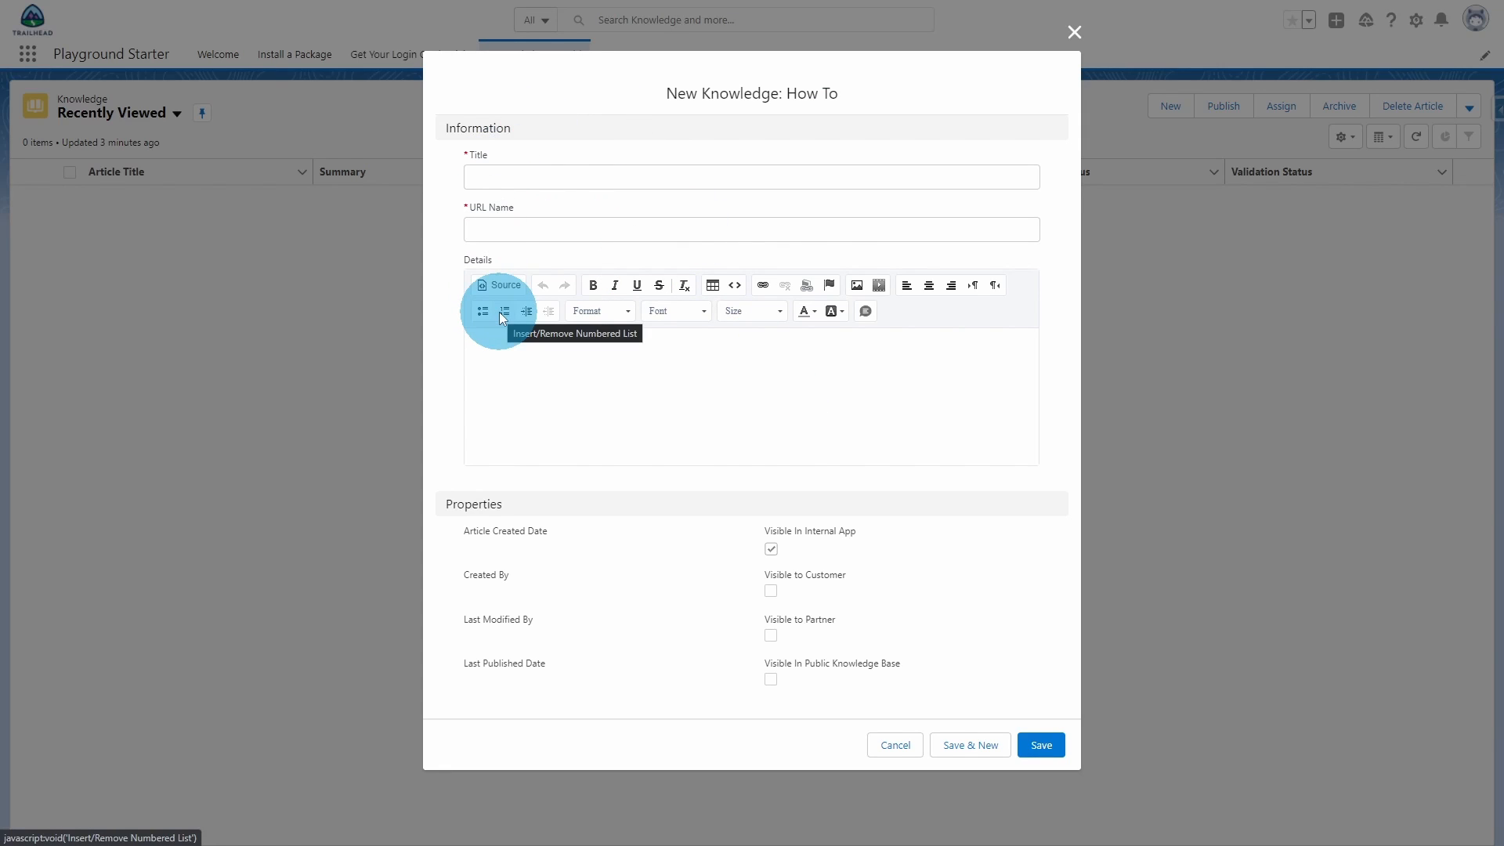
{"action": "left_click", "coordinate": [532, 375]}
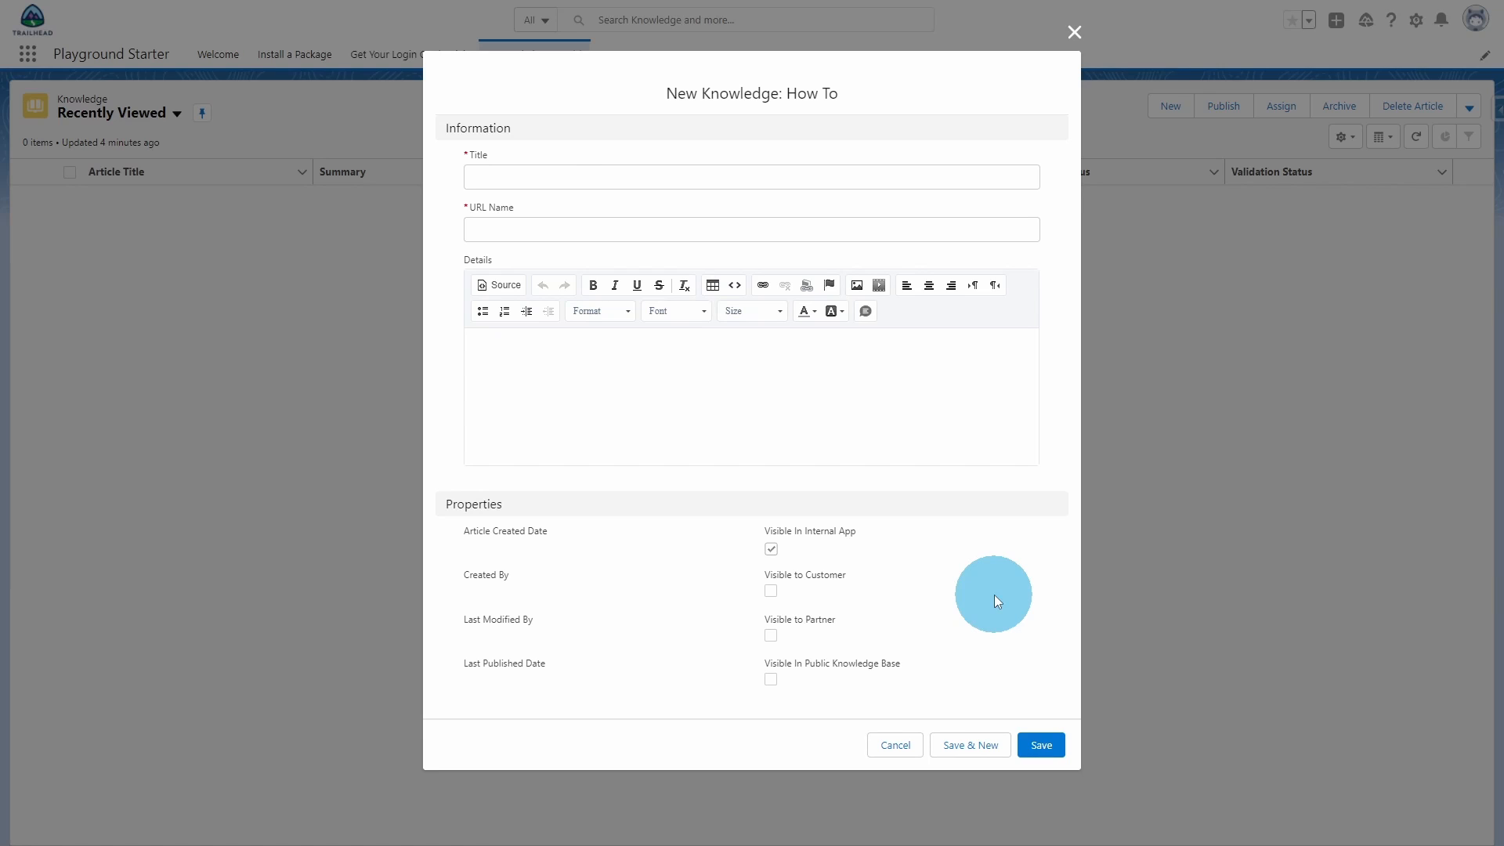
{"action": "left_click", "coordinate": [592, 180]}
{"action": "type", "text": "How to create knowledge articles"}
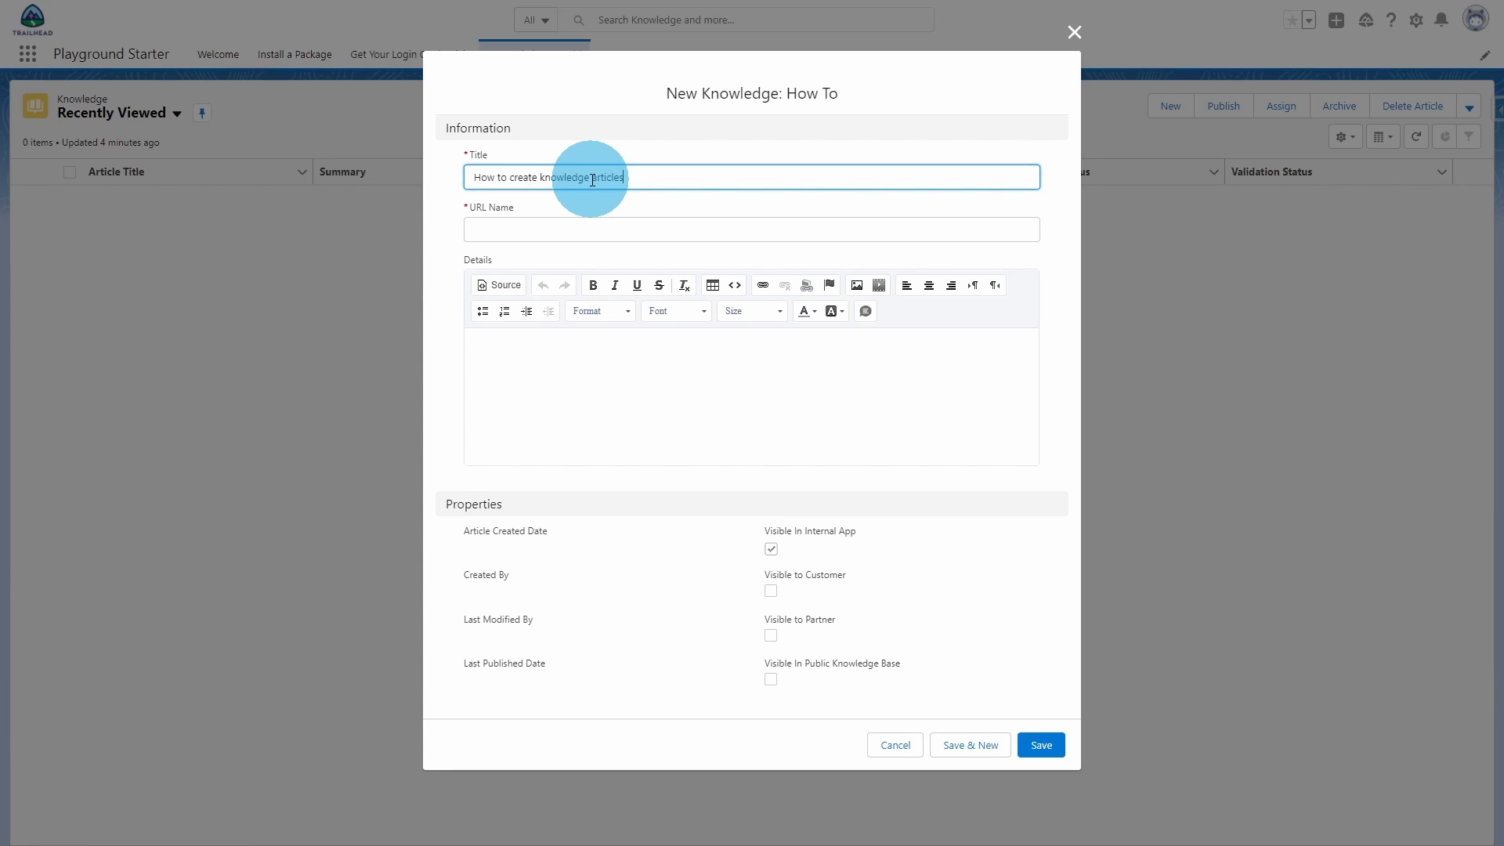
{"action": "key", "text": "Tab"}
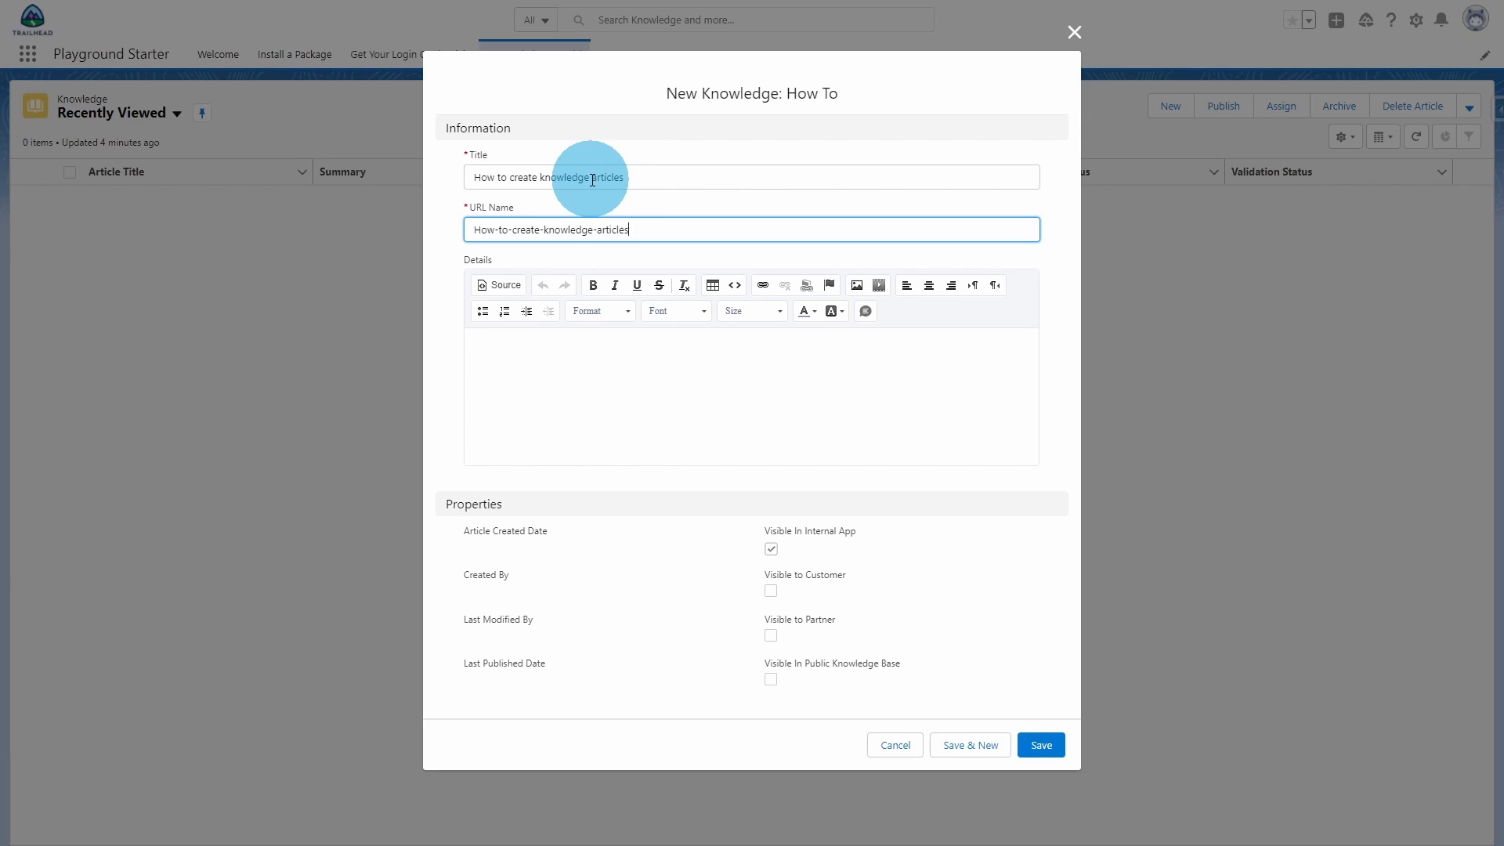
Enter "Bold" in the article's Details, format the text as bold, and save the article
{"action": "left_click", "coordinate": [696, 395]}
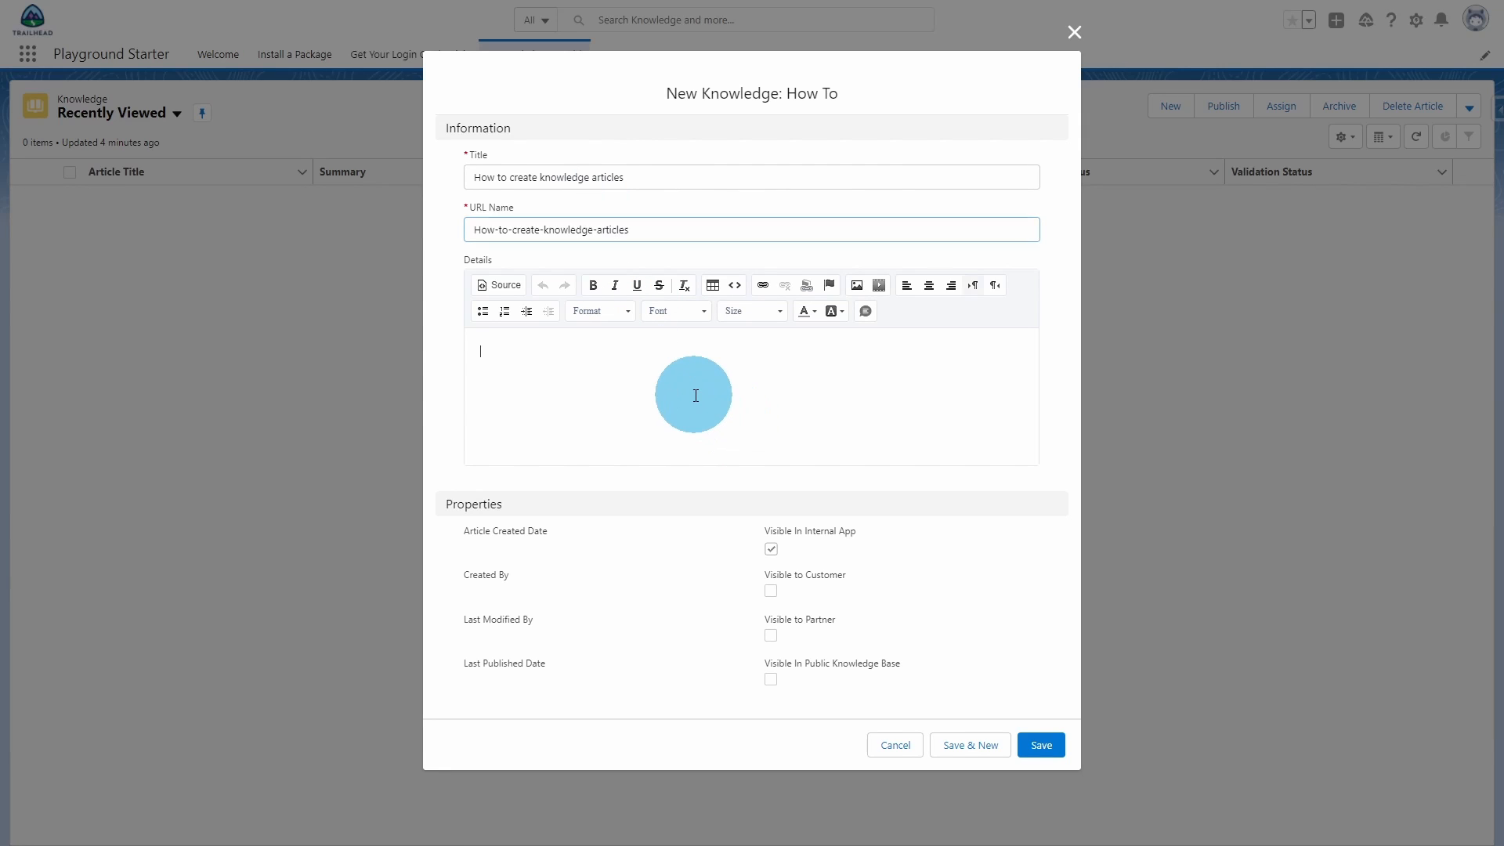
{"action": "type", "text": "Bold"}
{"action": "key", "text": "ctrl+a"}
{"action": "key", "text": "ctrl+b"}
{"action": "key", "text": "Right"}
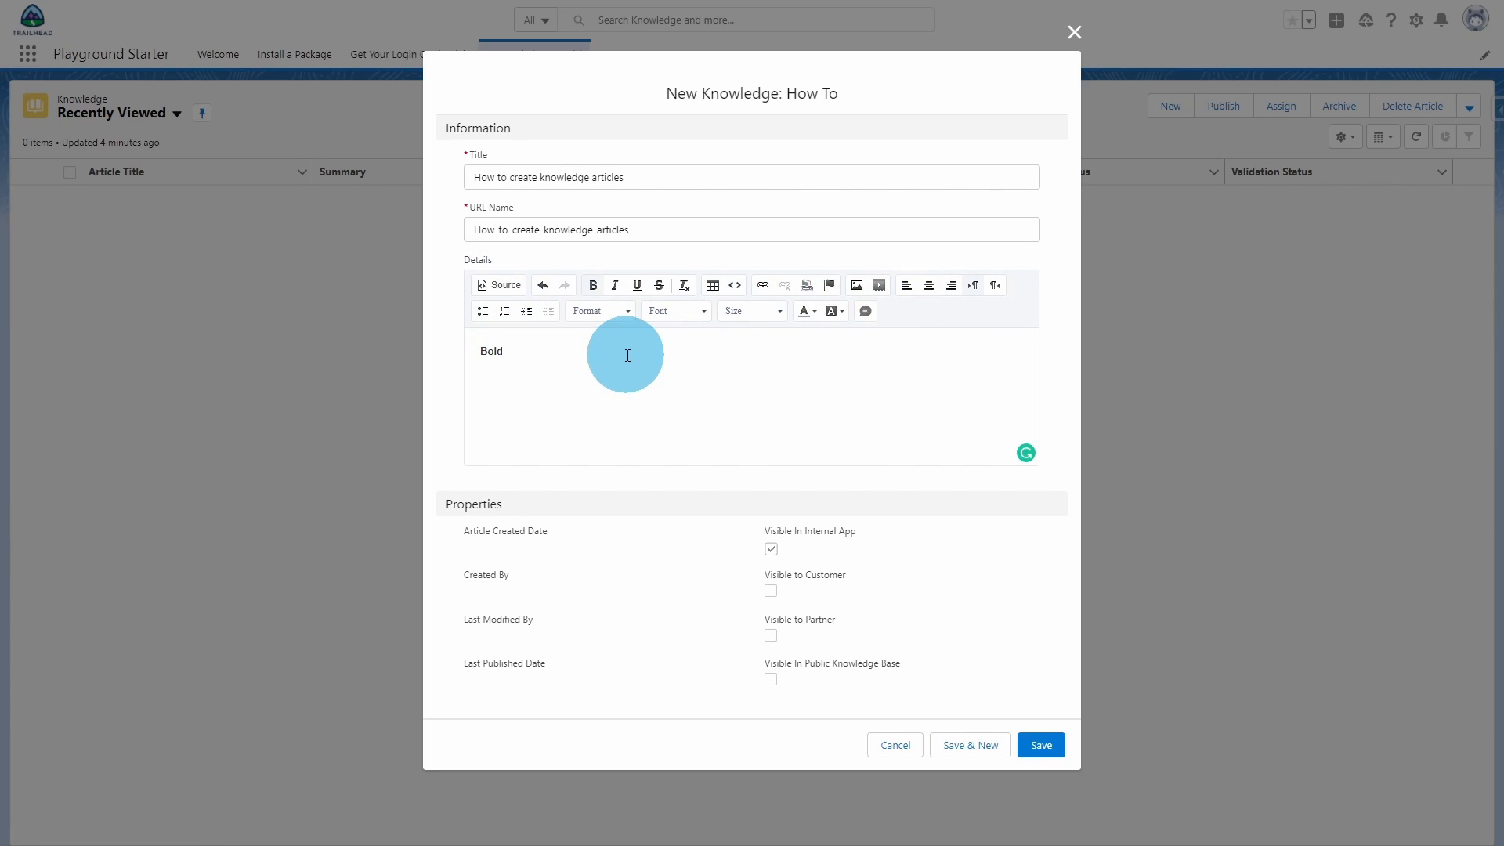
{"action": "left_click", "coordinate": [1057, 753]}
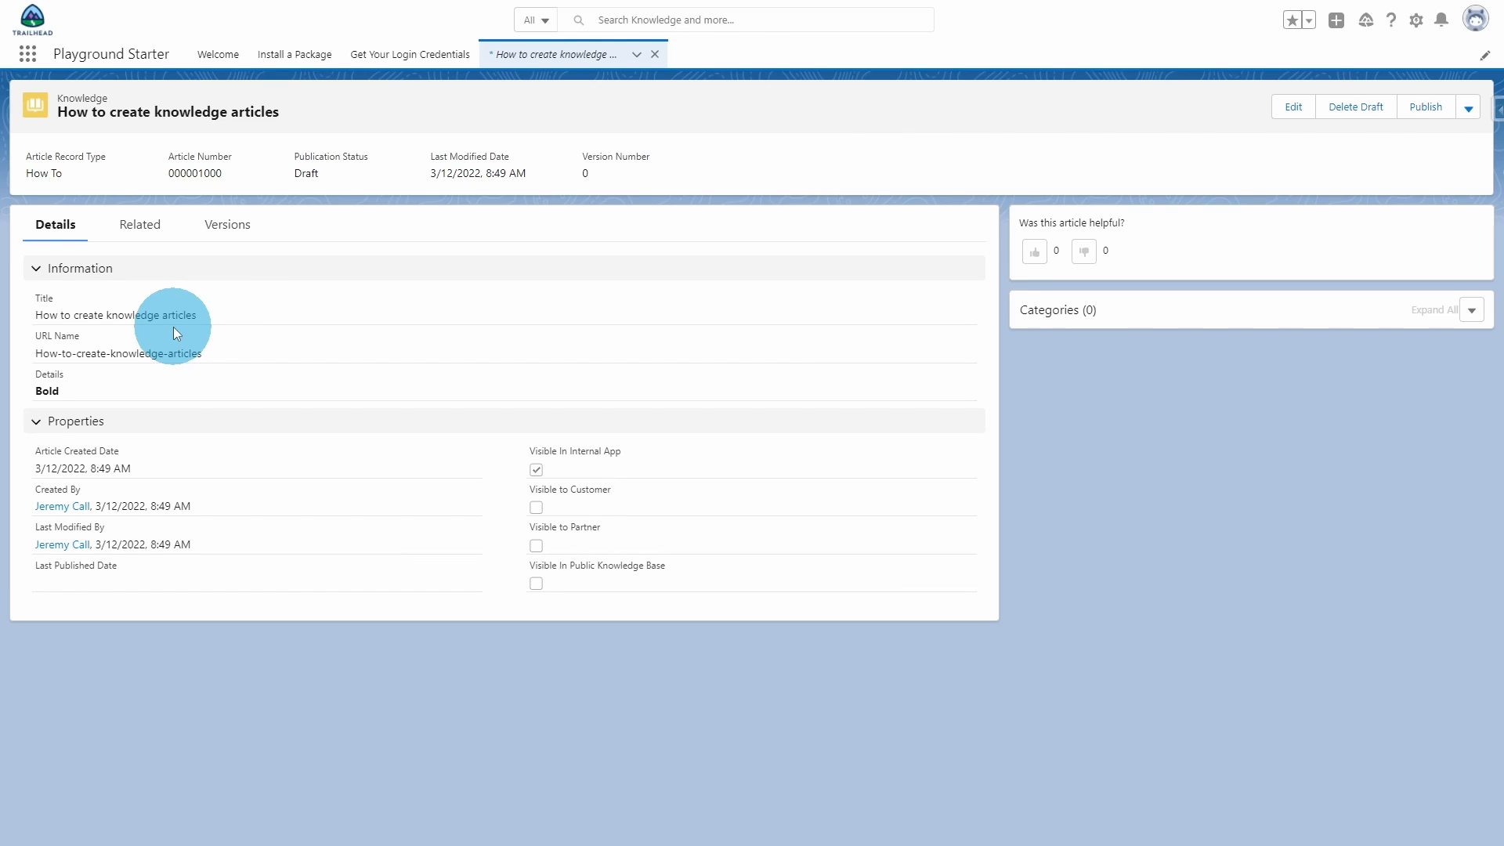
Publish the article immediately with the Publish Now option instead of scheduling its publication
{"action": "left_click", "coordinate": [1438, 114]}
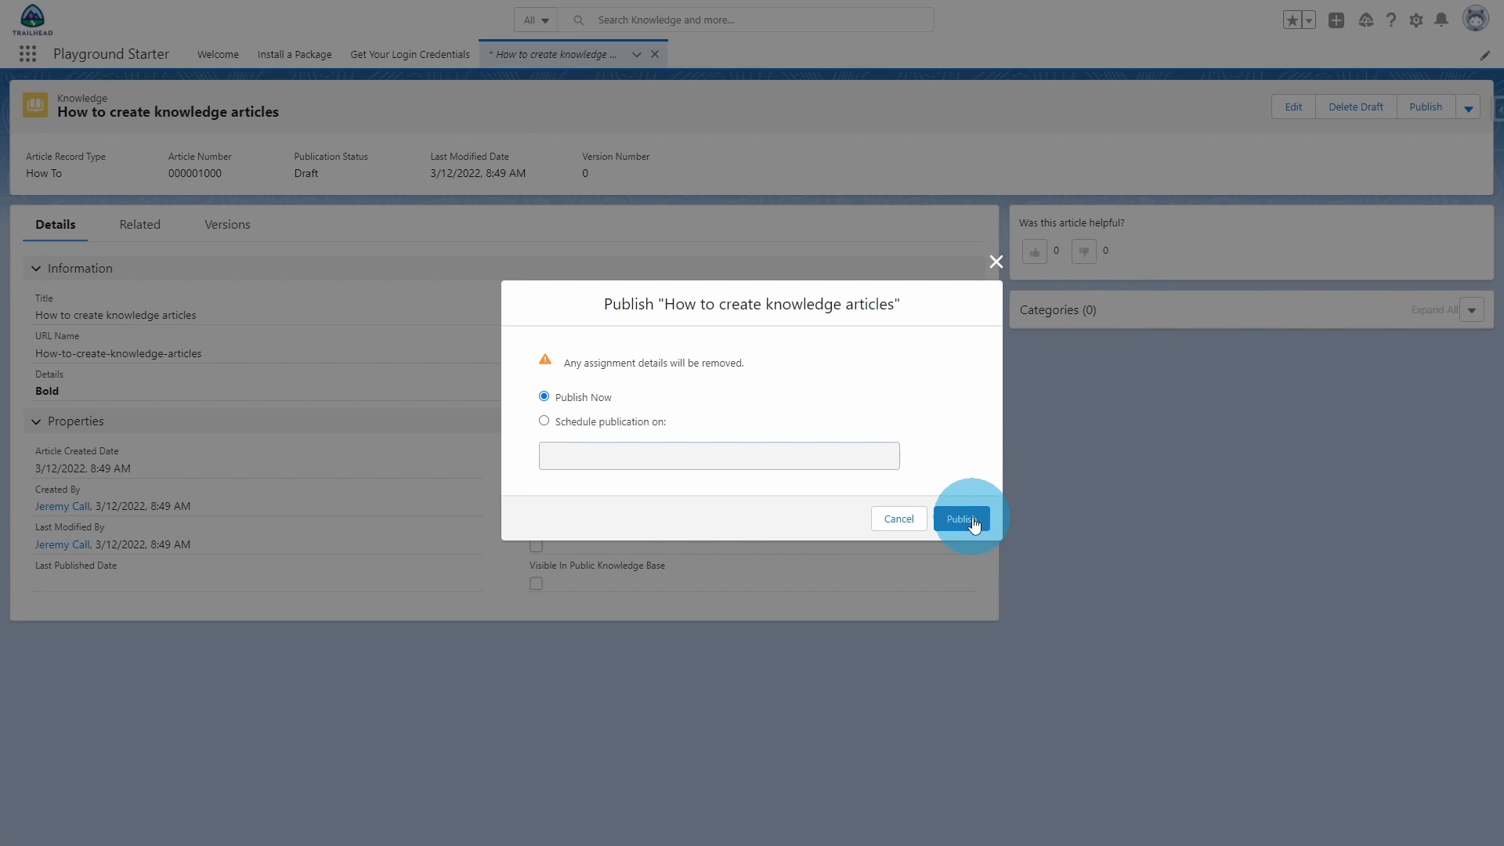
{"action": "left_click", "coordinate": [544, 421]}
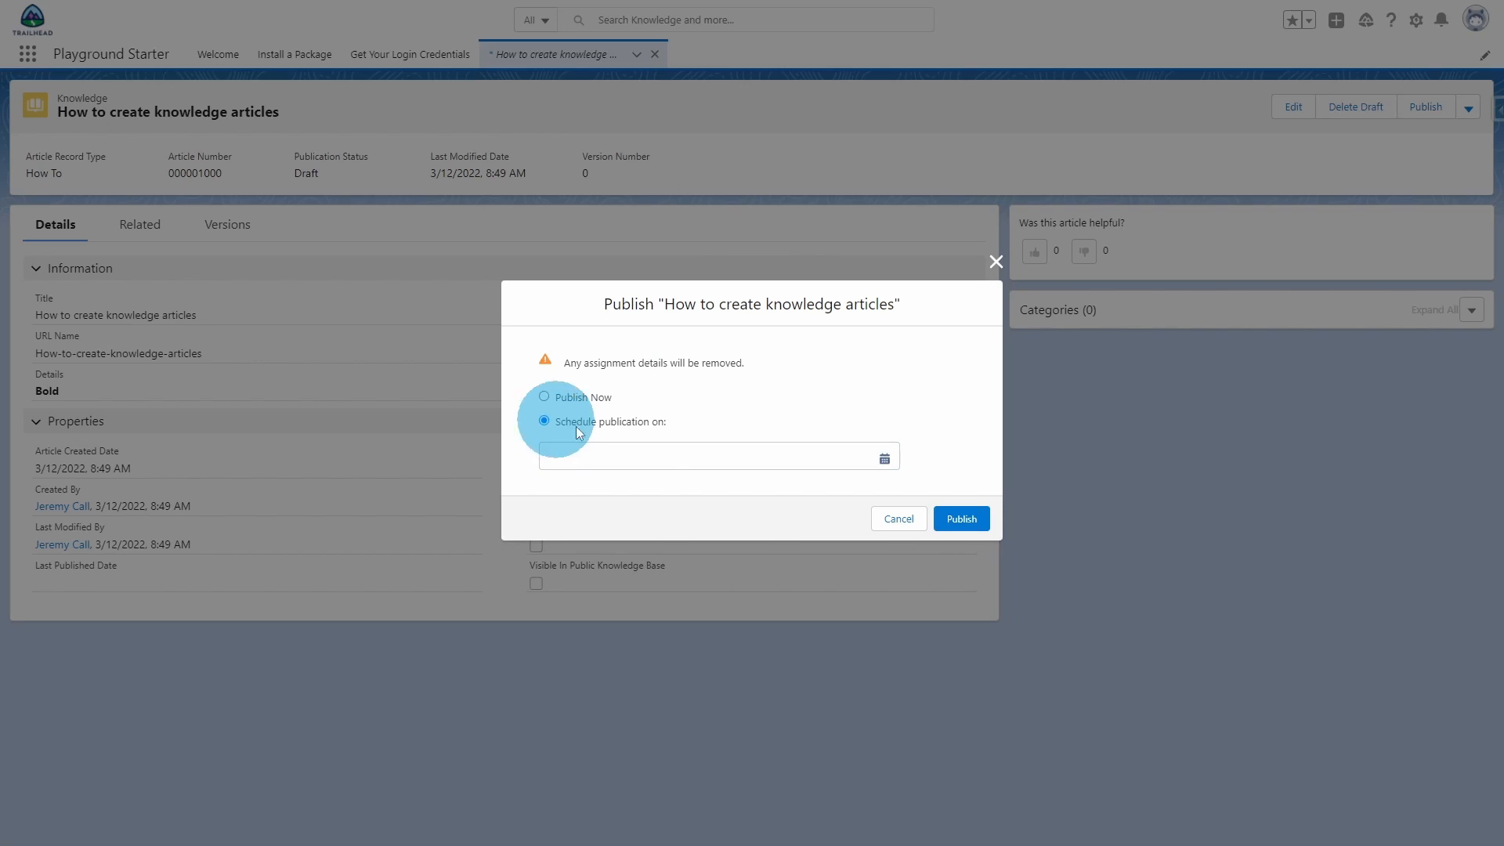
{"action": "left_click", "coordinate": [786, 458]}
{"action": "left_click", "coordinate": [924, 398]}
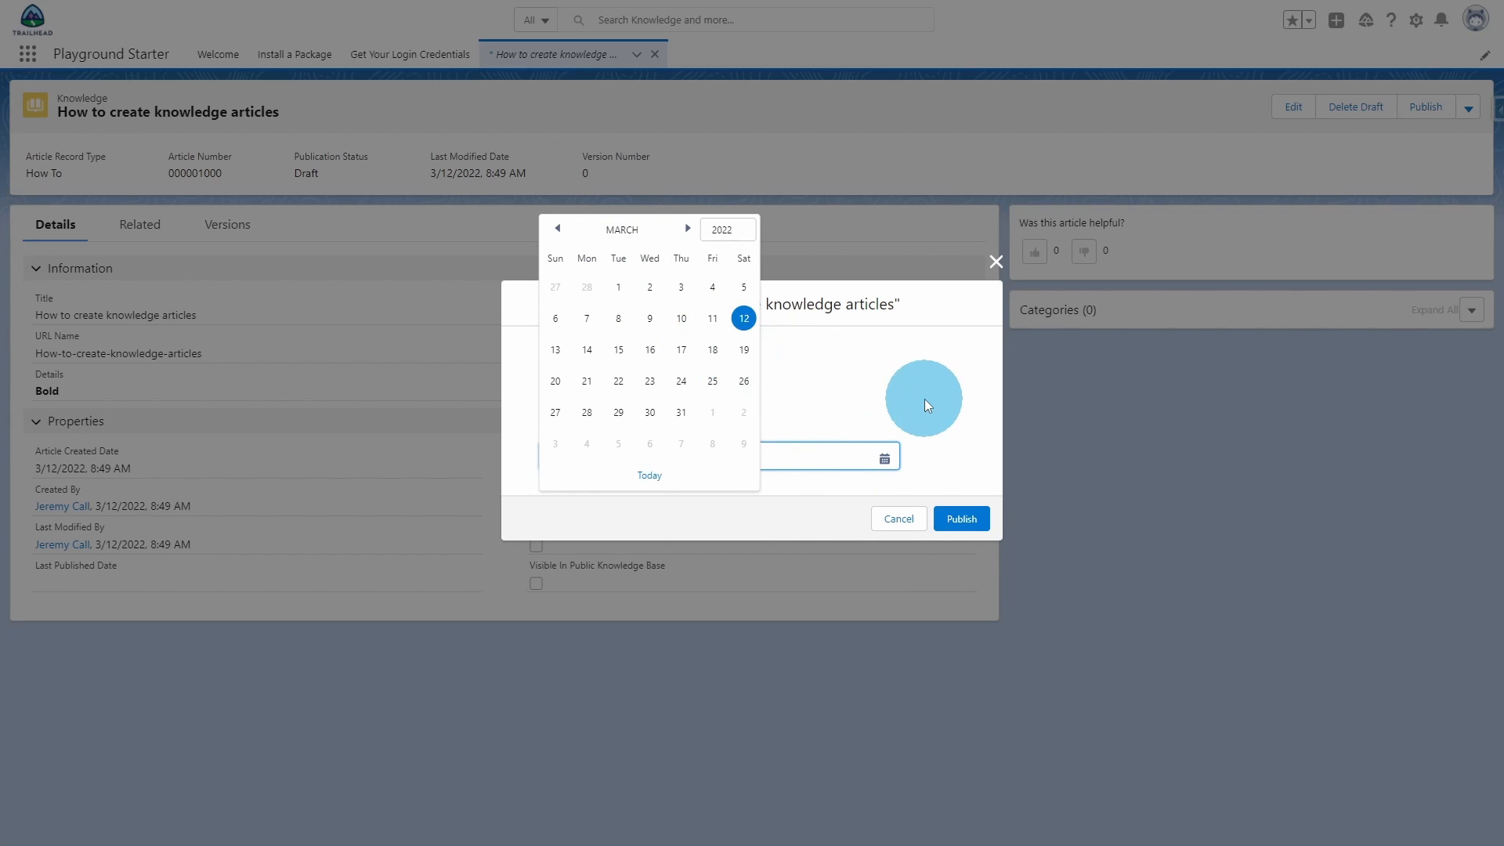
{"action": "left_click", "coordinate": [530, 406]}
{"action": "left_click", "coordinate": [543, 397]}
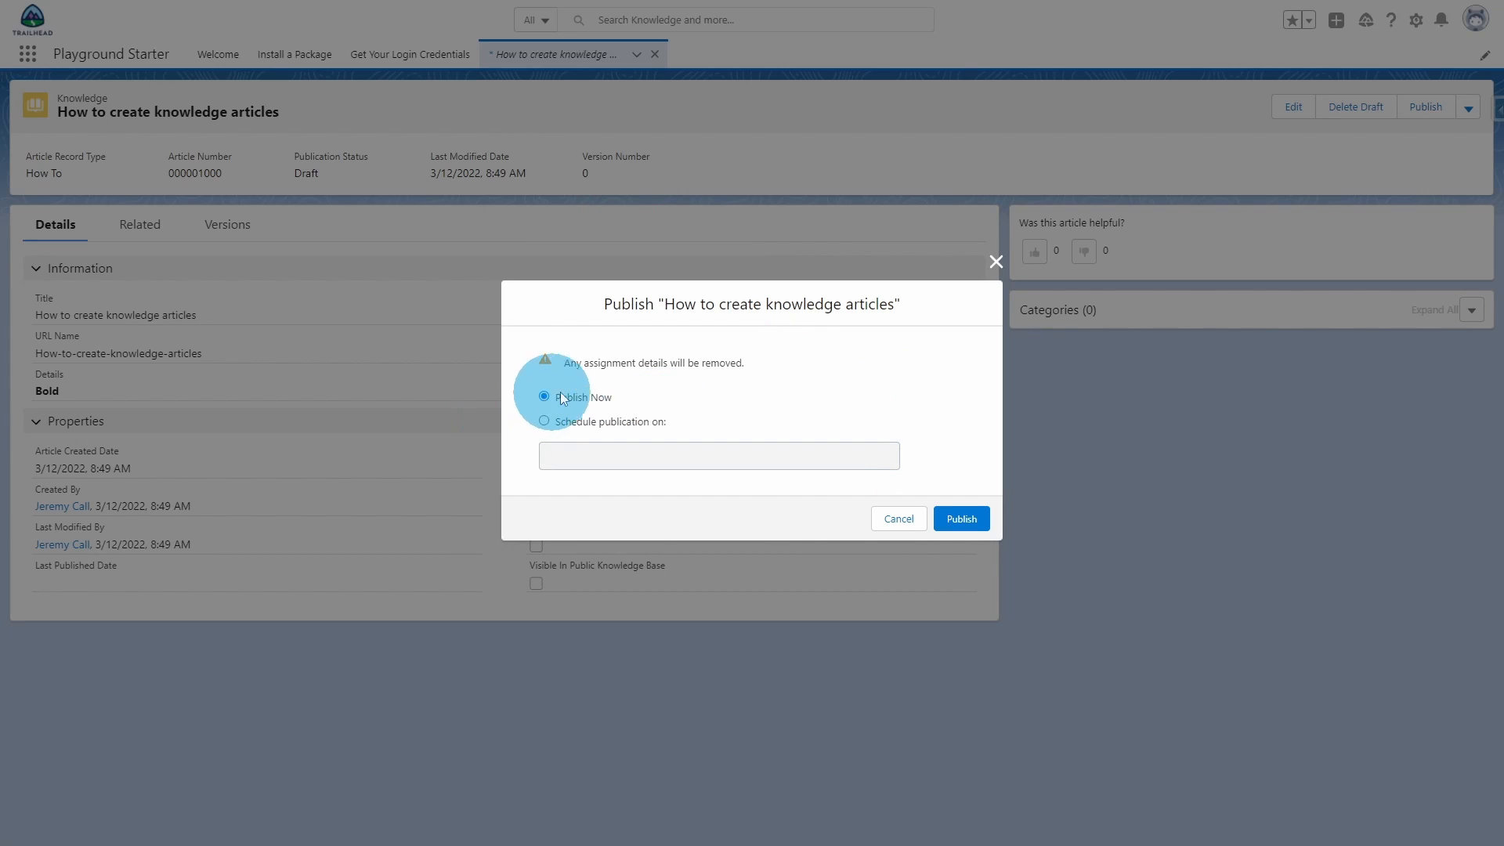
{"action": "left_click", "coordinate": [970, 528]}
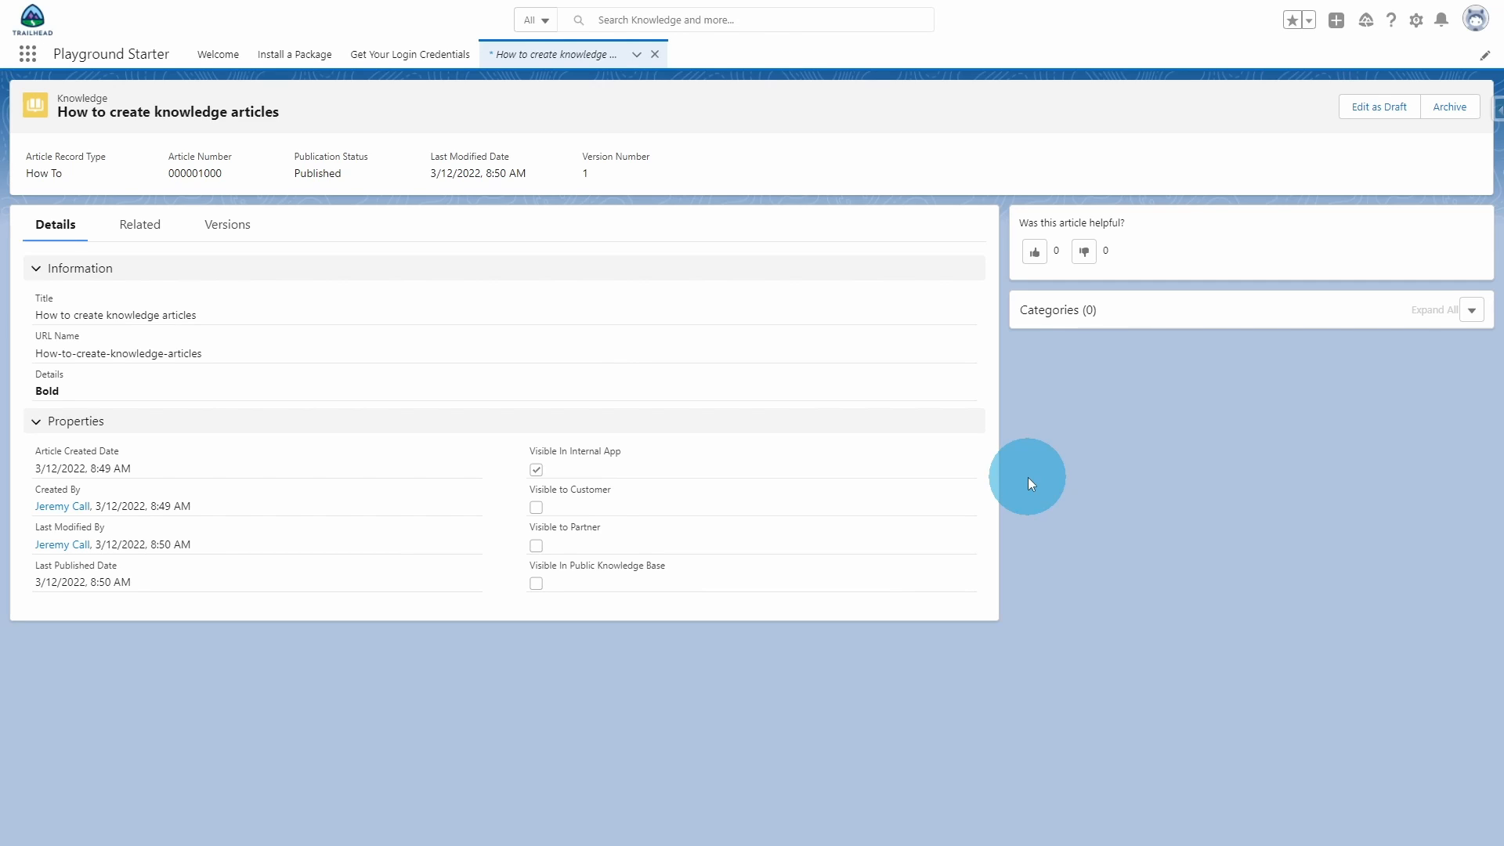
Return to Service Setup, search for "data category", and open Data Category Setup
{"action": "left_click", "coordinate": [1412, 31]}
{"action": "left_click", "coordinate": [1360, 132]}
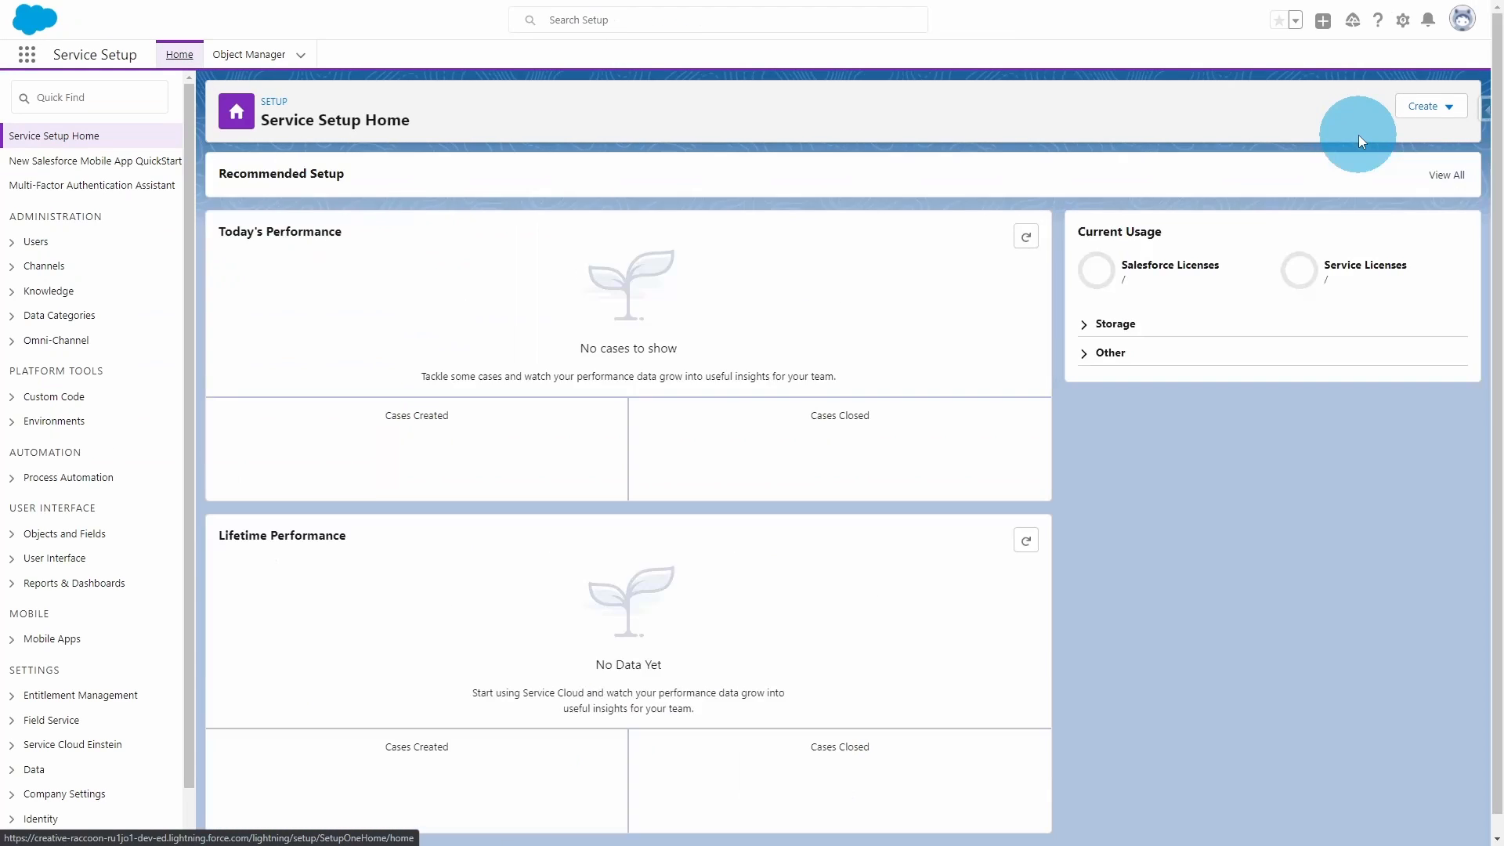
{"action": "left_click", "coordinate": [124, 108]}
{"action": "type", "text": "data"}
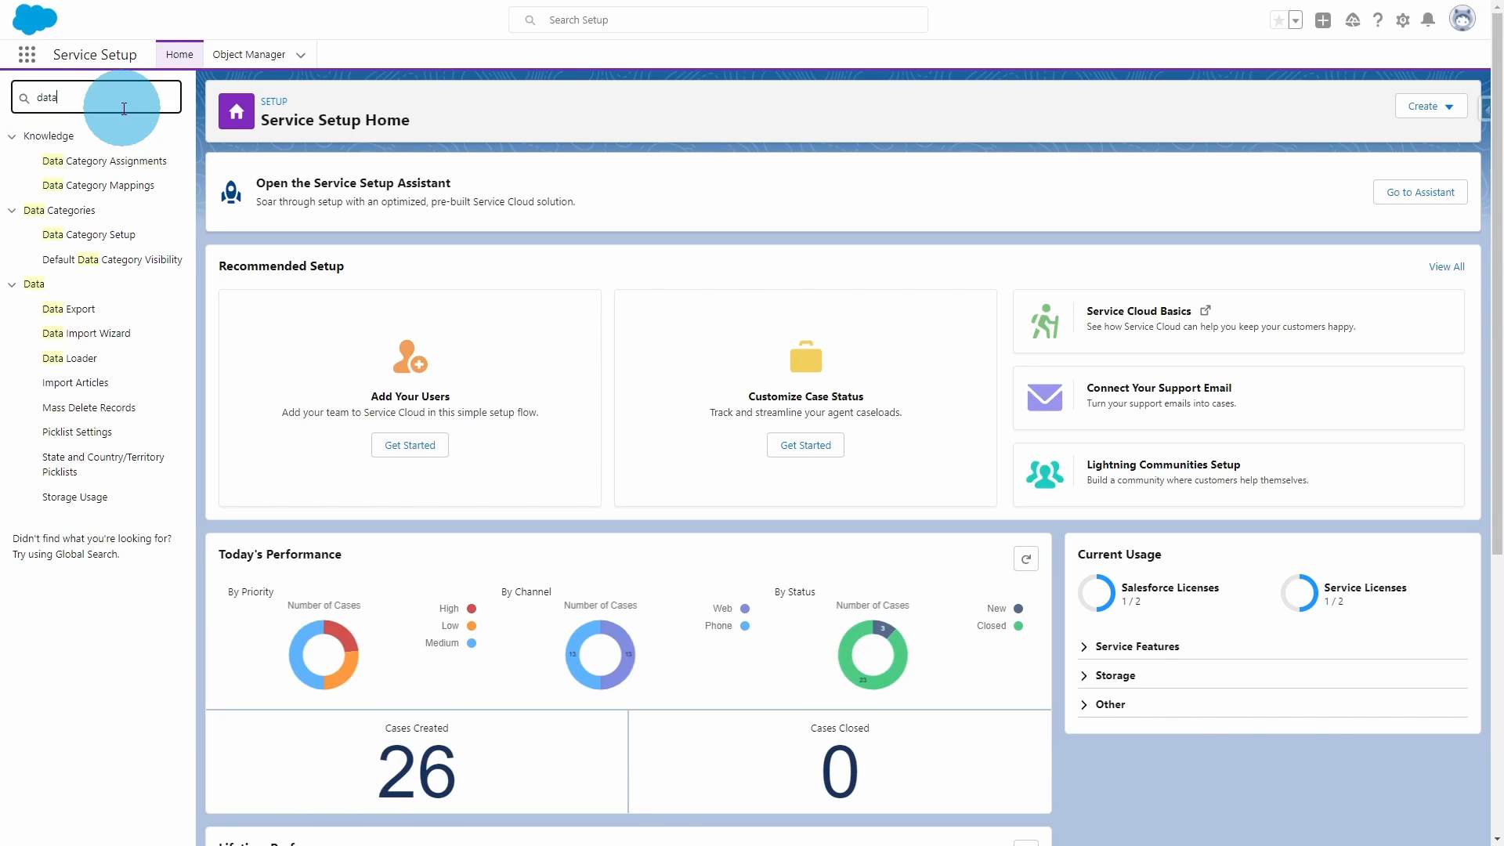
{"action": "type", "text": " category"}
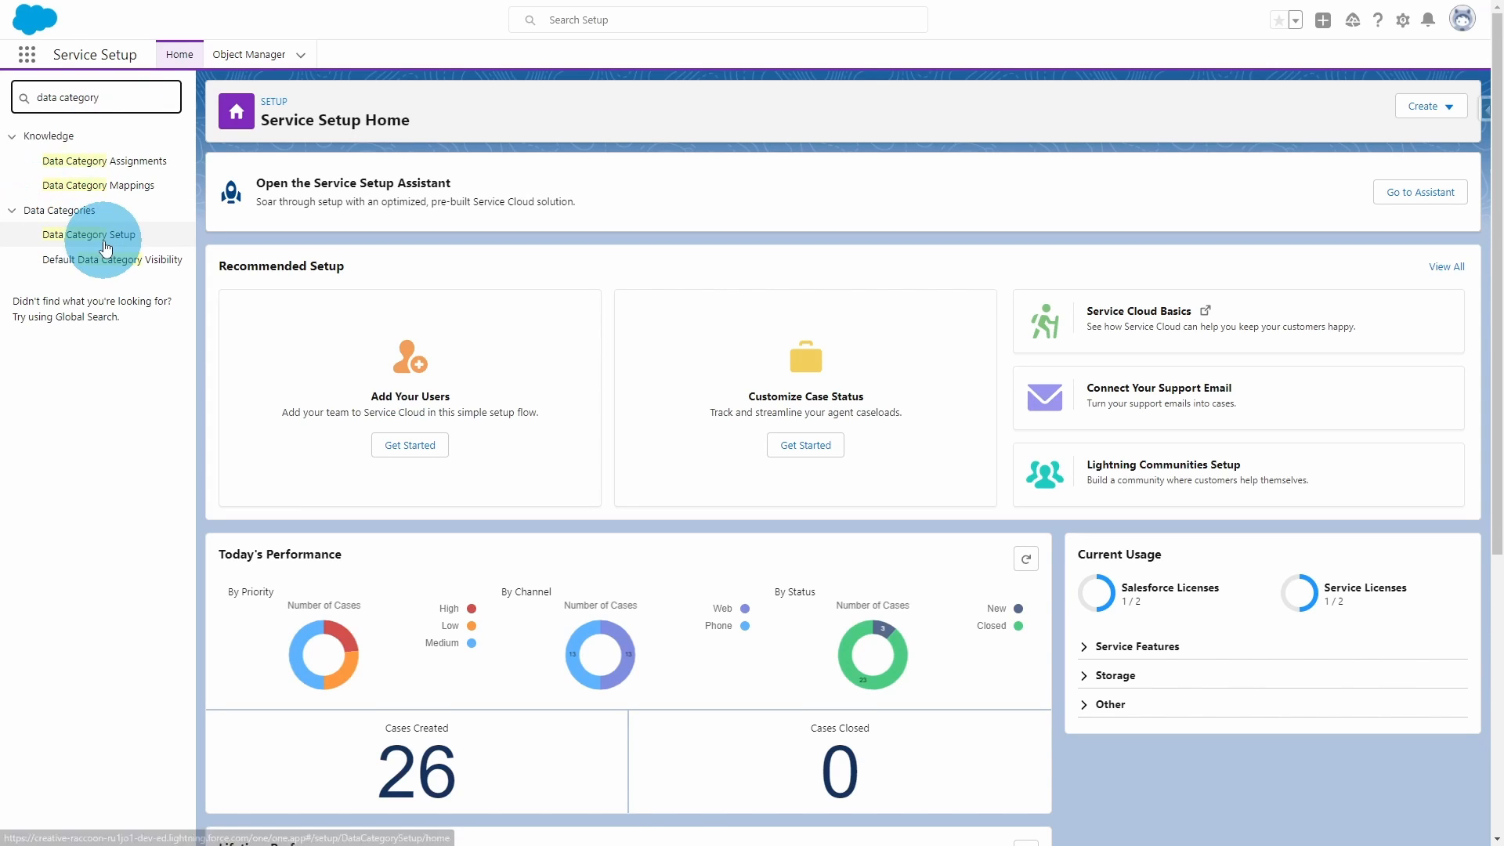
{"action": "left_click", "coordinate": [146, 238]}
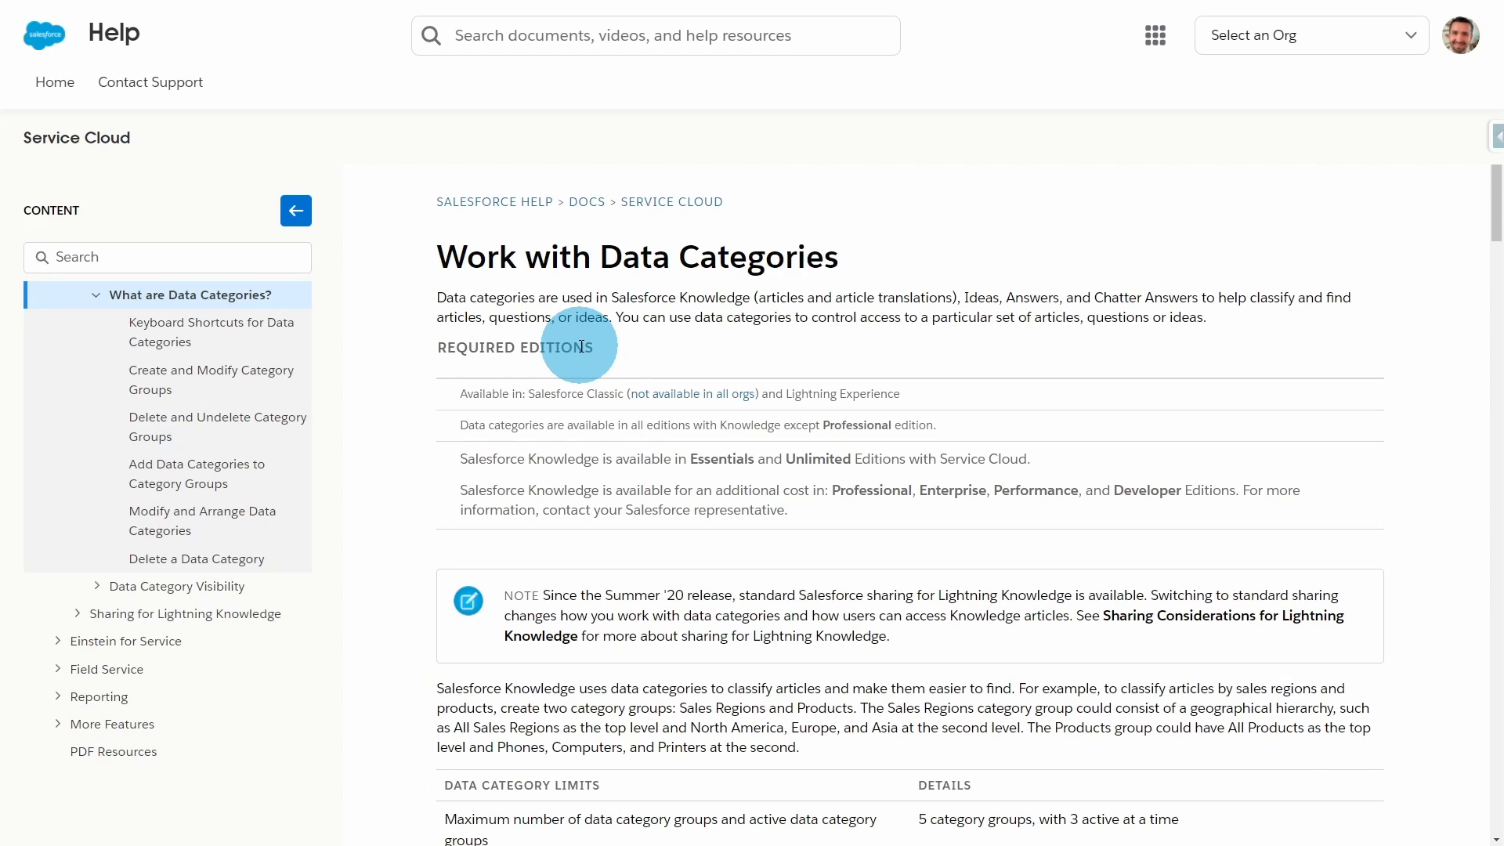
In Salesforce Help, review the data category limits and classification examples, and the Knowledge Data Categories Best Practices article
{"action": "scroll", "coordinate": [581, 346], "scroll_direction": "down", "scroll_amount": 5}
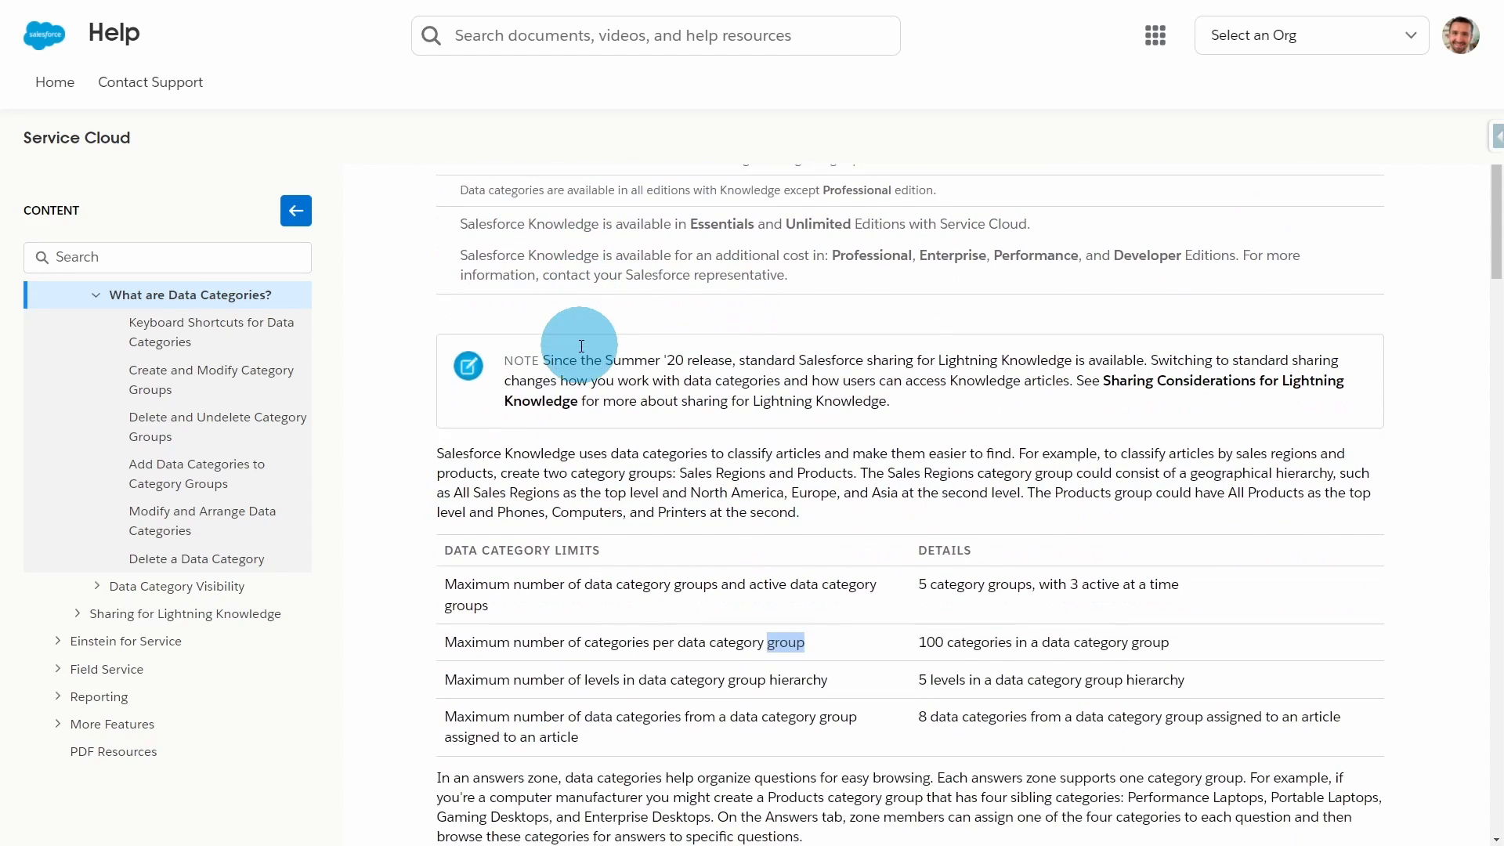
{"action": "left_click", "coordinate": [900, 443]}
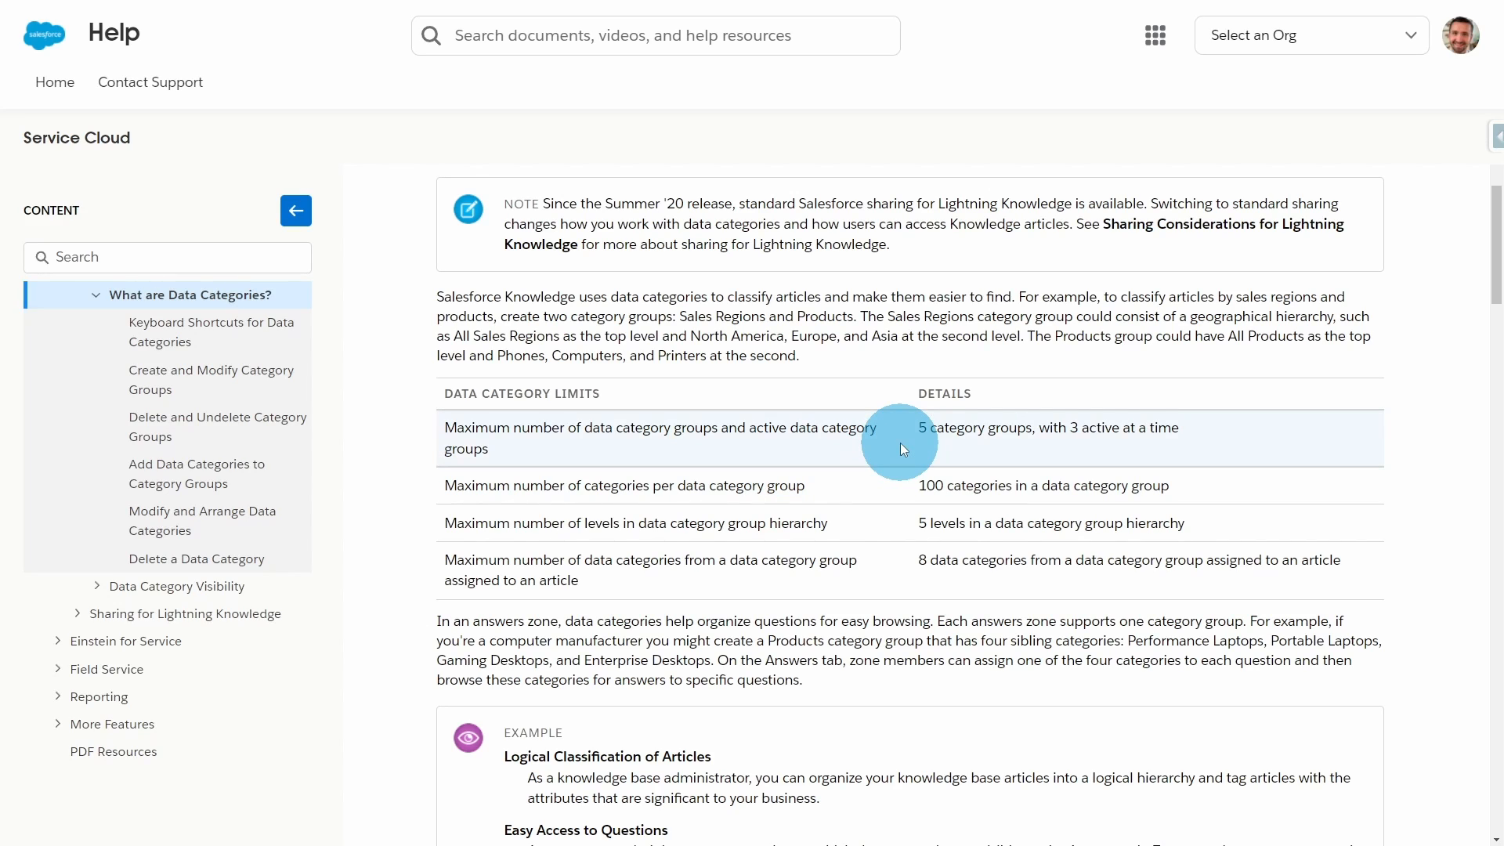
{"action": "left_click_drag", "start_coordinate": [910, 421], "coordinate": [1171, 438]}
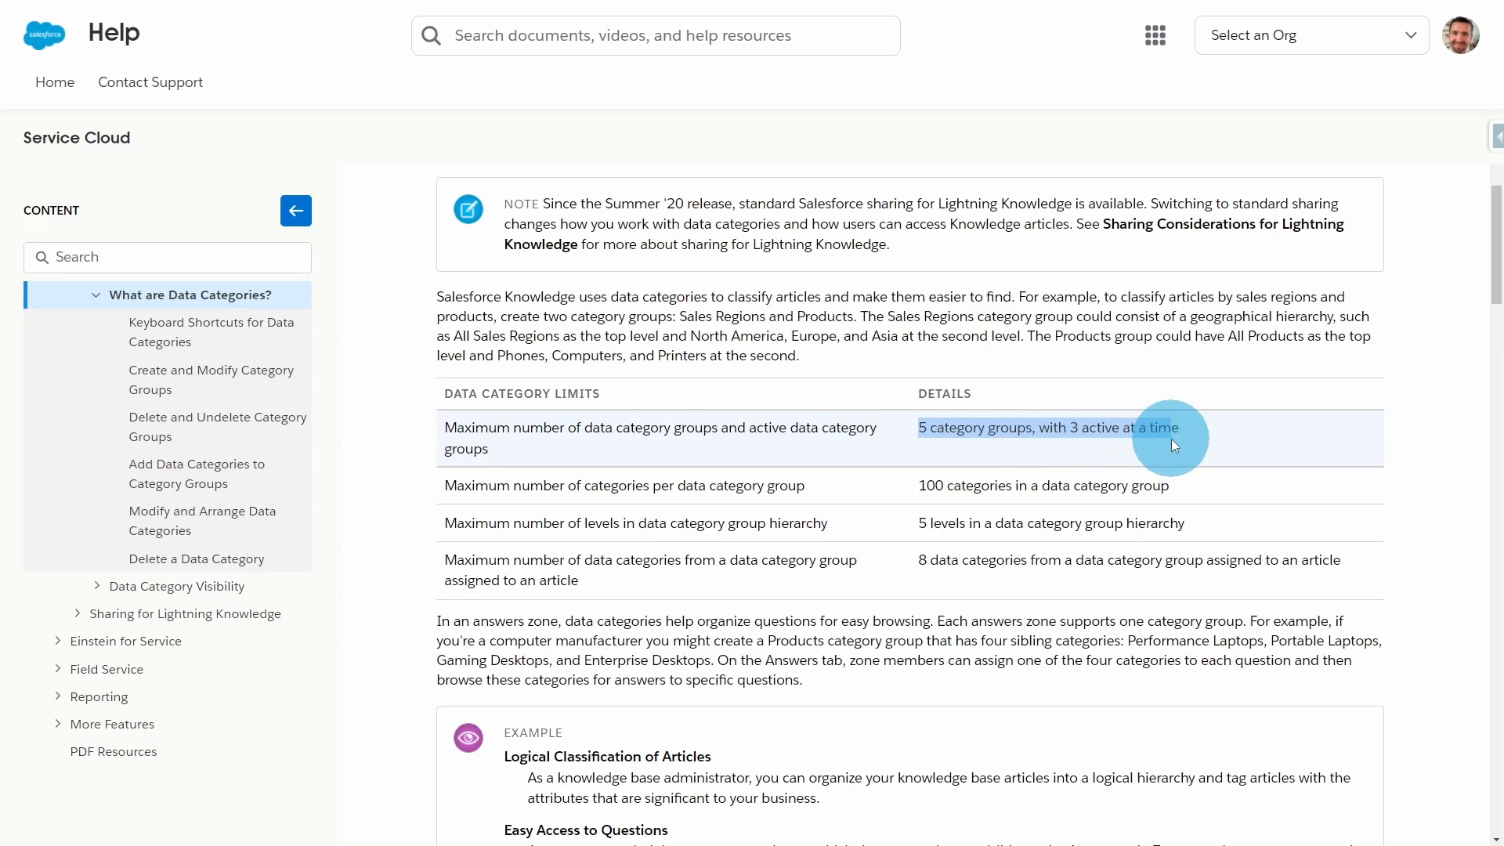
{"action": "left_click", "coordinate": [1253, 435]}
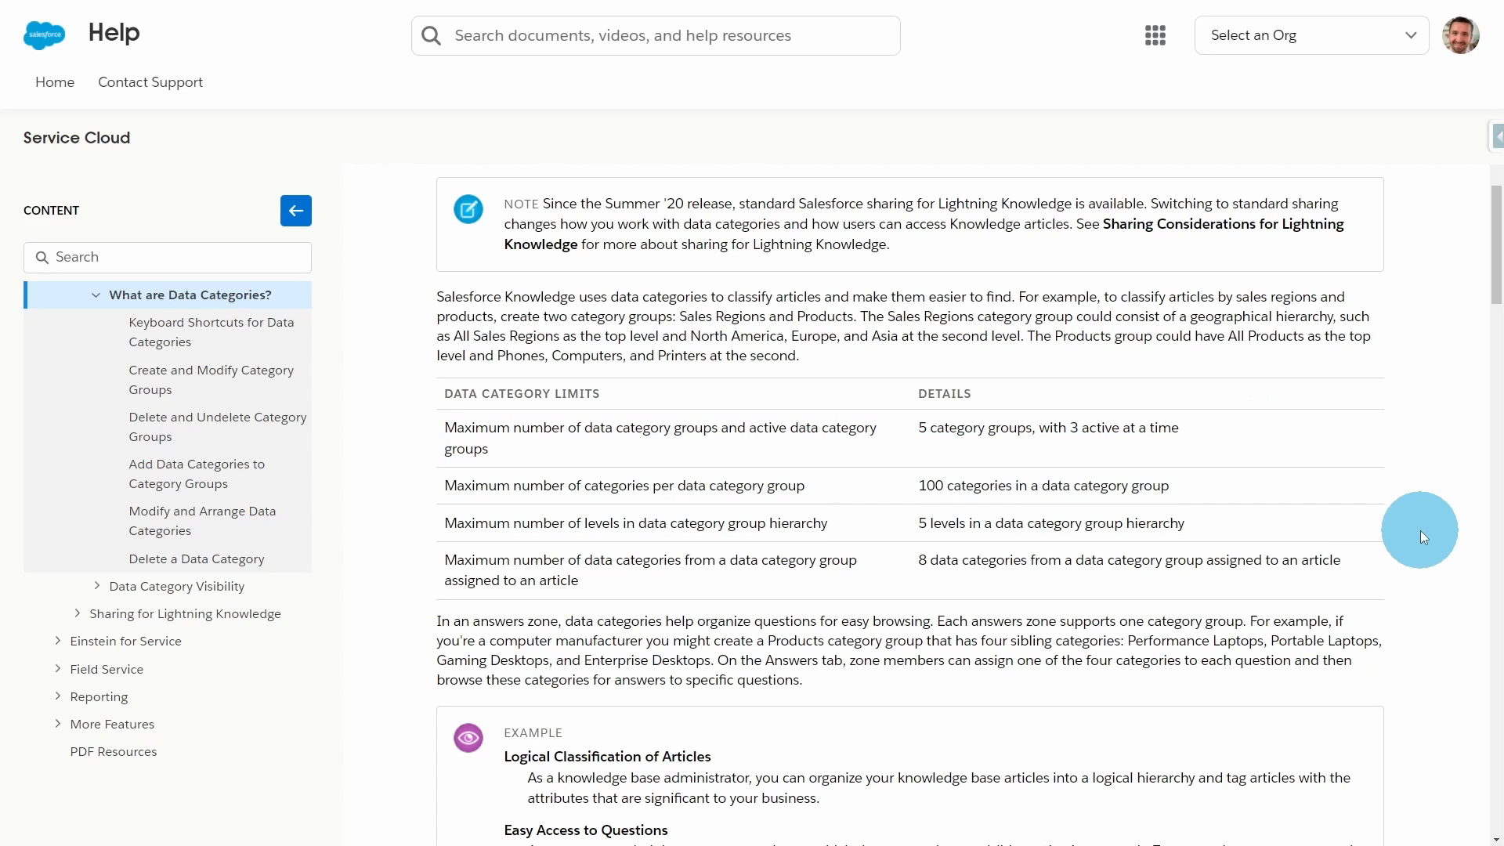
{"action": "scroll", "coordinate": [1420, 529], "scroll_direction": "down", "scroll_amount": 3}
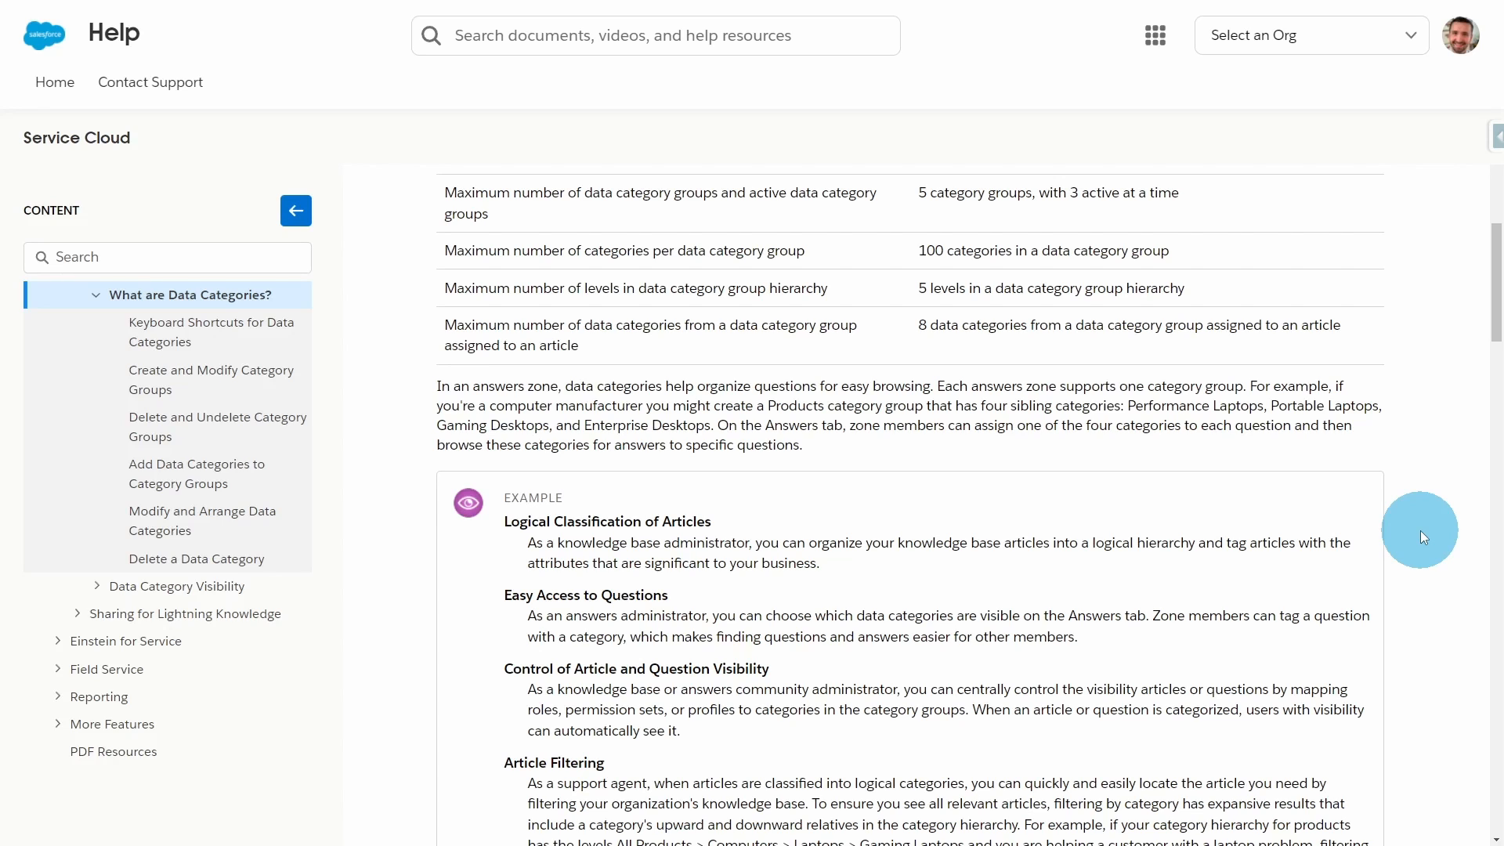
{"action": "scroll", "coordinate": [1420, 529], "scroll_direction": "down", "scroll_amount": 4}
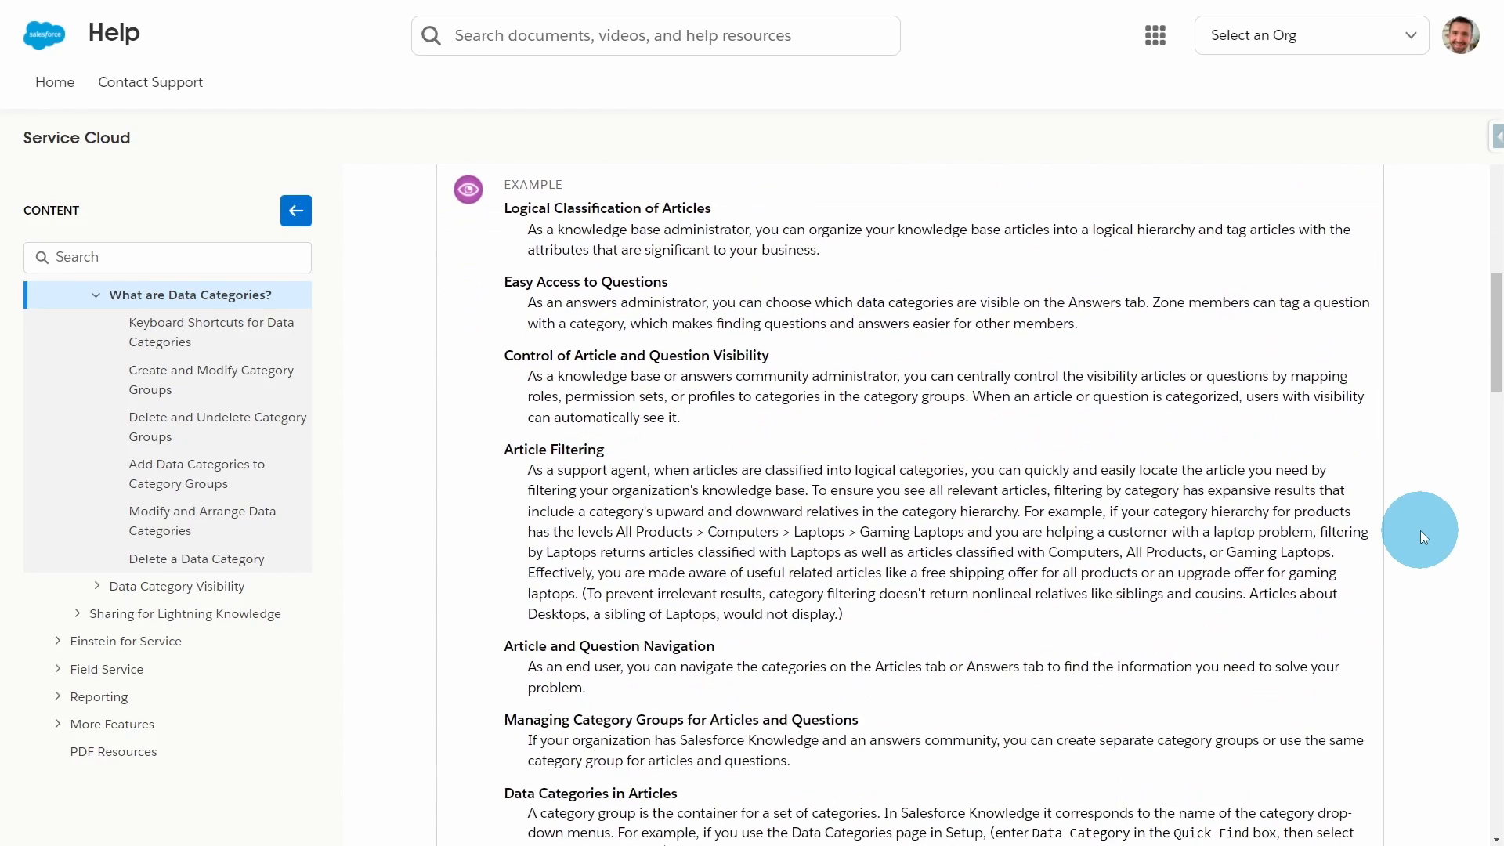
{"action": "scroll", "coordinate": [1421, 529], "scroll_direction": "down", "scroll_amount": 2}
{"action": "scroll", "coordinate": [1421, 530], "scroll_direction": "down", "scroll_amount": 1}
{"action": "scroll", "coordinate": [1420, 529], "scroll_direction": "down", "scroll_amount": 6}
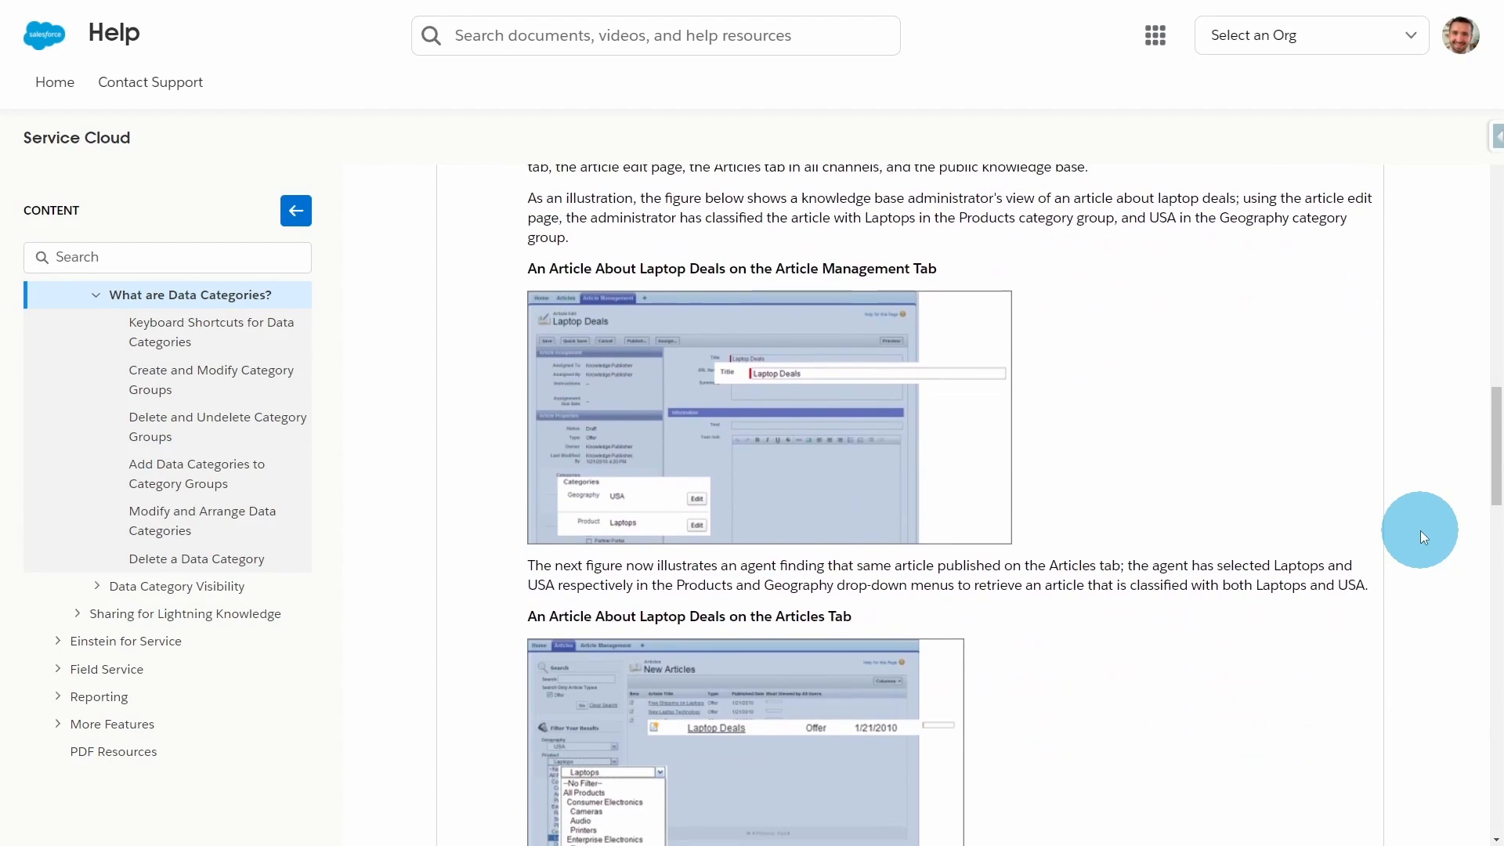
{"action": "scroll", "coordinate": [1420, 530], "scroll_direction": "down", "scroll_amount": 2}
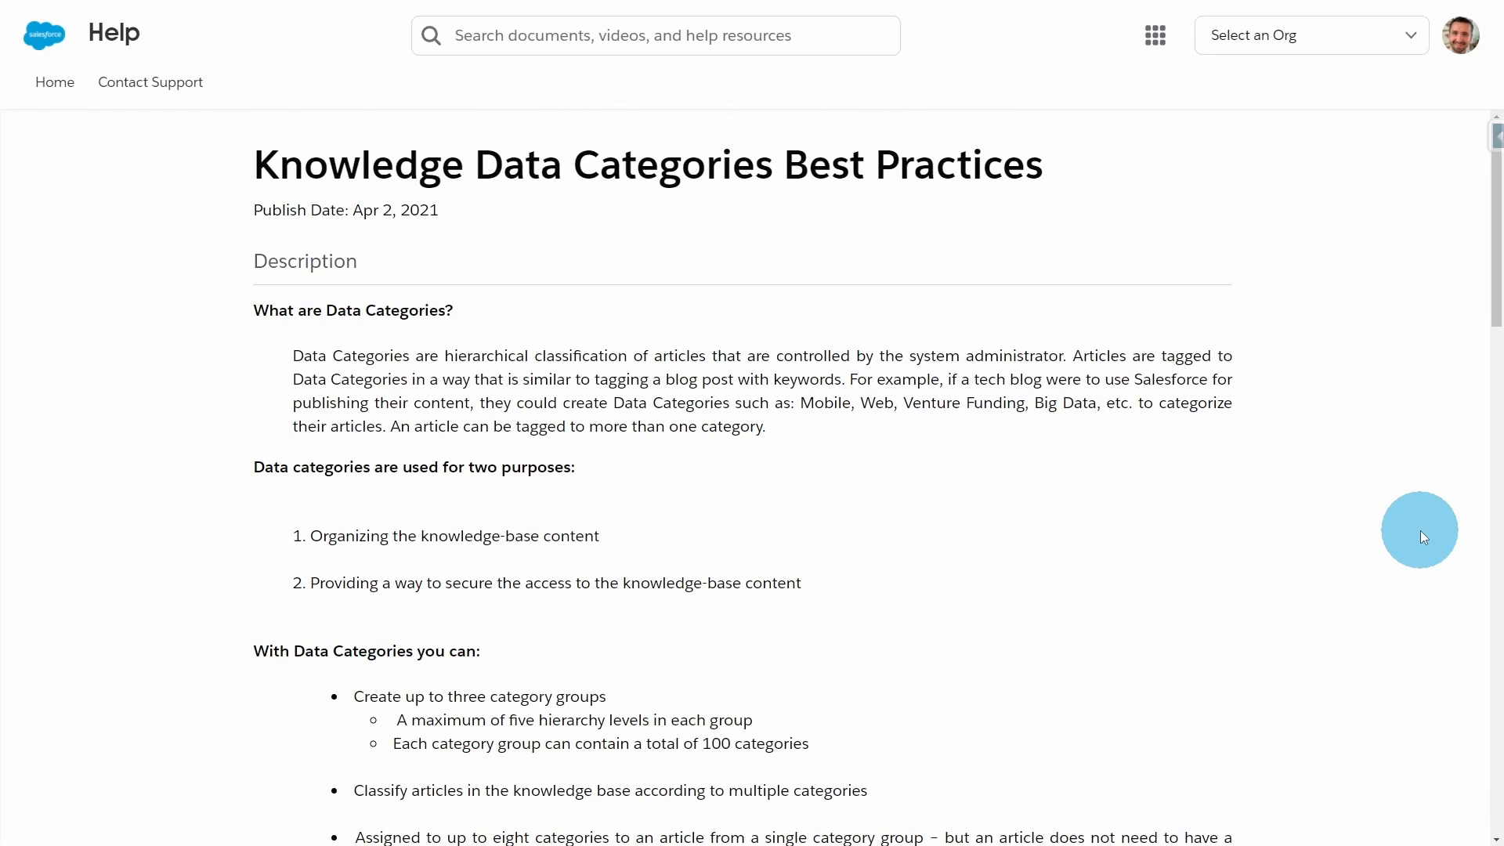
{"action": "scroll", "coordinate": [818, 368], "scroll_direction": "down", "scroll_amount": 1}
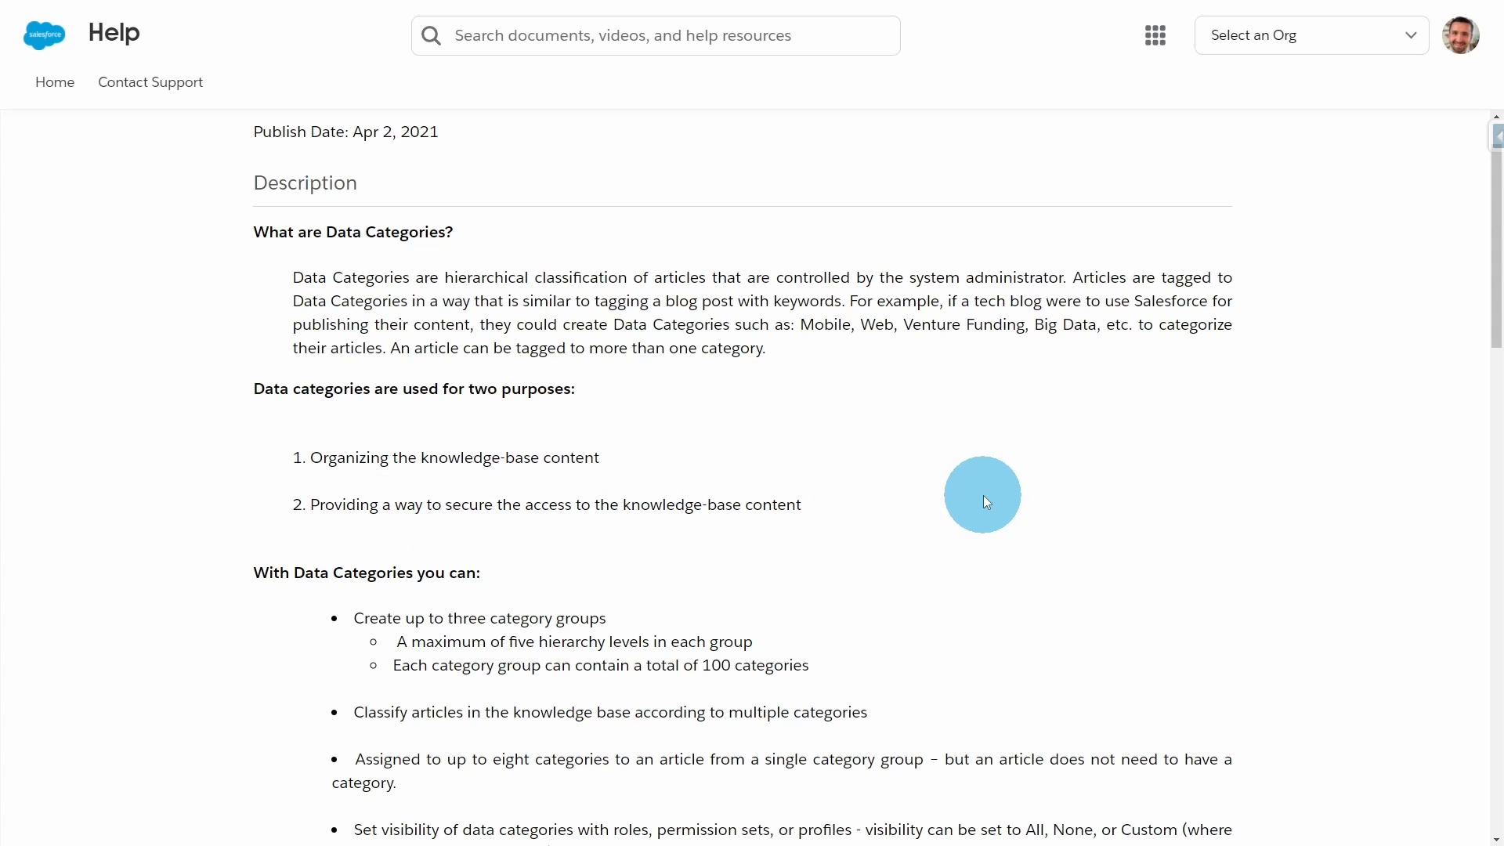
Return to Service Setup, search for "knowledge settings", and open Knowledge Settings
{"action": "key", "text": "ctrl+Tab"}
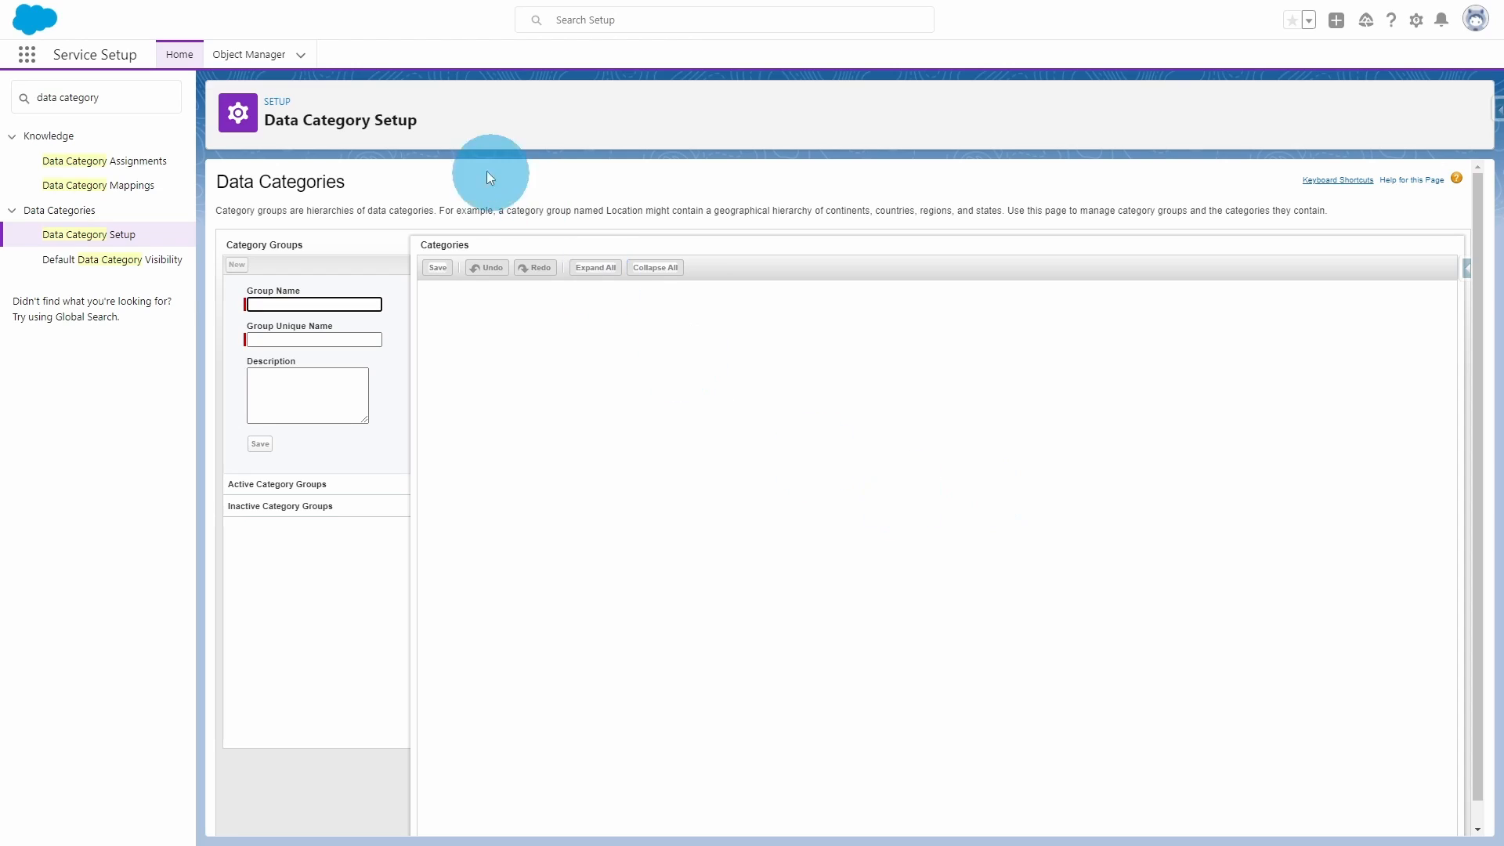
{"action": "left_click", "coordinate": [120, 100]}
{"action": "key", "text": "BackSpace"}
{"action": "key", "text": "BackSpace"}
{"action": "key", "text": "BackSpace"}
{"action": "key", "text": "BackSpace"}
{"action": "key", "text": "BackSpace"}
{"action": "key", "text": "BackSpace"}
{"action": "key", "text": "BackSpace"}
{"action": "key", "text": "BackSpace"}
{"action": "key", "text": "BackSpace"}
{"action": "key", "text": "BackSpace"}
{"action": "key", "text": "BackSpace"}
{"action": "key", "text": "BackSpace"}
{"action": "key", "text": "BackSpace"}
{"action": "type", "text": "knowledge"}
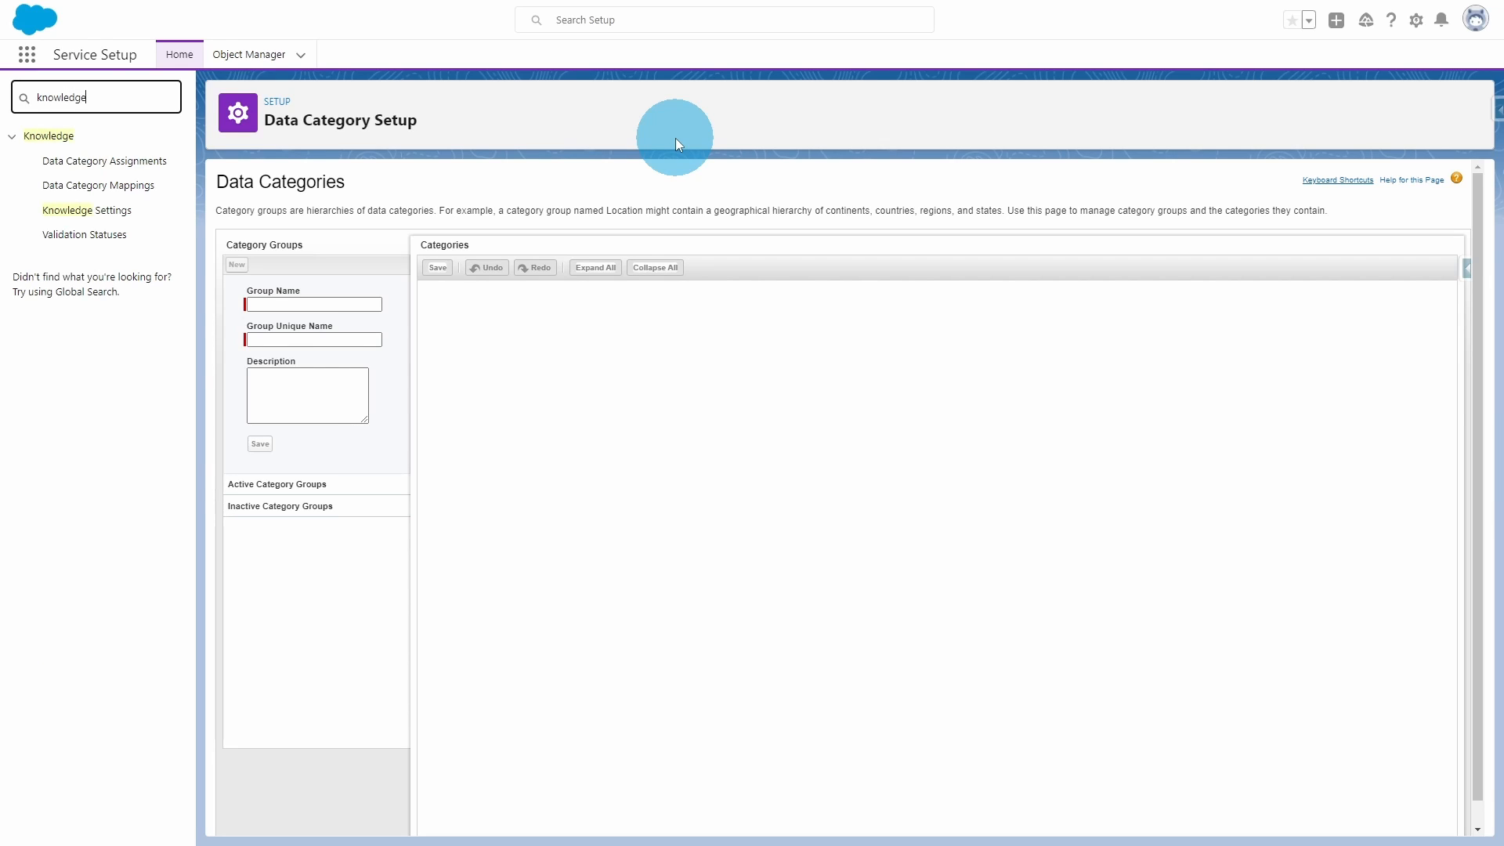
{"action": "type", "text": " settings"}
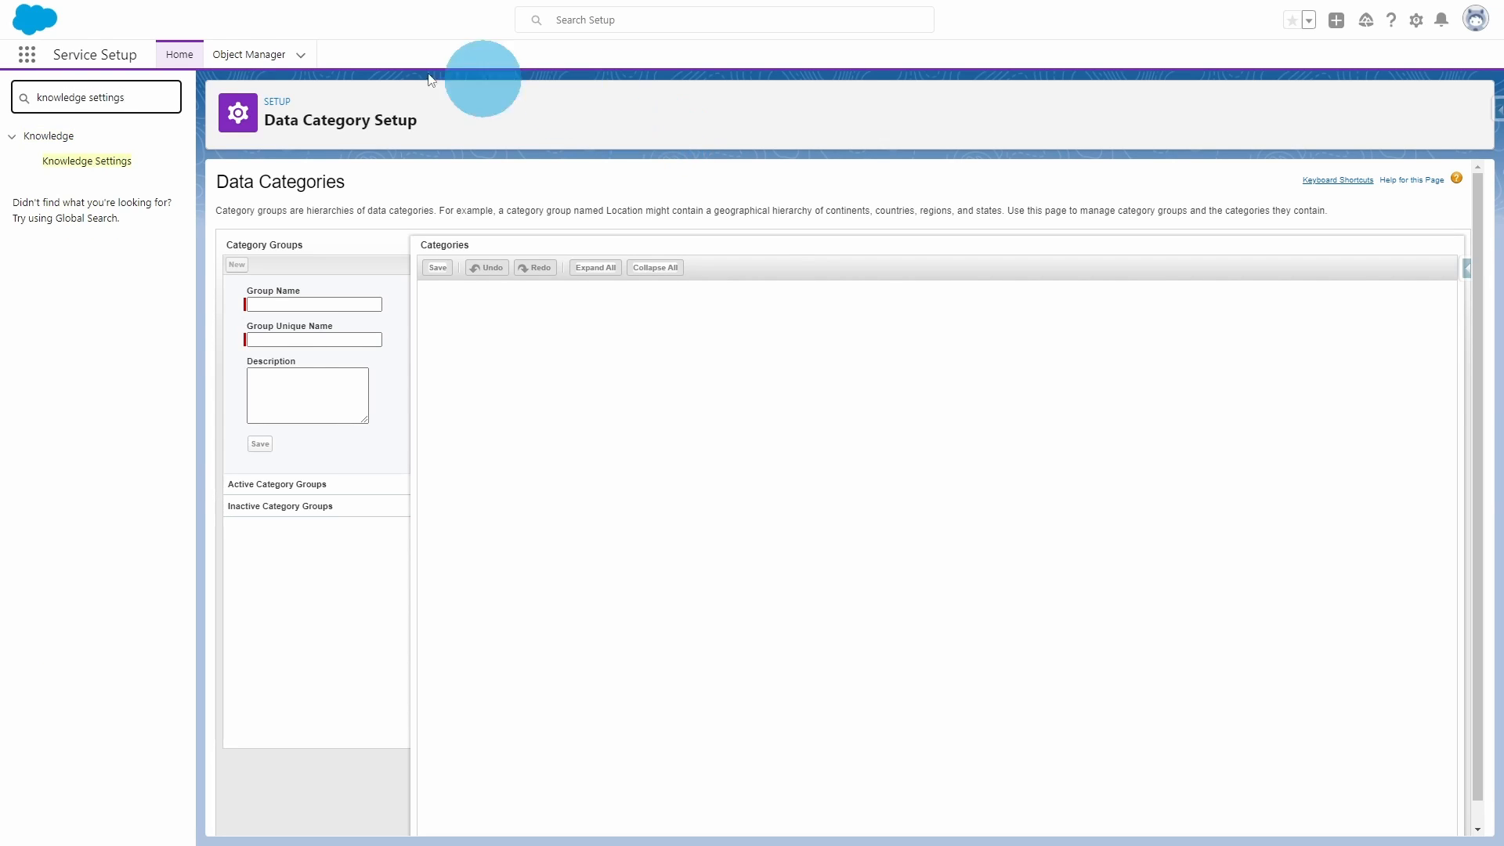
{"action": "left_click", "coordinate": [104, 162]}
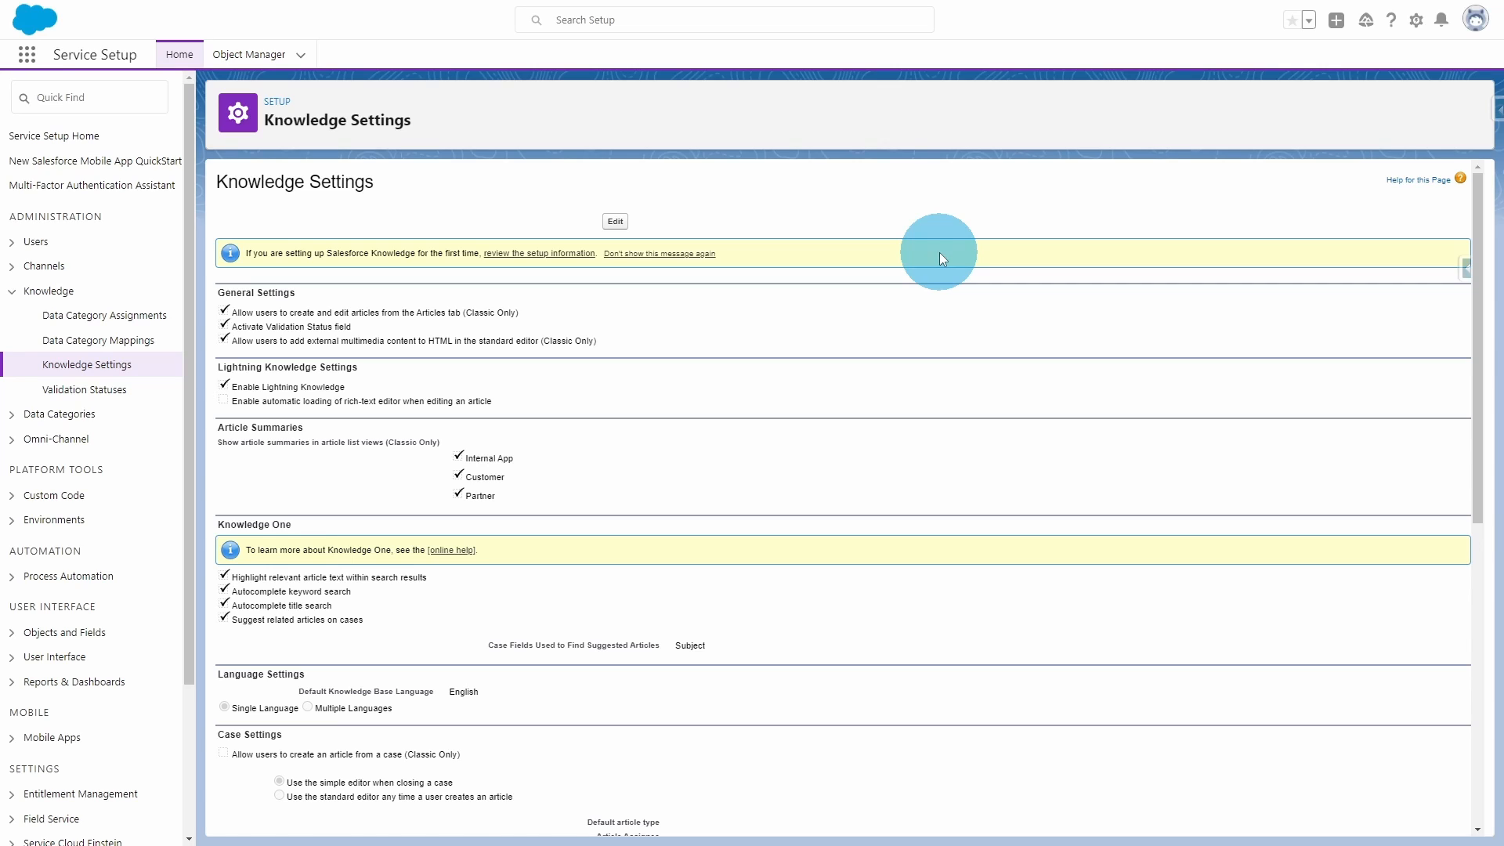
Add Case Type, Case Reason, Case Origin, and Case Number to the case fields used to find suggested articles, and save the settings
{"action": "left_click", "coordinate": [615, 222]}
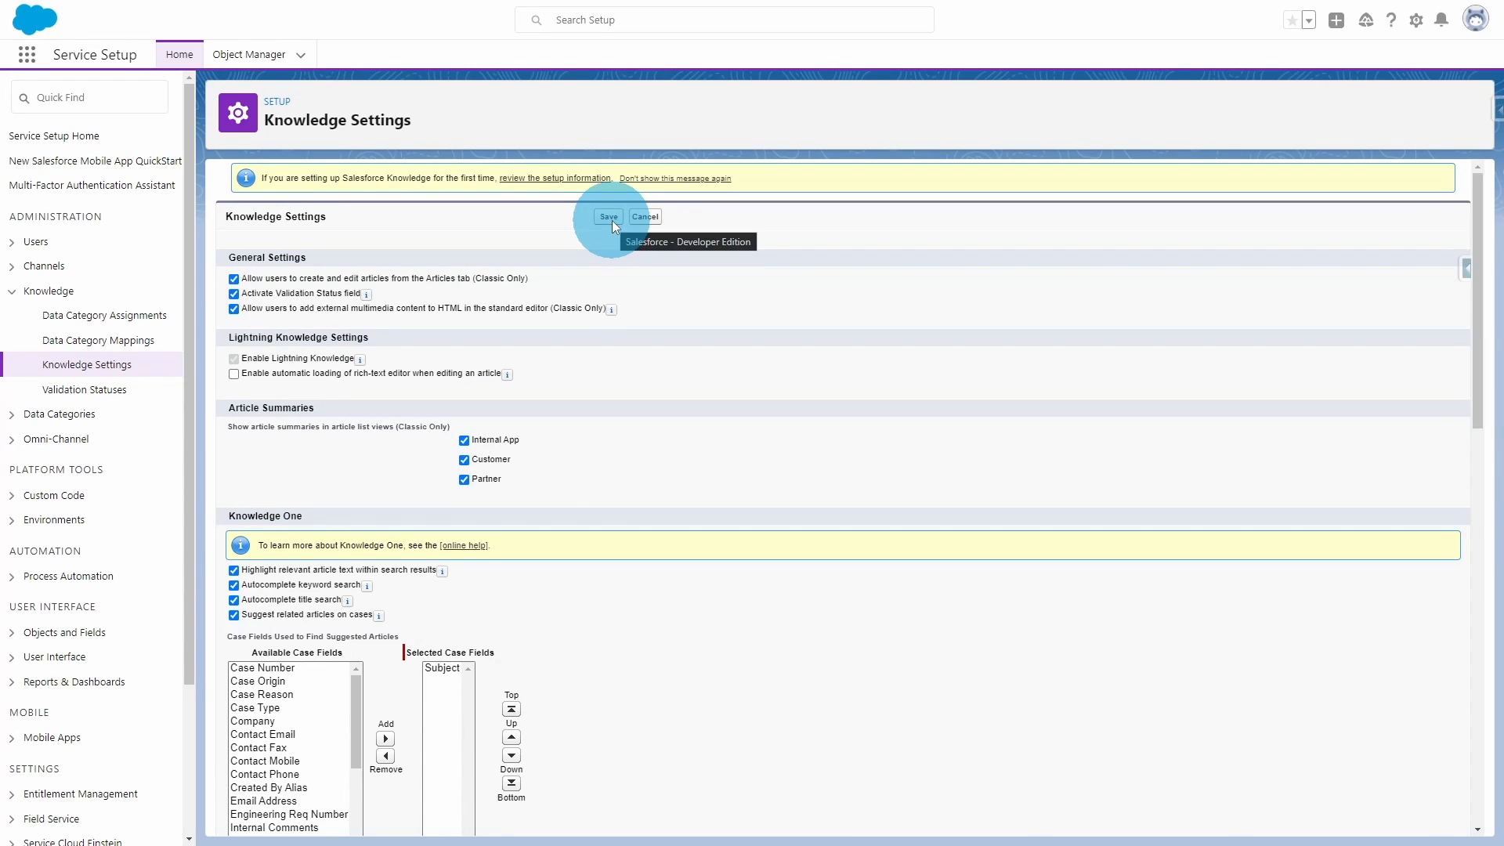
{"action": "scroll", "coordinate": [626, 232], "scroll_direction": "down", "scroll_amount": 2}
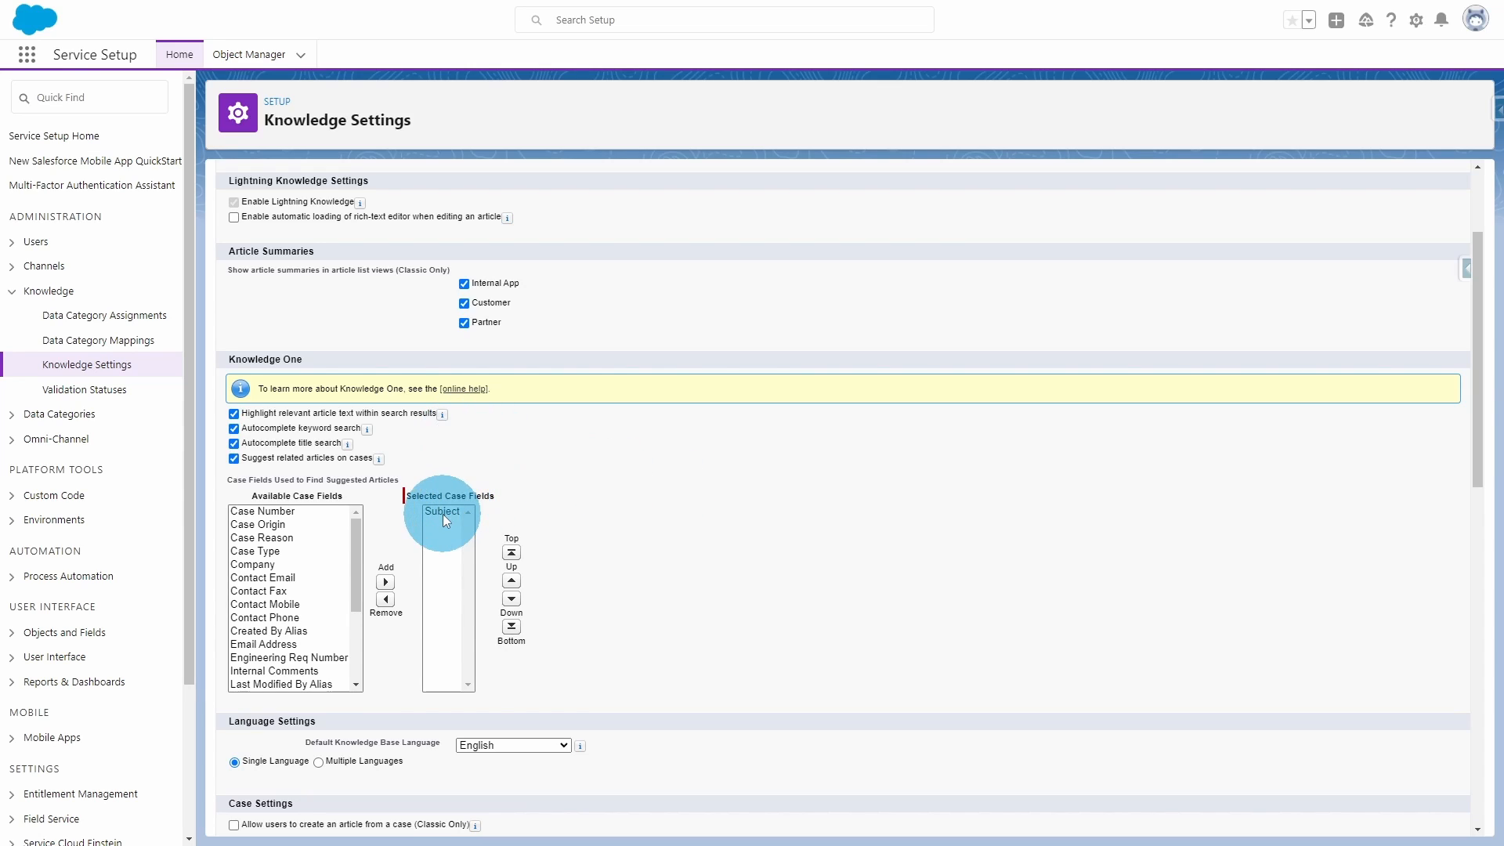
{"action": "left_click", "coordinate": [361, 523]}
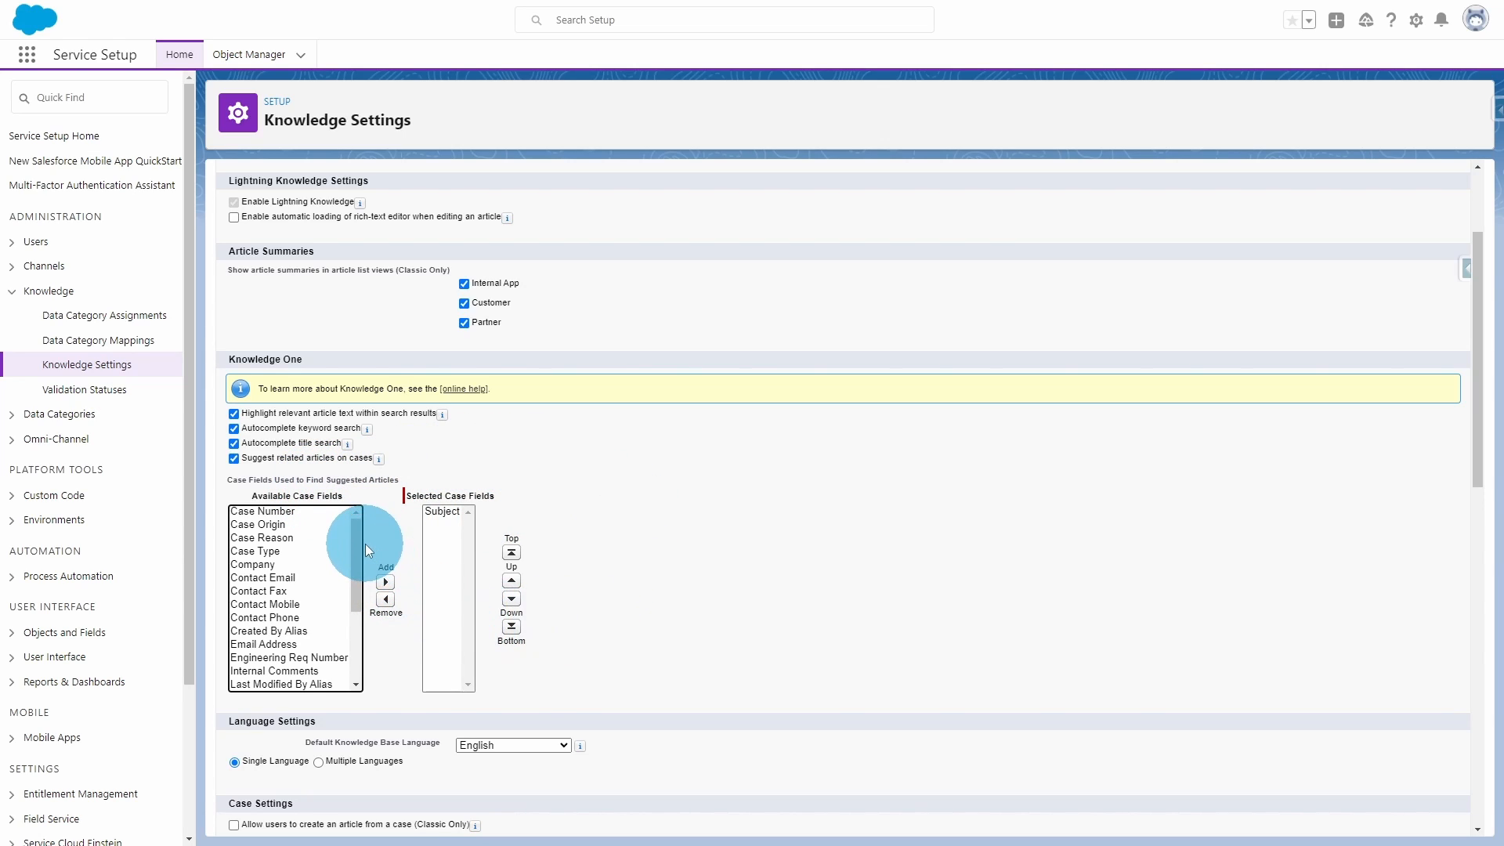
{"action": "left_click_drag", "start_coordinate": [355, 543], "coordinate": [338, 636]}
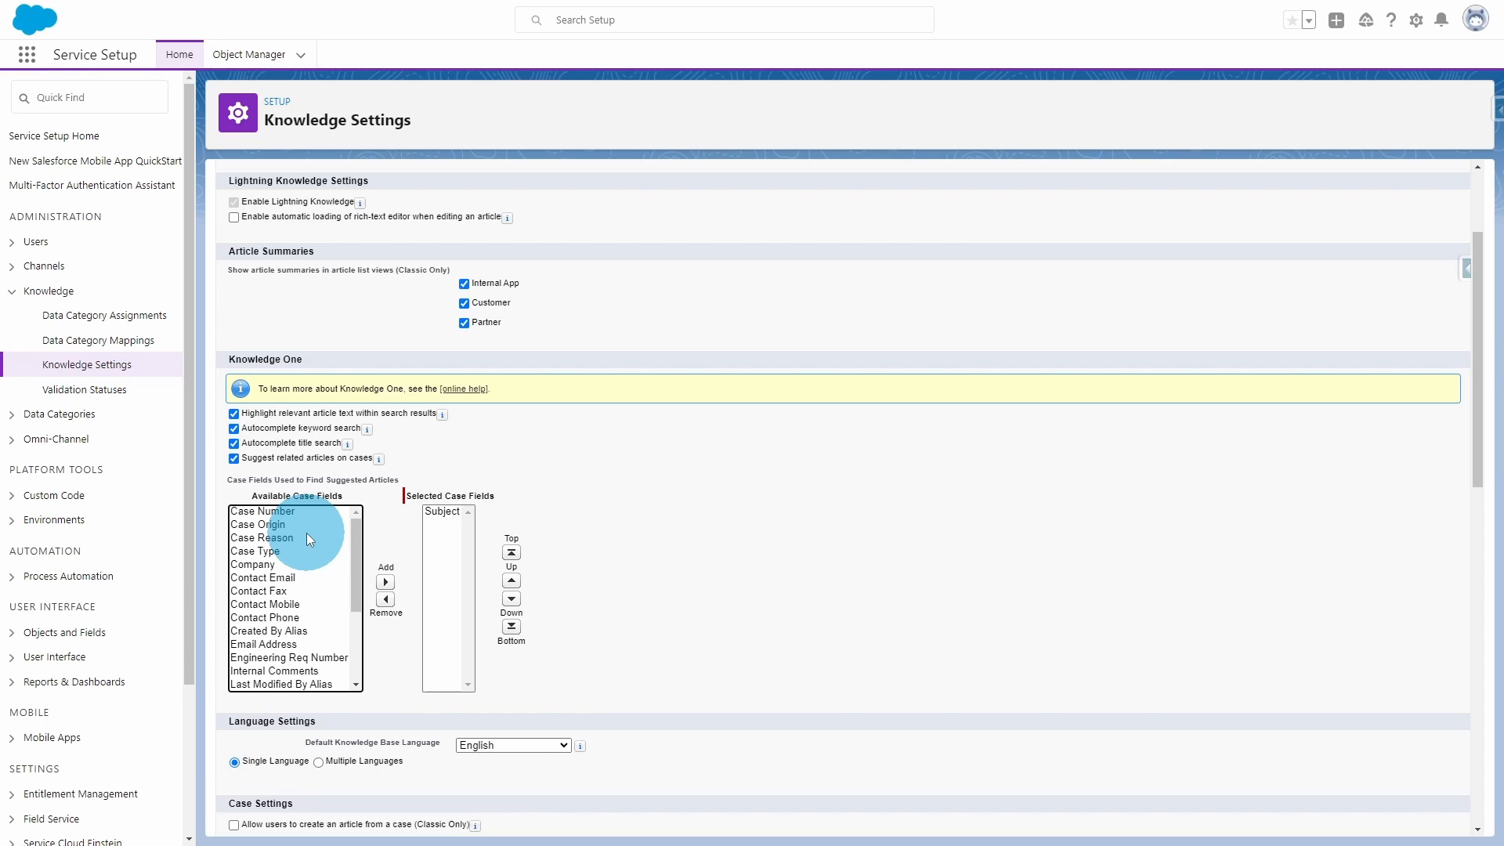
{"action": "left_click", "coordinate": [284, 550]}
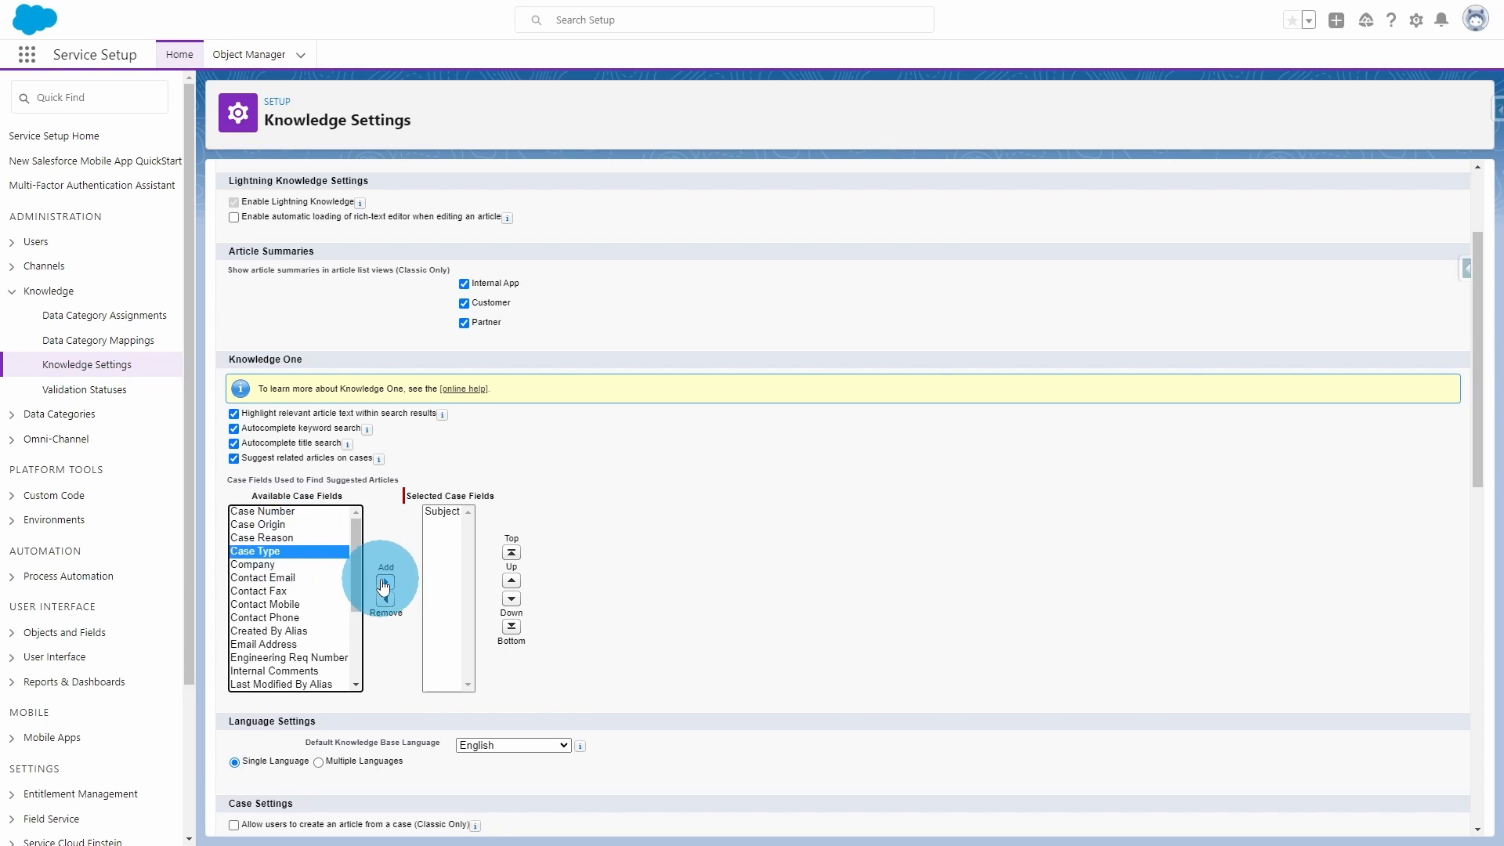
{"action": "left_click", "coordinate": [385, 581]}
{"action": "left_click", "coordinate": [337, 539]}
{"action": "left_click", "coordinate": [386, 581]}
{"action": "left_click", "coordinate": [303, 524]}
{"action": "left_click", "coordinate": [385, 581]}
{"action": "left_click", "coordinate": [290, 513]}
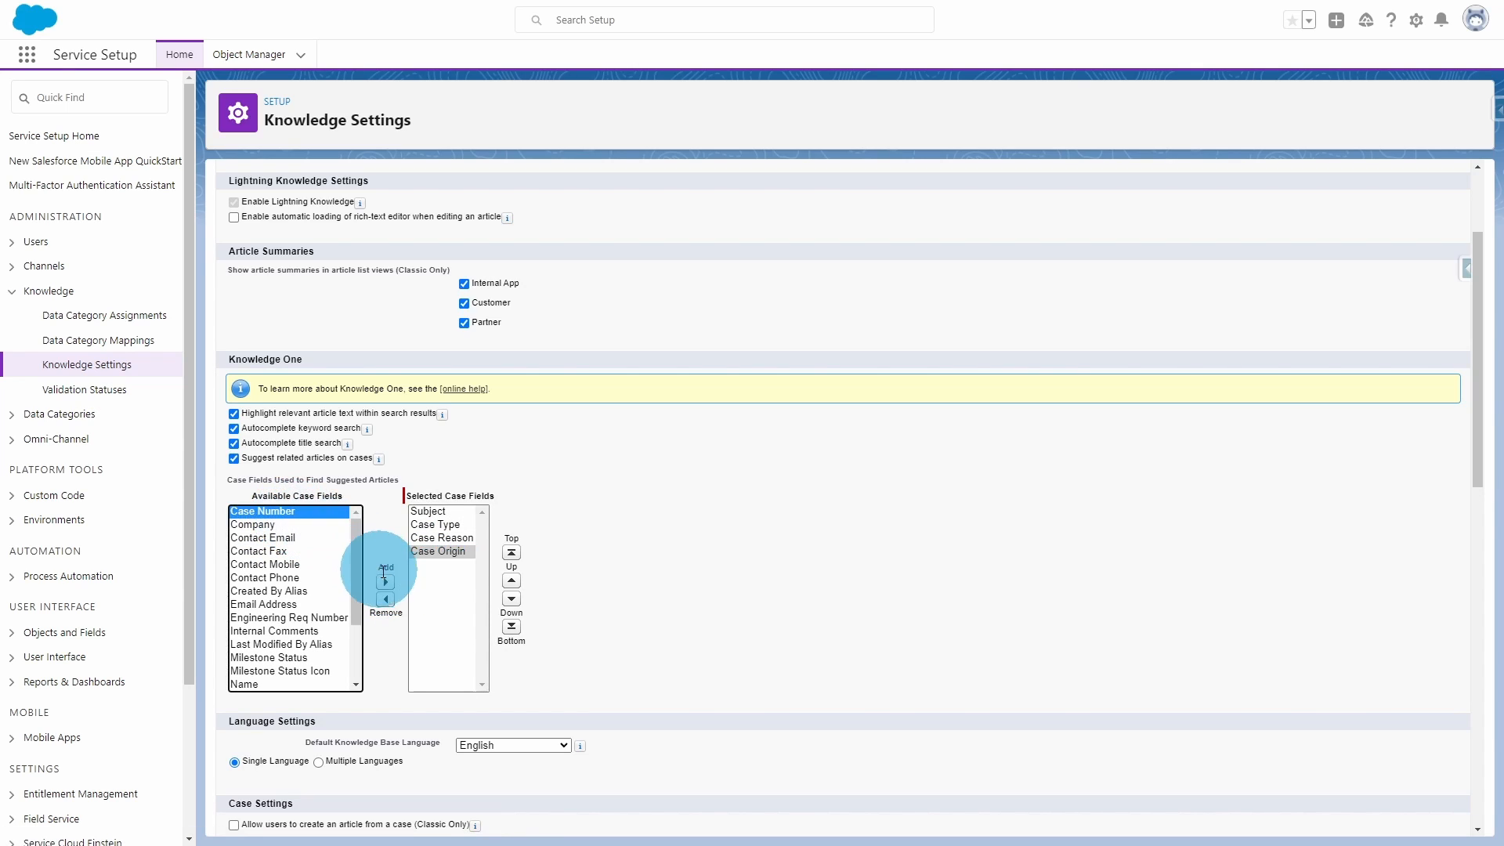
{"action": "left_click", "coordinate": [385, 581]}
{"action": "scroll", "coordinate": [693, 489], "scroll_direction": "up", "scroll_amount": 2}
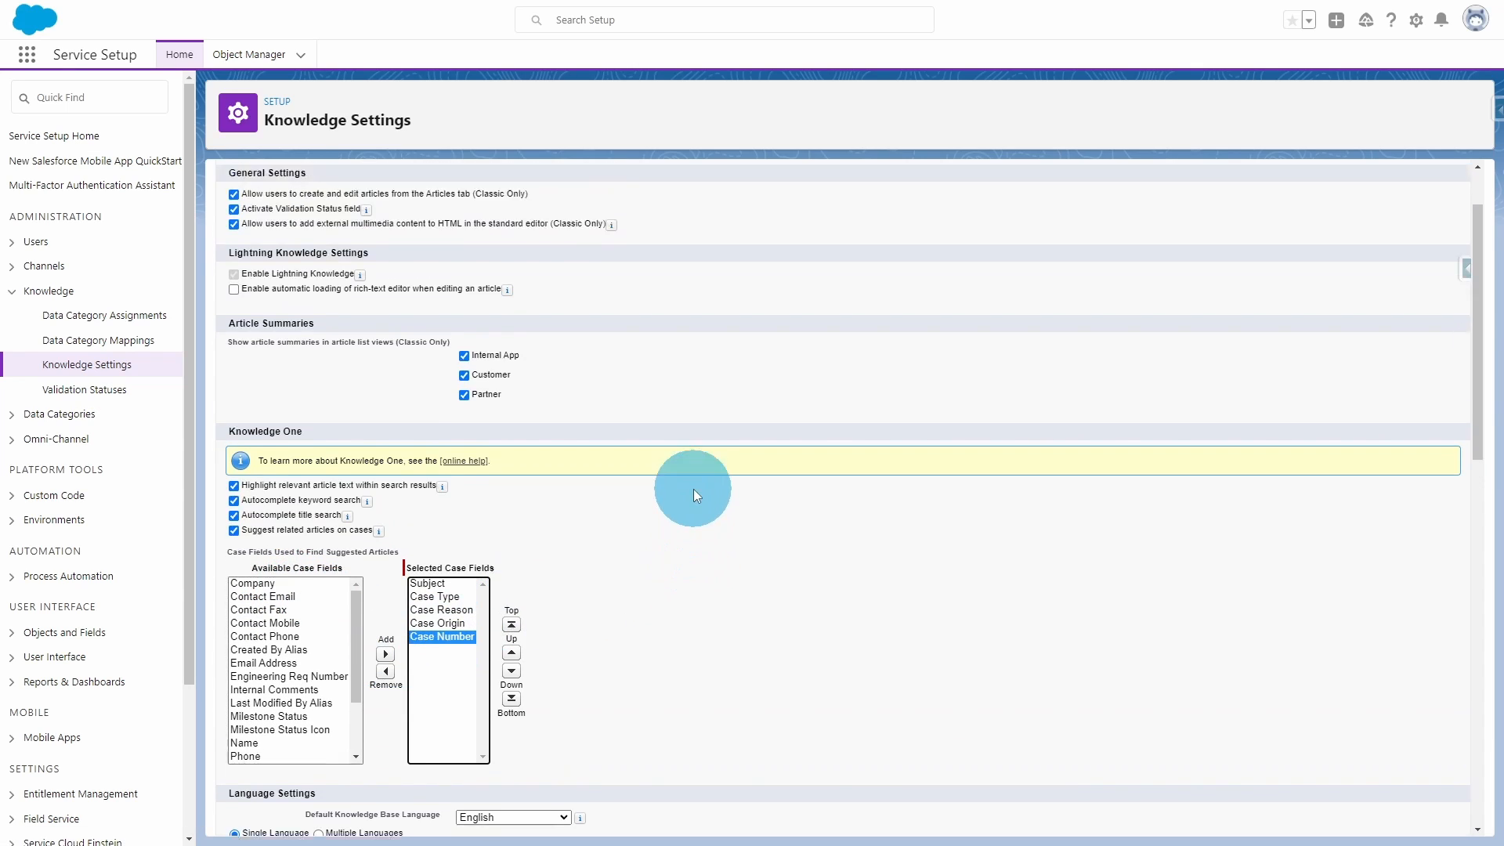
{"action": "left_click", "coordinate": [597, 222]}
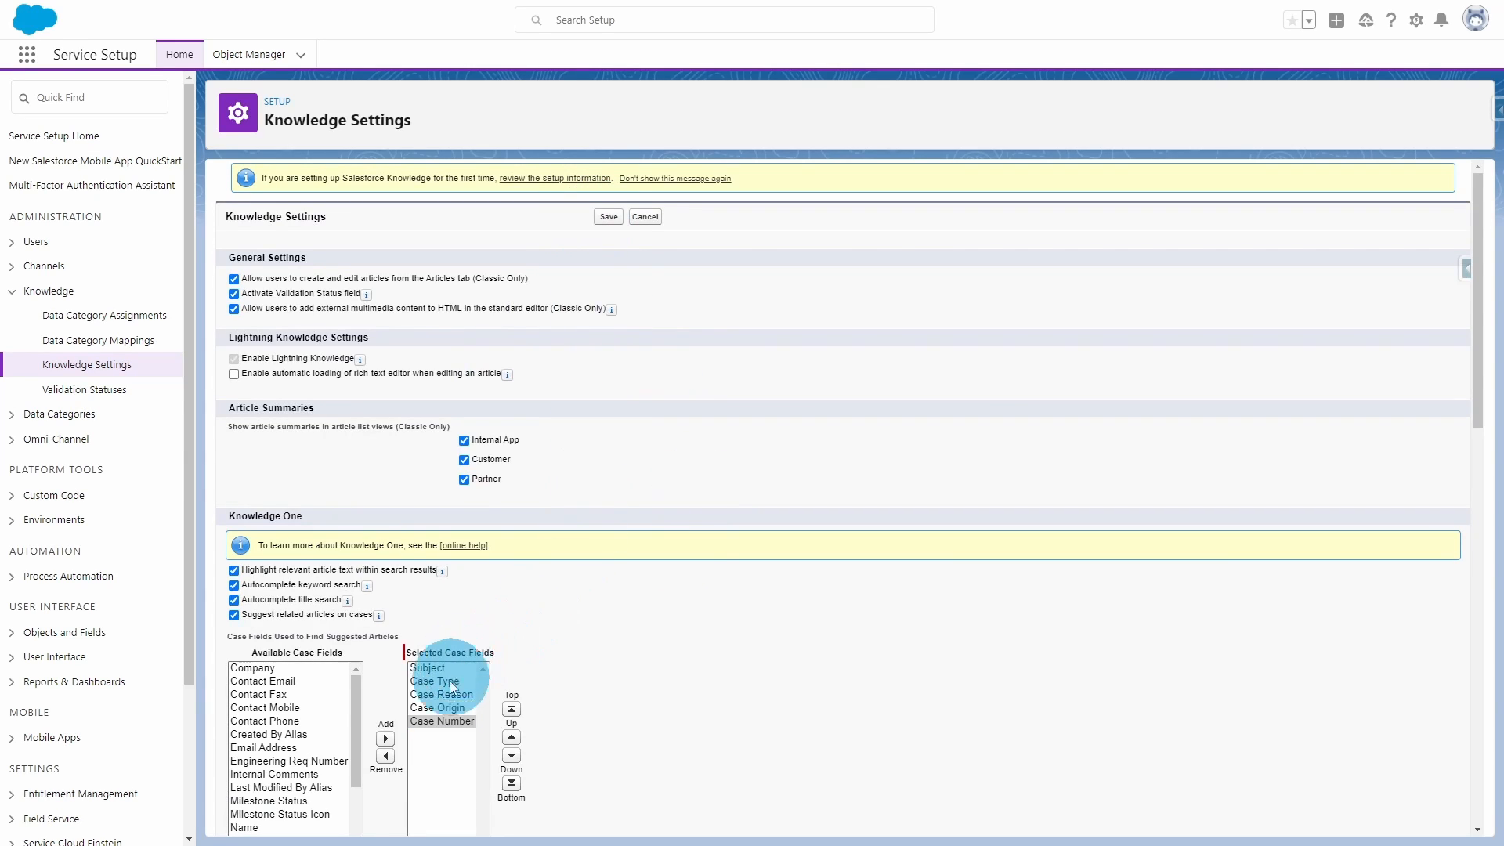
Check the saved Knowledge Settings, and reopen them for editing to examine the Knowledge One options
{"action": "scroll", "coordinate": [913, 561], "scroll_direction": "down", "scroll_amount": 2}
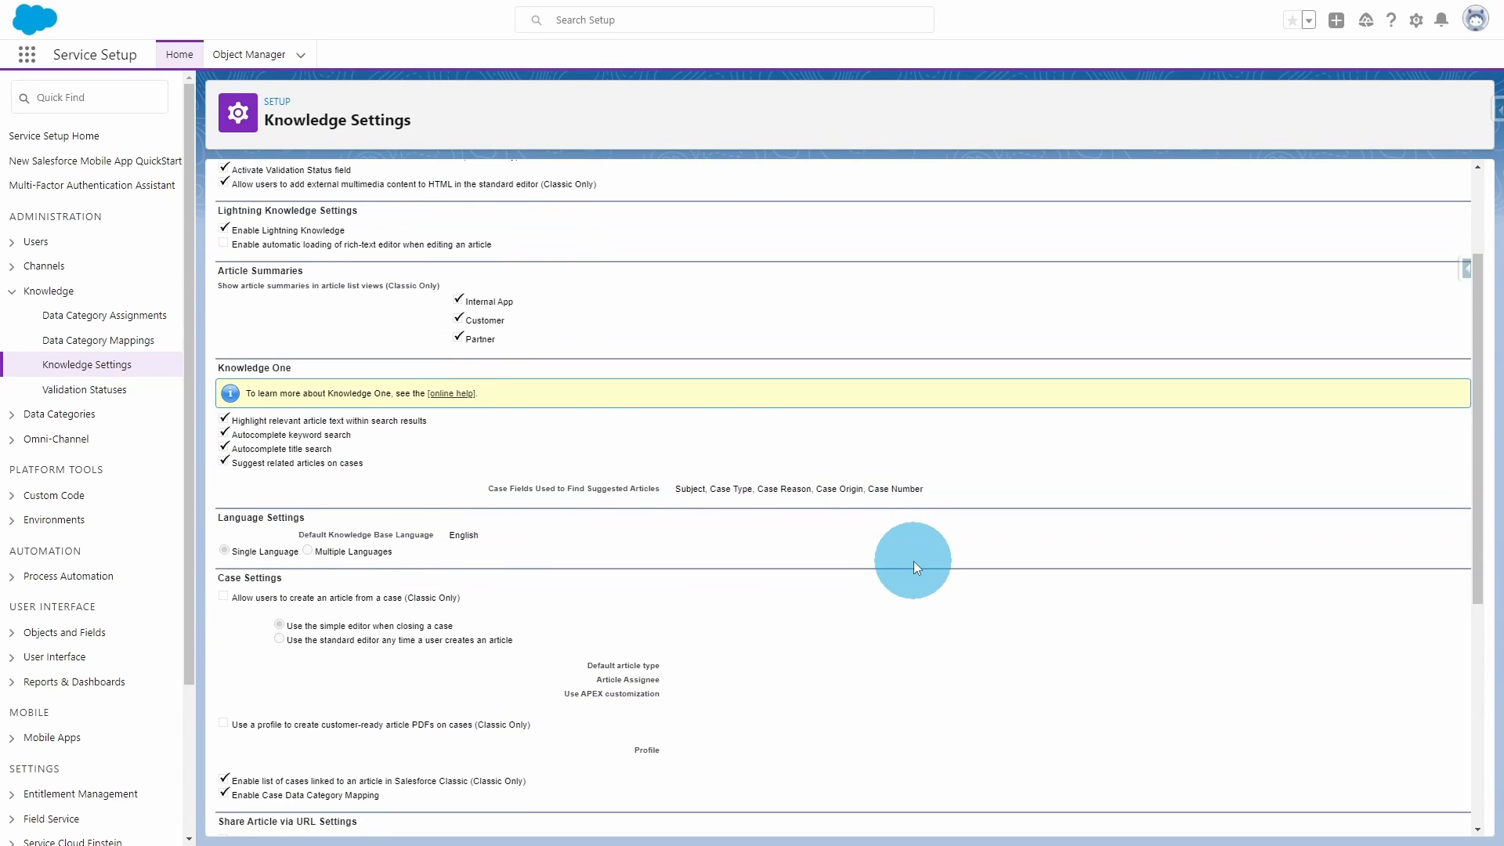
{"action": "scroll", "coordinate": [913, 561], "scroll_direction": "up", "scroll_amount": 2}
{"action": "left_click", "coordinate": [615, 222]}
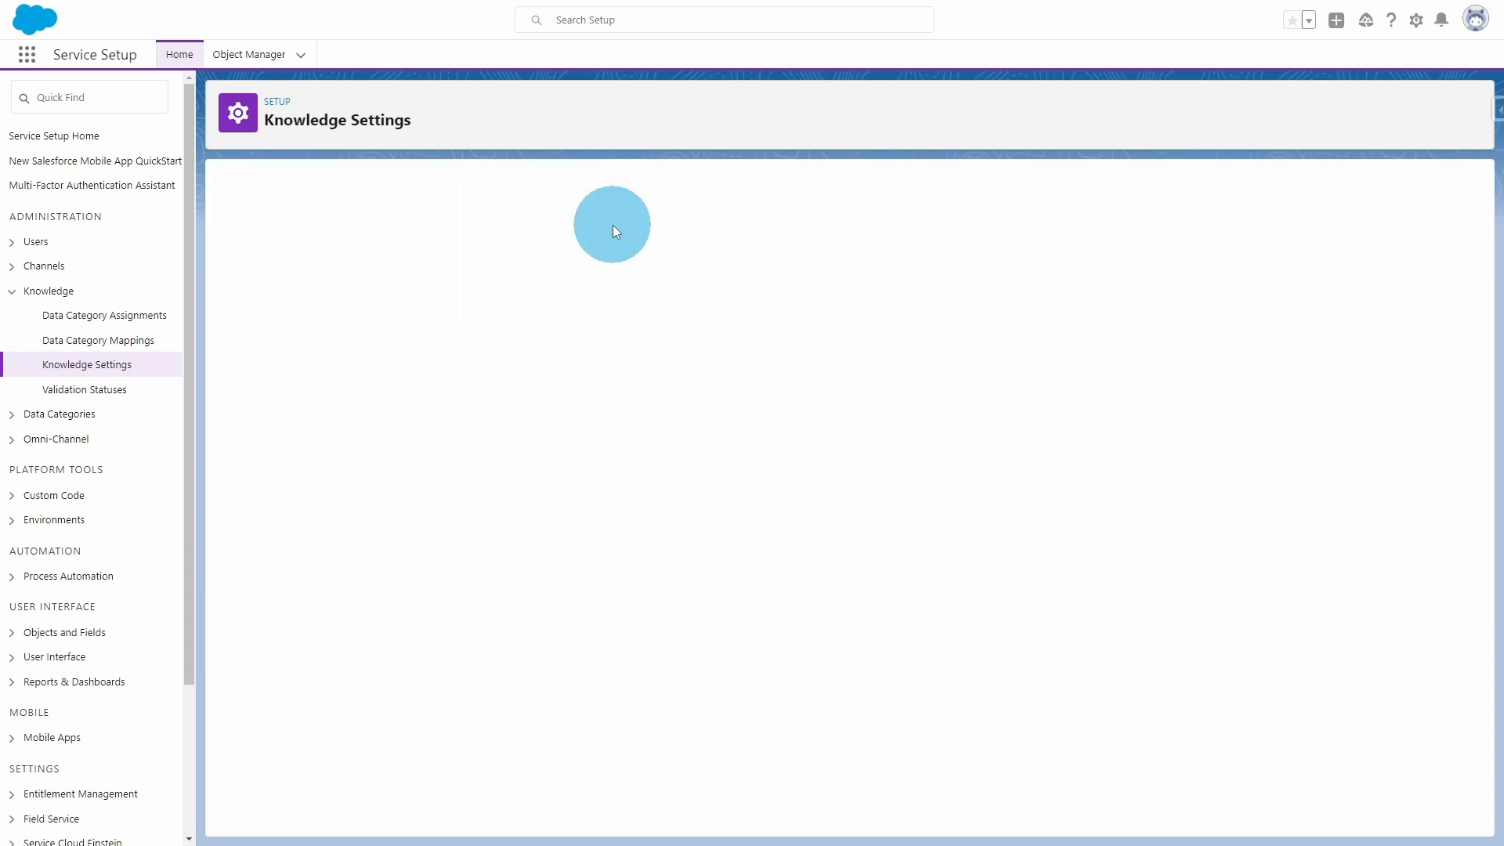
{"action": "scroll", "coordinate": [771, 468], "scroll_direction": "down", "scroll_amount": 1}
{"action": "scroll", "coordinate": [770, 467], "scroll_direction": "down", "scroll_amount": 3}
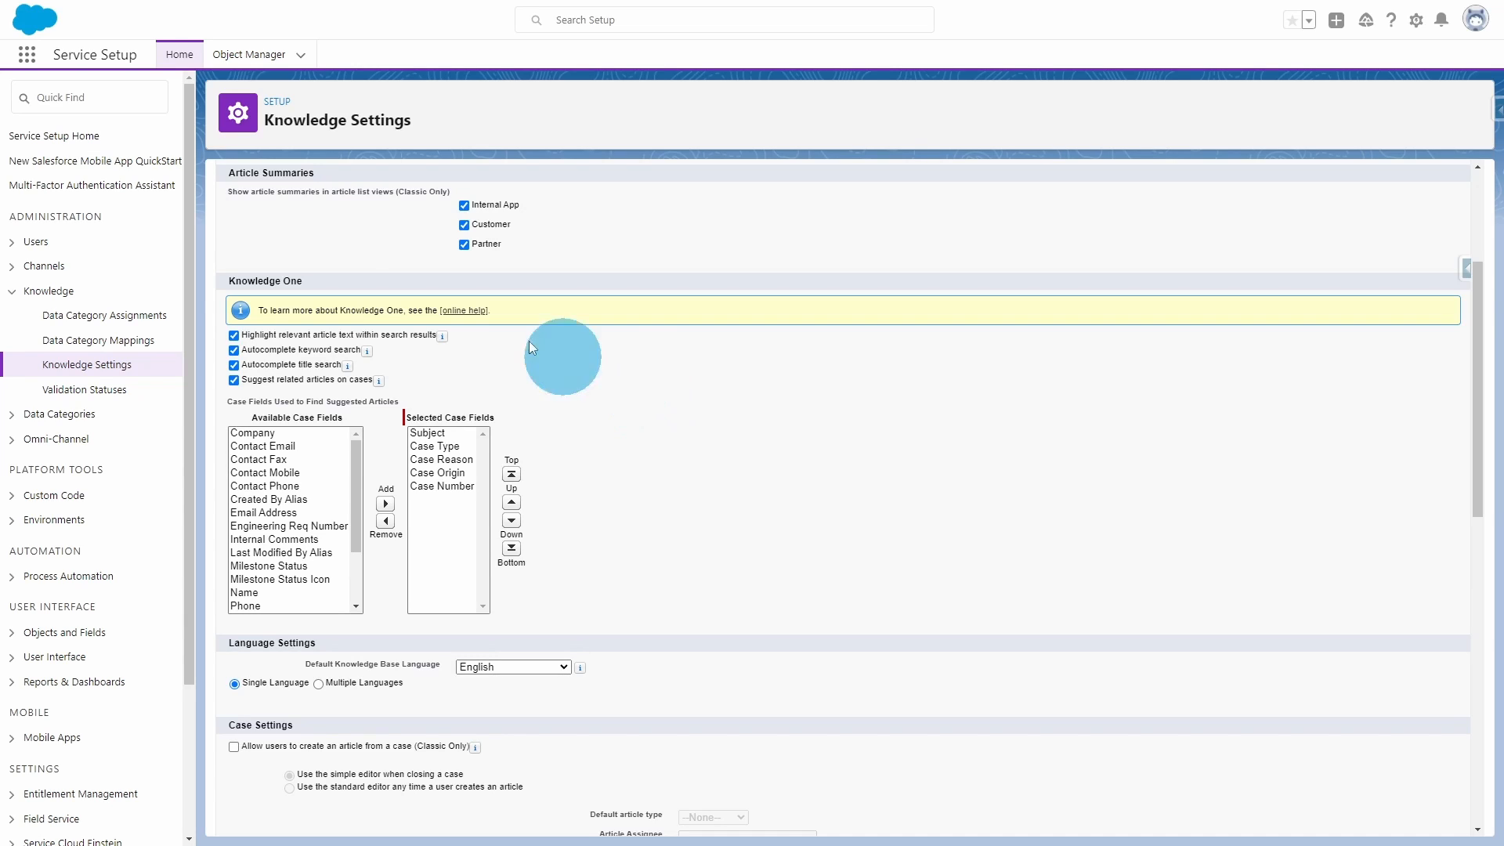
Find Cases in the app list, switch to All Open Cases, and open the case seeking electrical wiring installation guidance for GC5060
{"action": "left_click", "coordinate": [39, 62]}
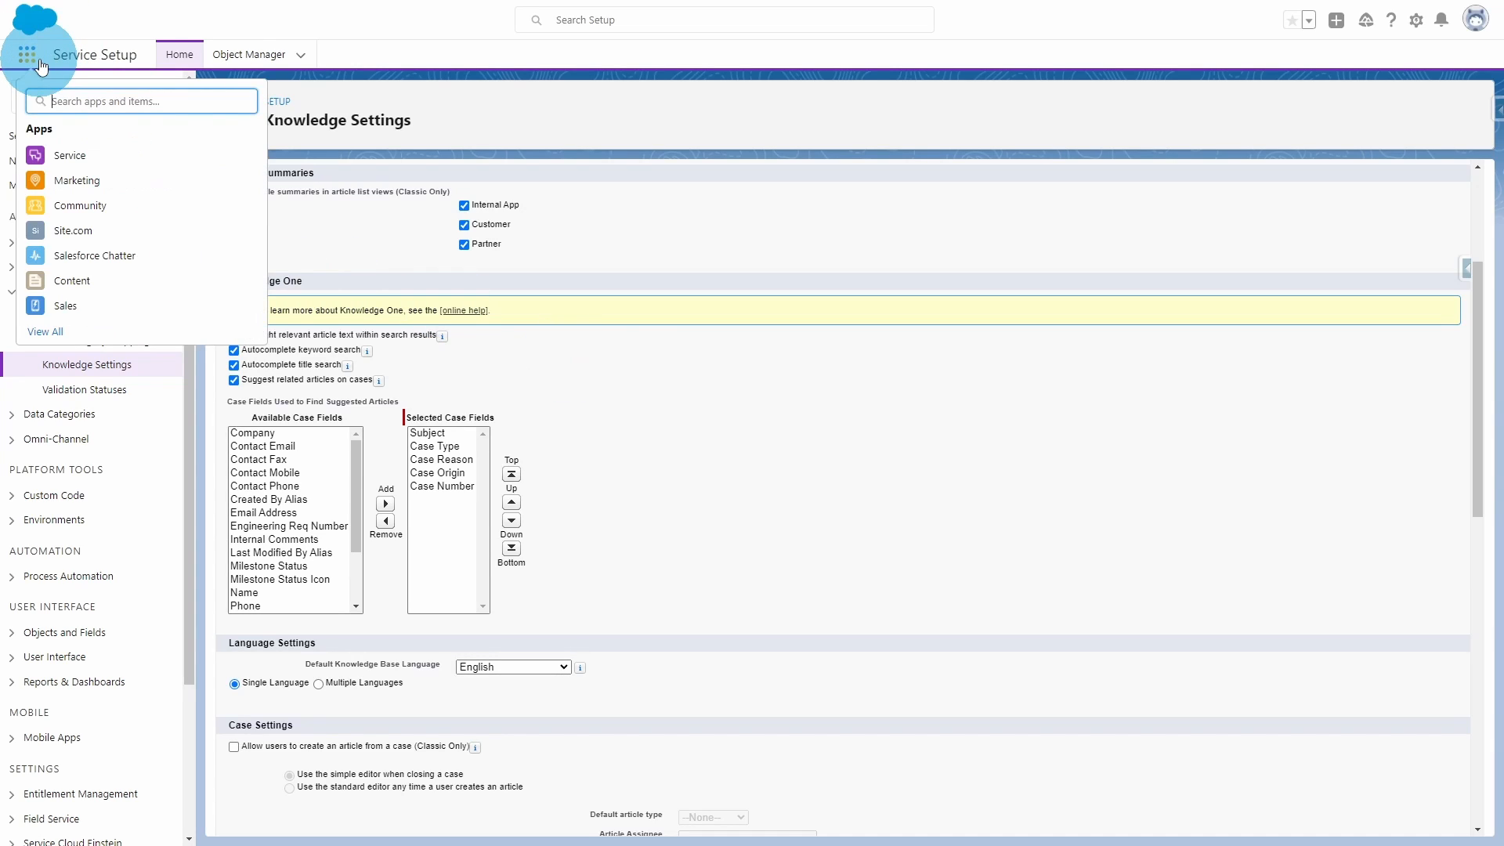
{"action": "type", "text": "case"}
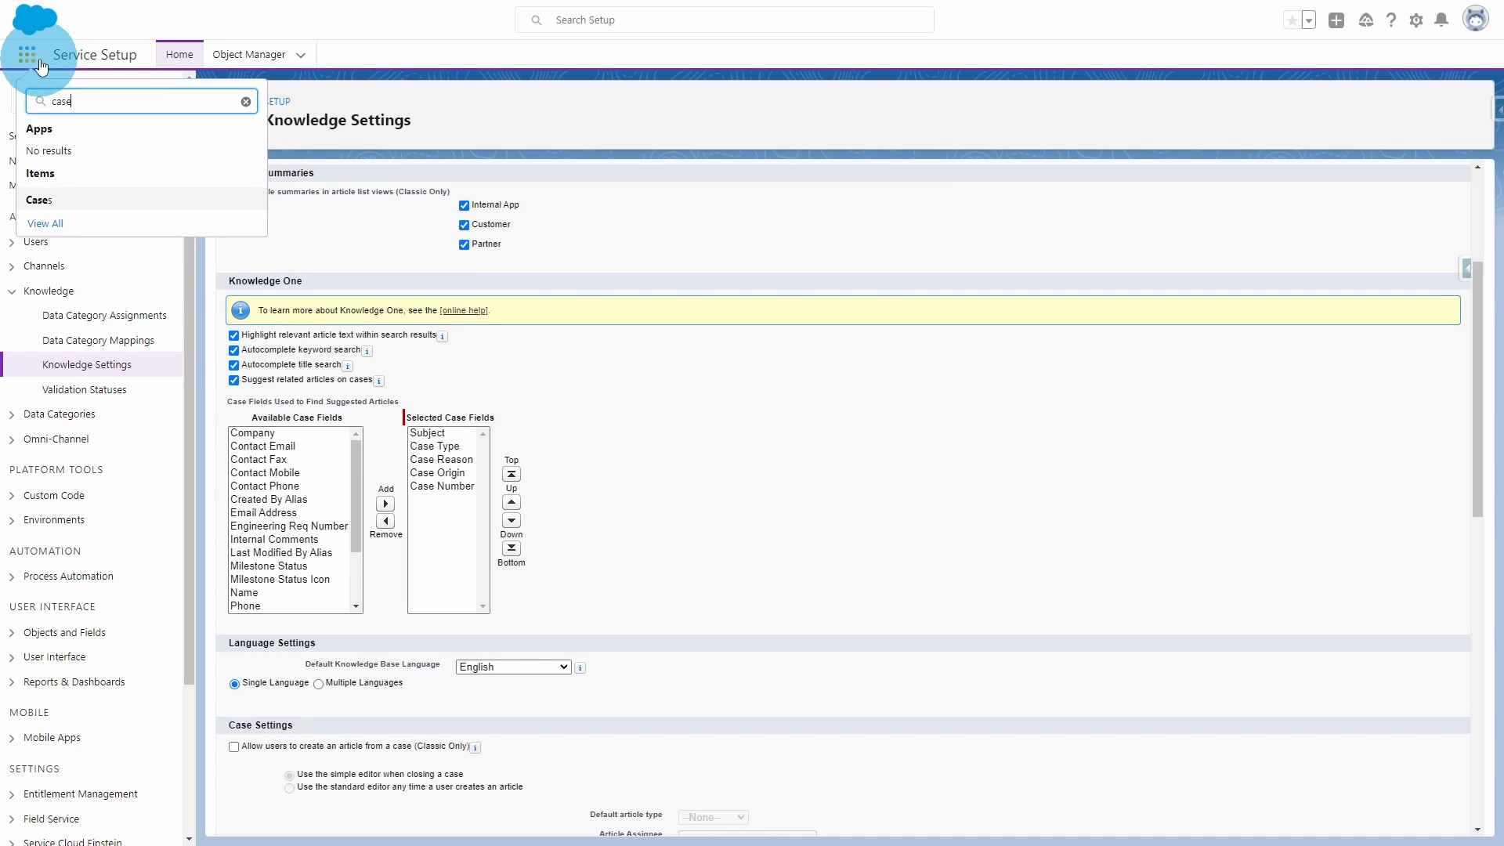
{"action": "left_click", "coordinate": [184, 199]}
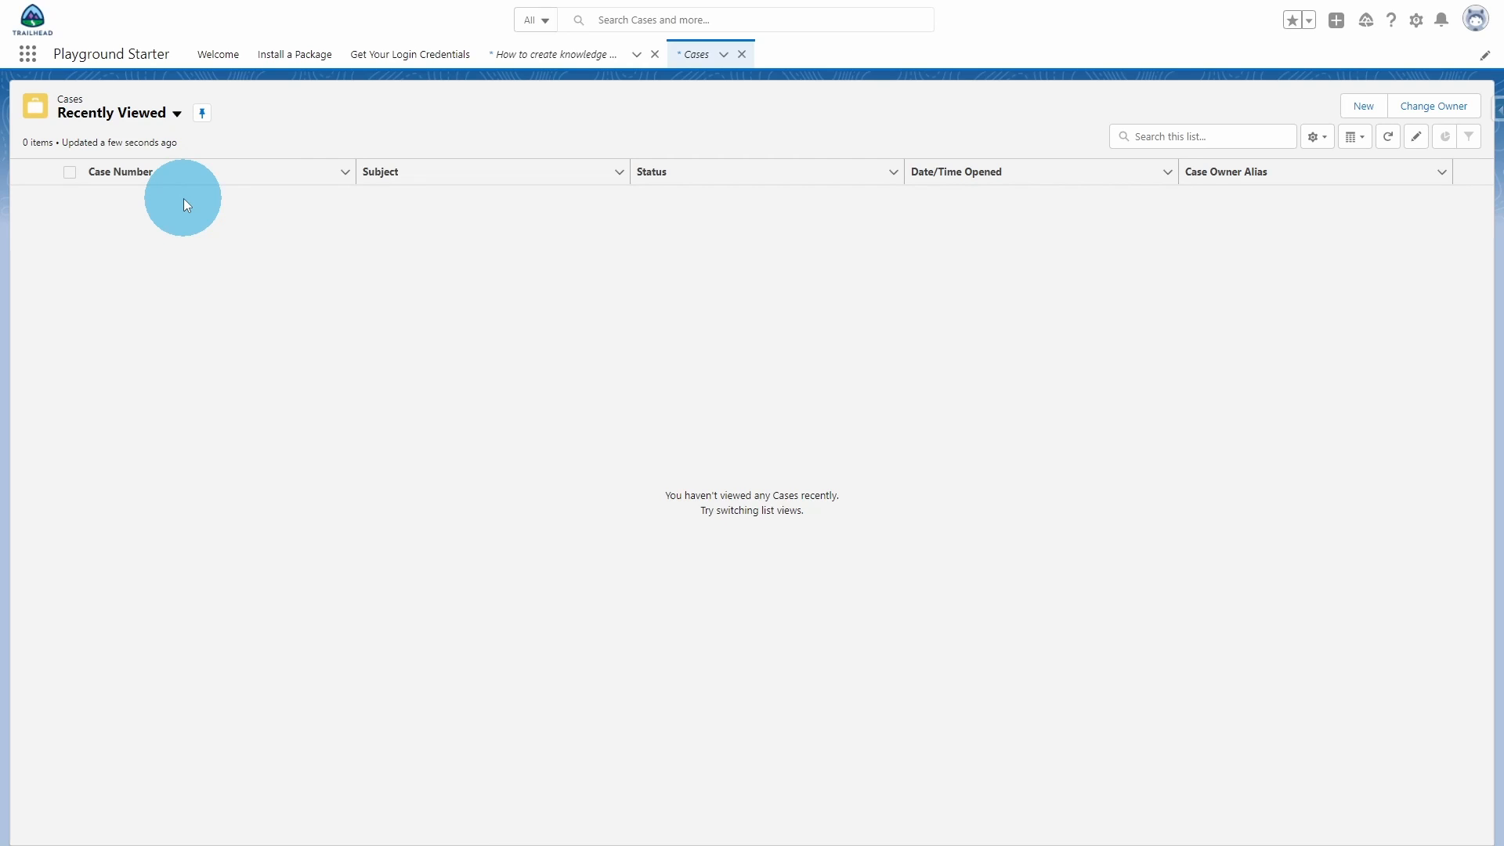
{"action": "left_click", "coordinate": [129, 106]}
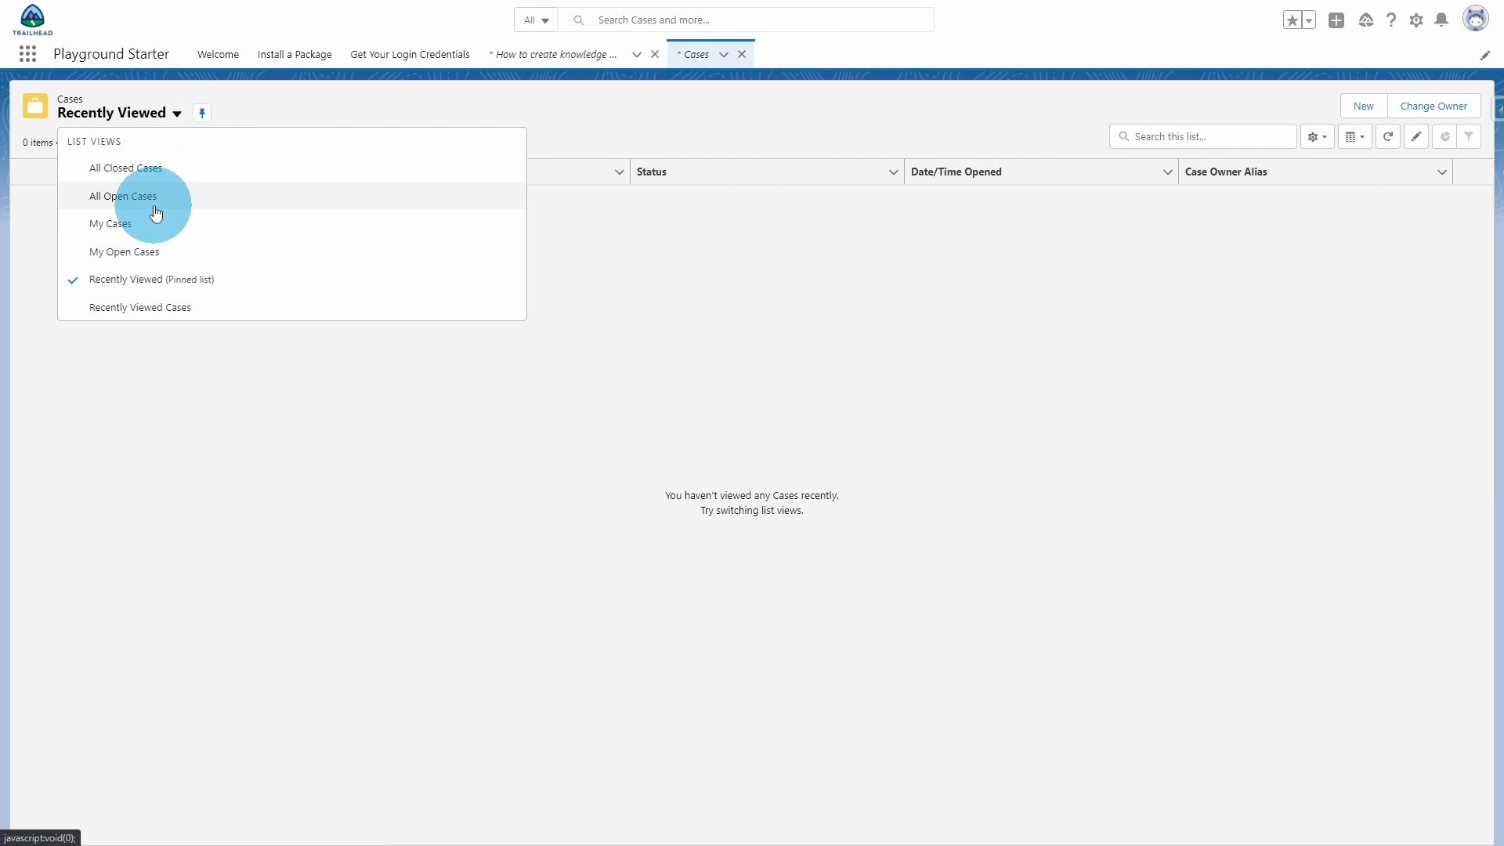
{"action": "left_click", "coordinate": [153, 205]}
{"action": "left_click", "coordinate": [109, 198]}
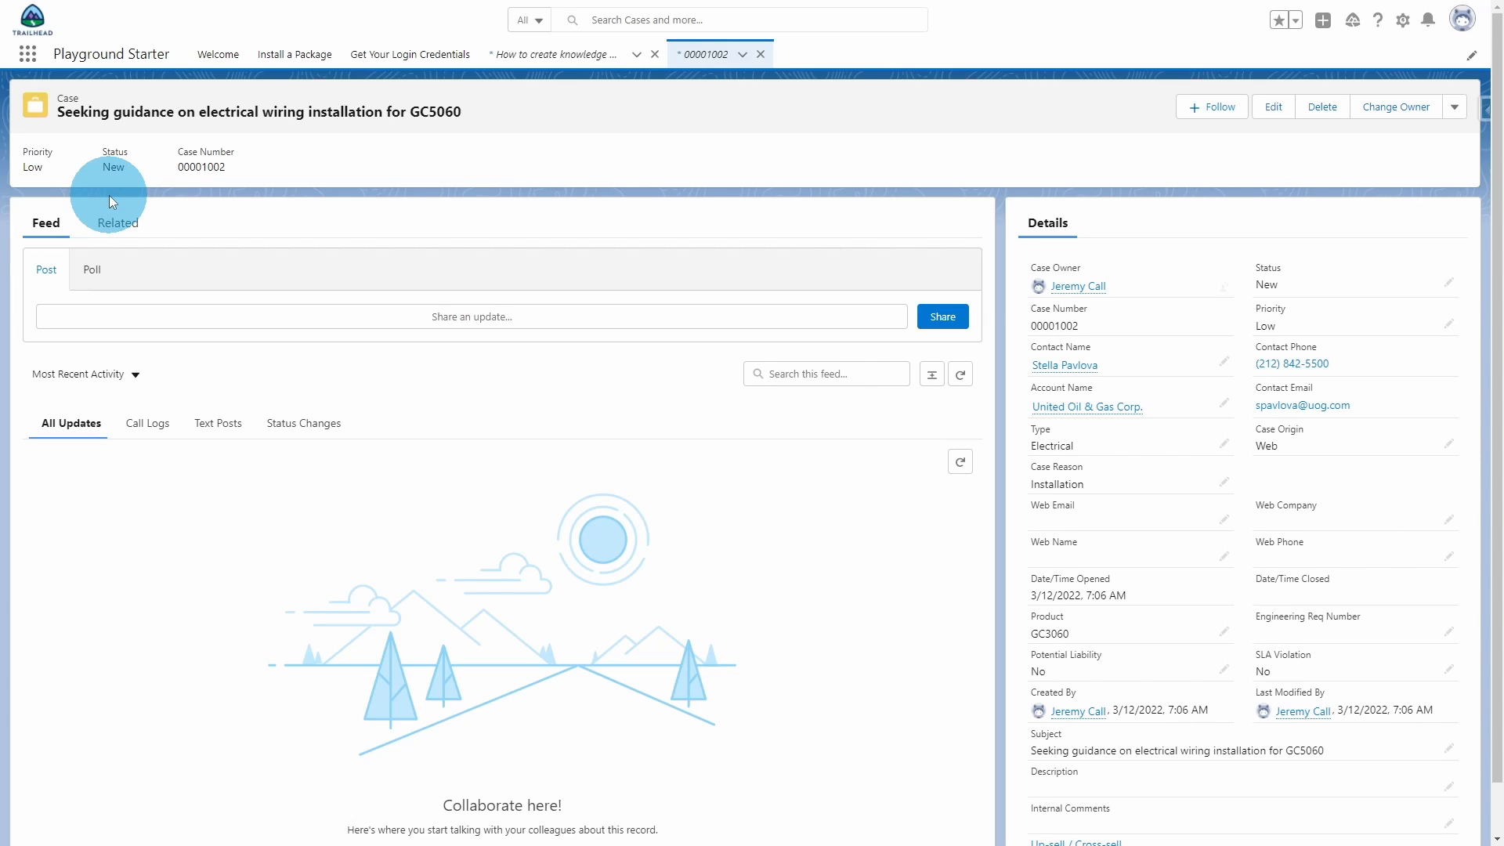
Edit the case record page, place the Knowledge component above Details in the sidebar, and save the page
{"action": "left_click", "coordinate": [1402, 21]}
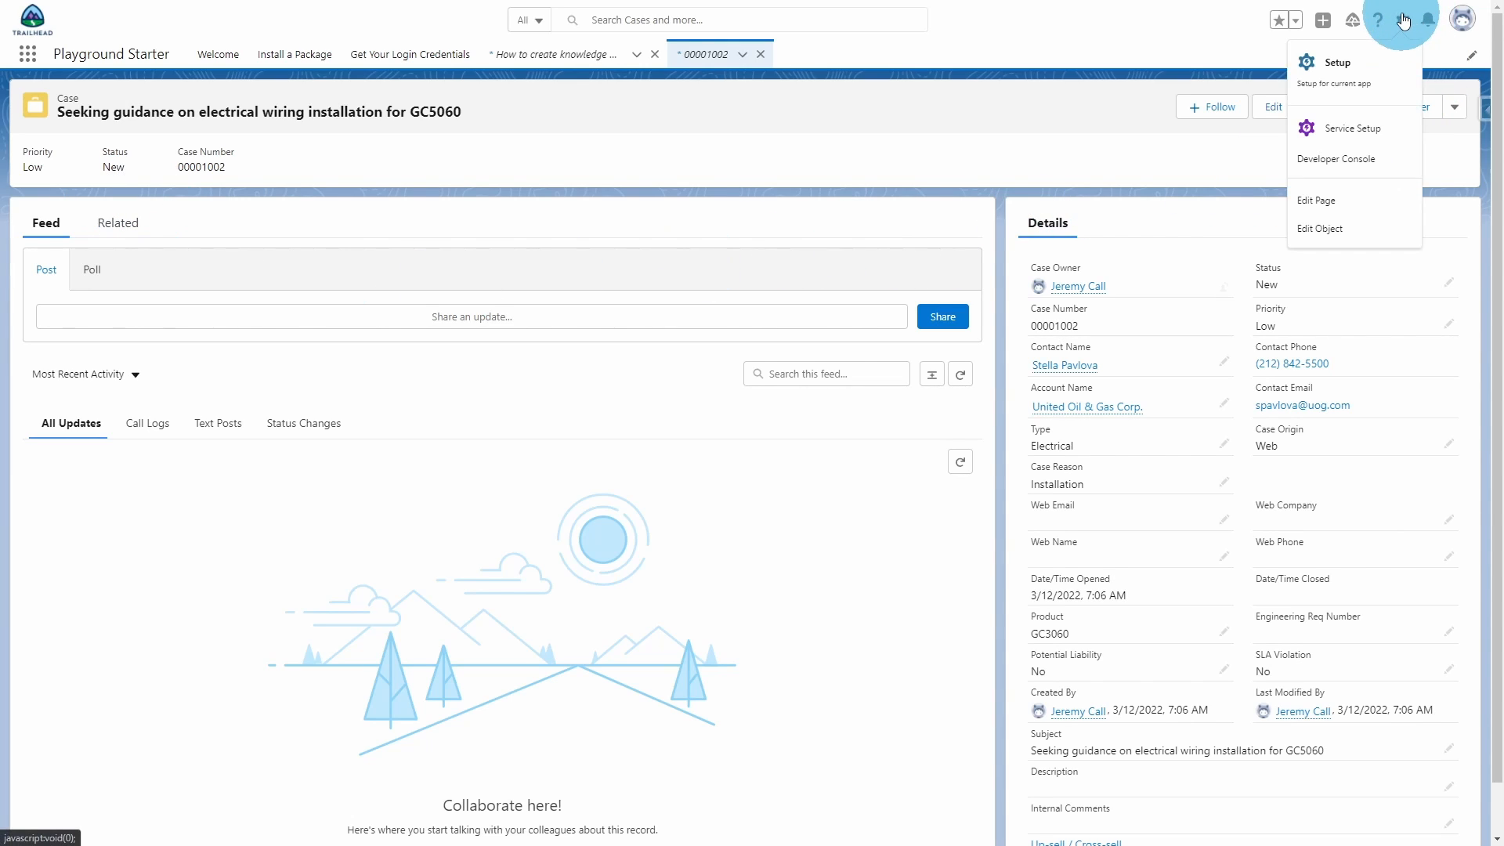
{"action": "left_click", "coordinate": [1324, 193]}
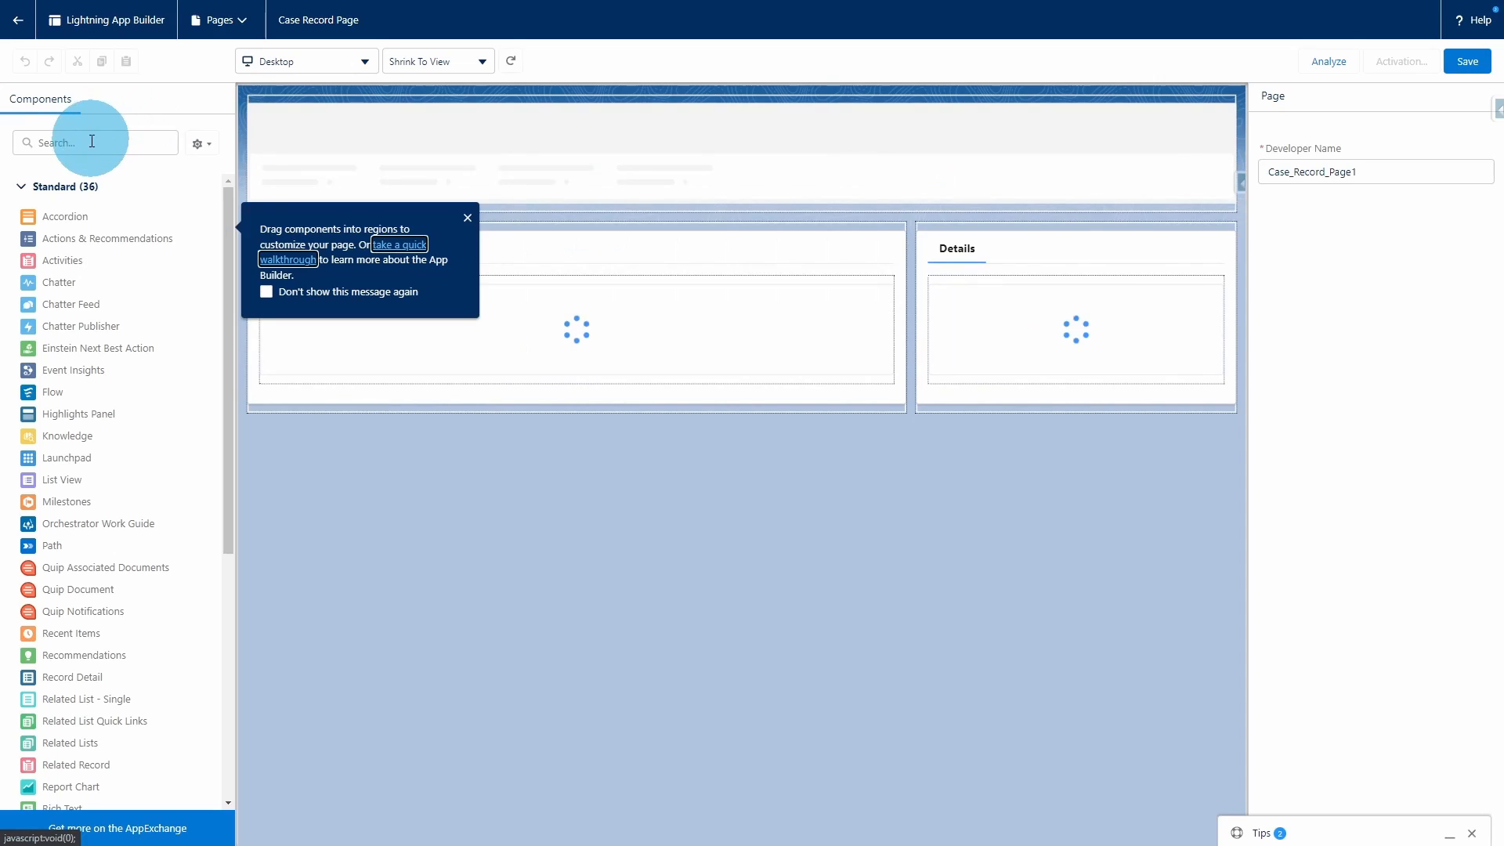
{"action": "left_click", "coordinate": [91, 143]}
{"action": "type", "text": "know"}
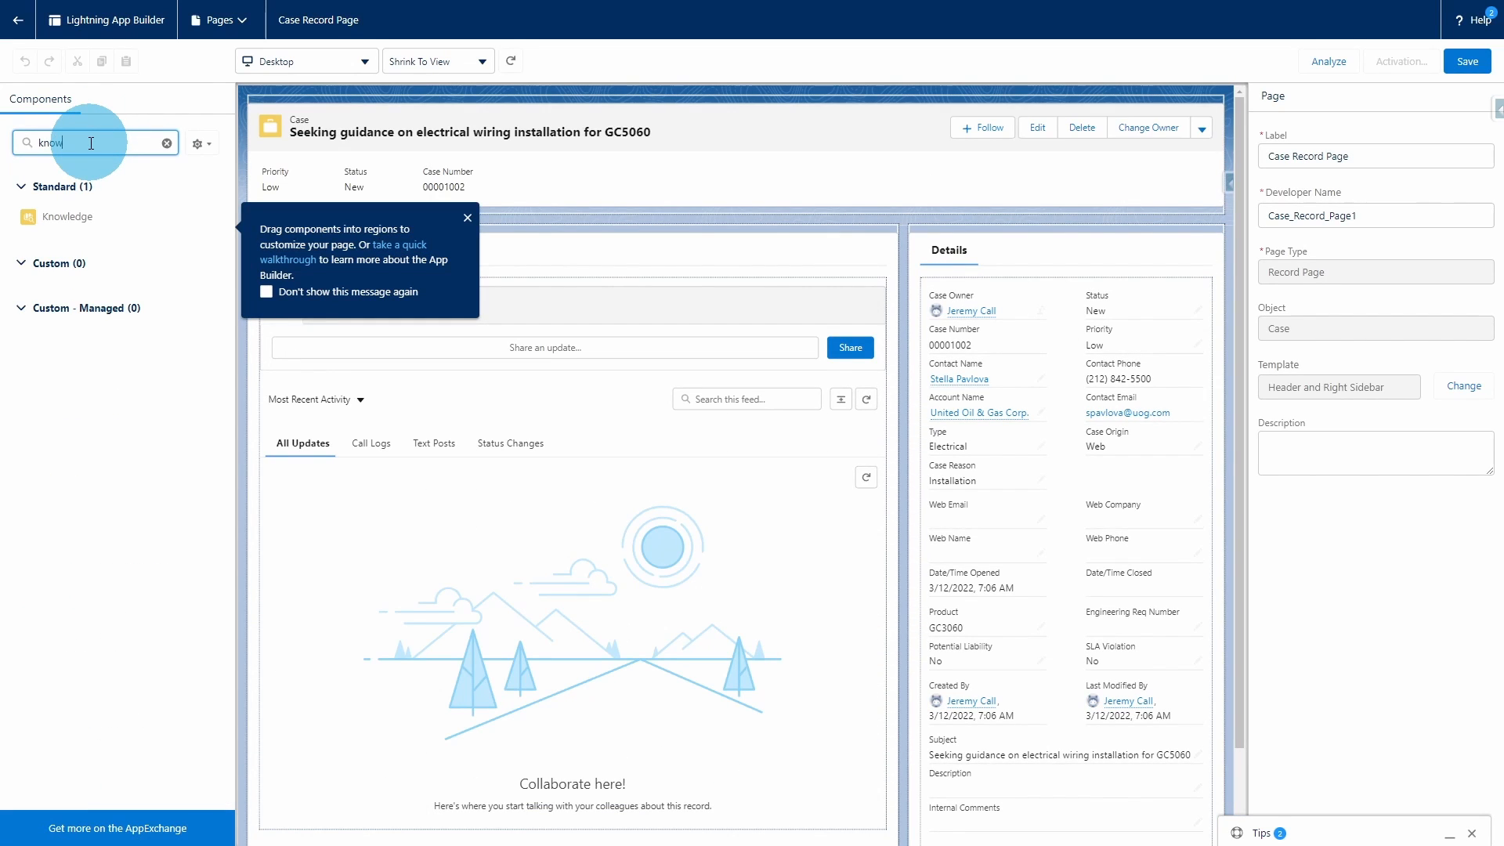
{"action": "type", "text": "ledge"}
{"action": "left_click_drag", "start_coordinate": [47, 216], "coordinate": [964, 235]}
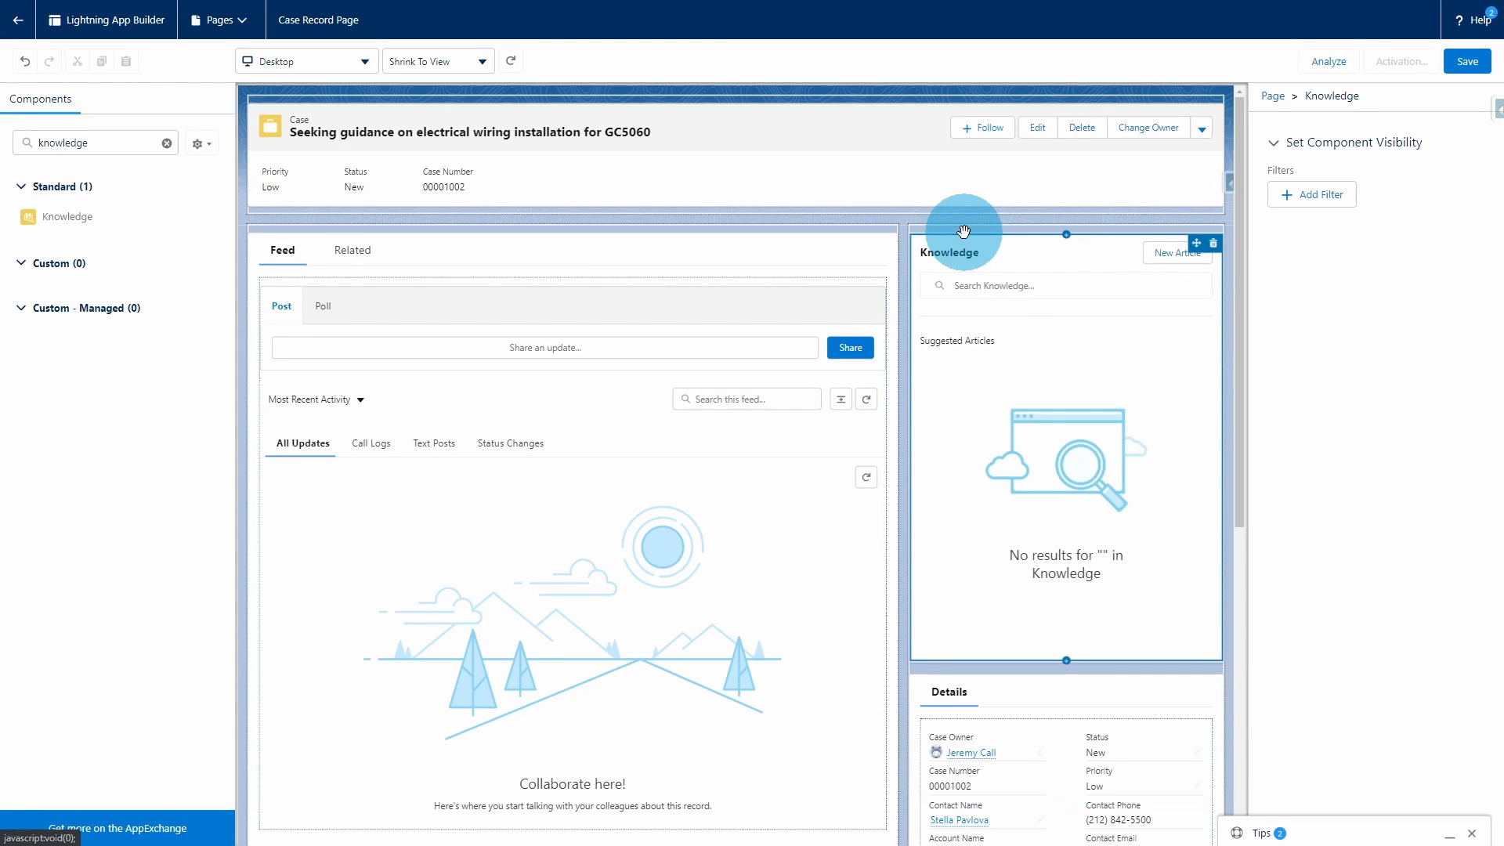
{"action": "left_click", "coordinate": [1477, 64]}
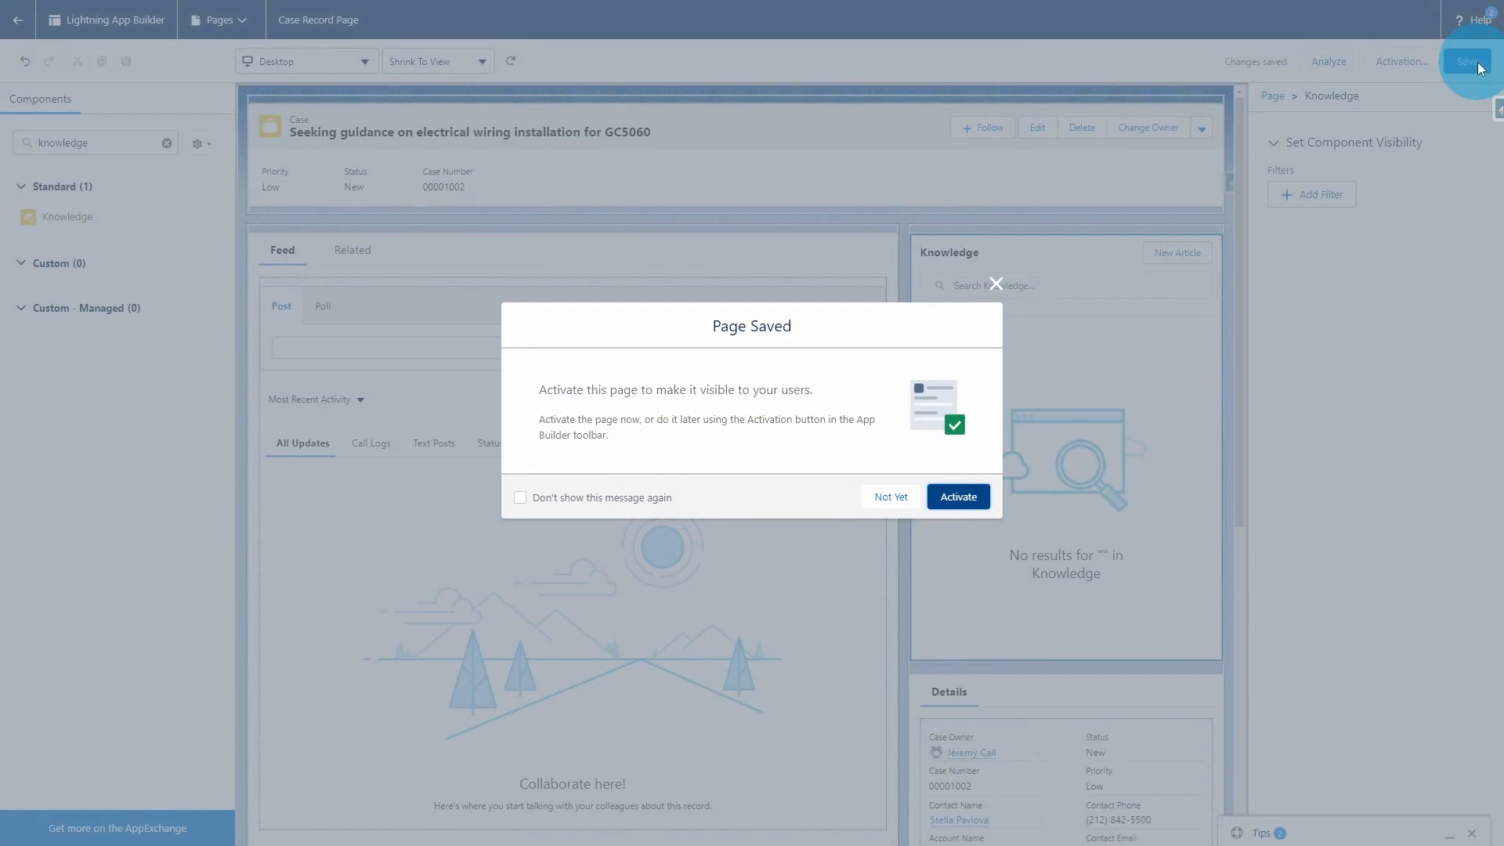
Activate the Case Record Page as the org default for the Desktop form factor and return to the case
{"action": "left_click", "coordinate": [959, 498]}
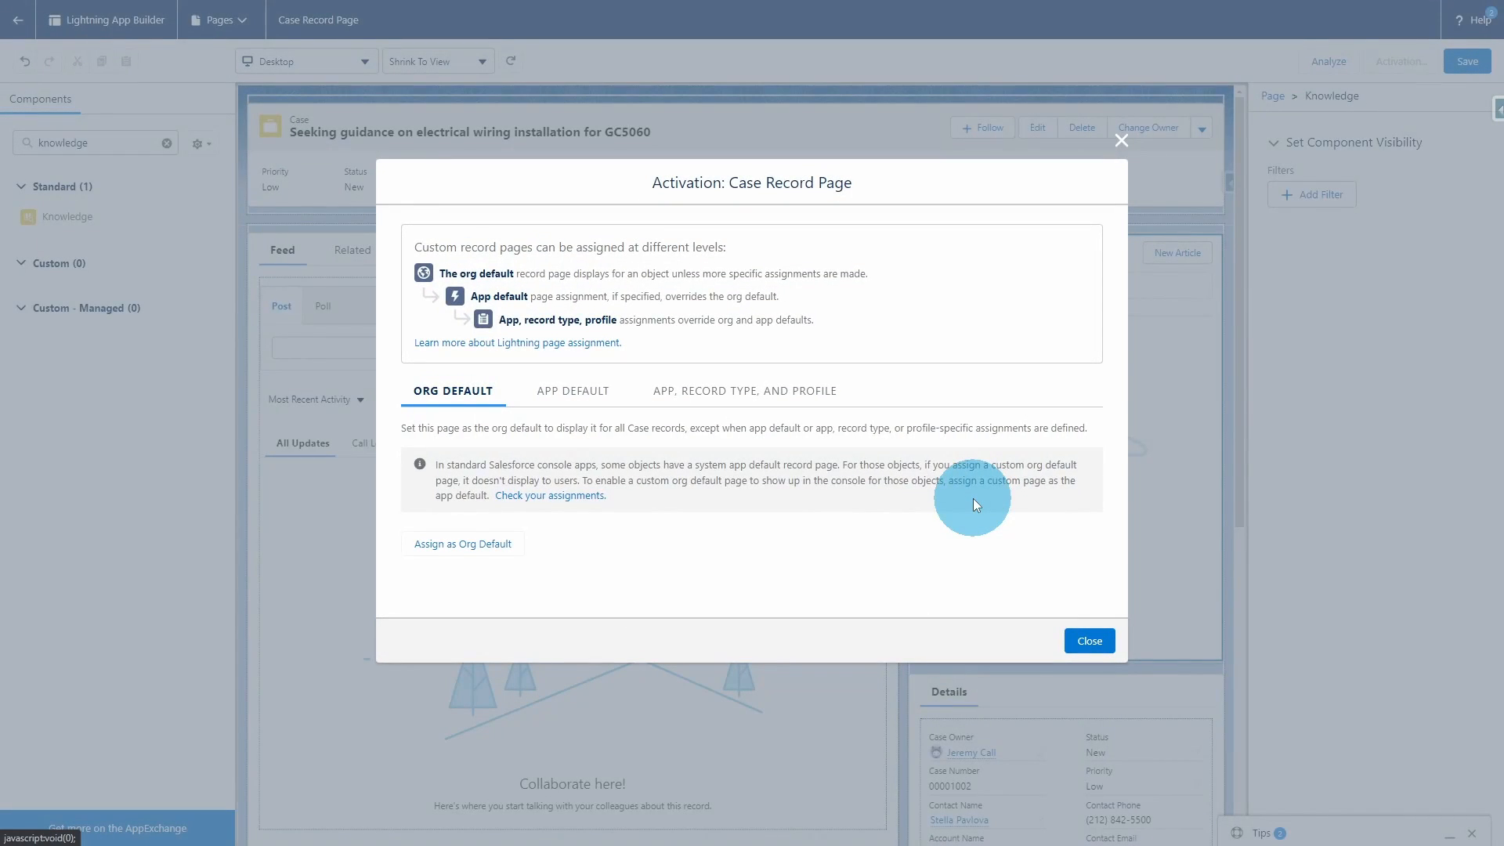
{"action": "left_click", "coordinate": [473, 549]}
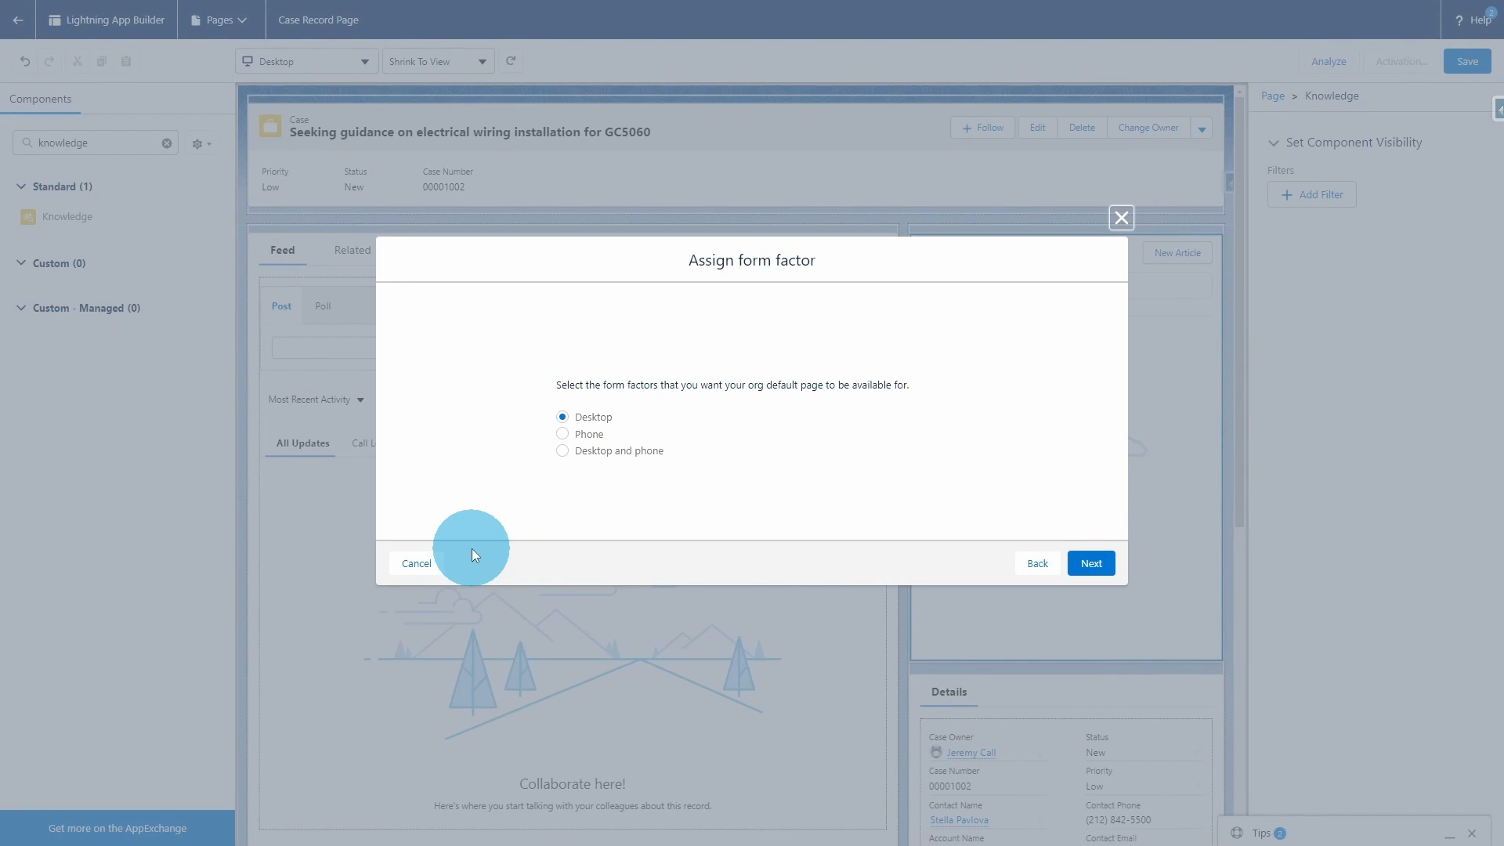
{"action": "left_click", "coordinate": [1090, 564]}
{"action": "left_click", "coordinate": [1091, 515]}
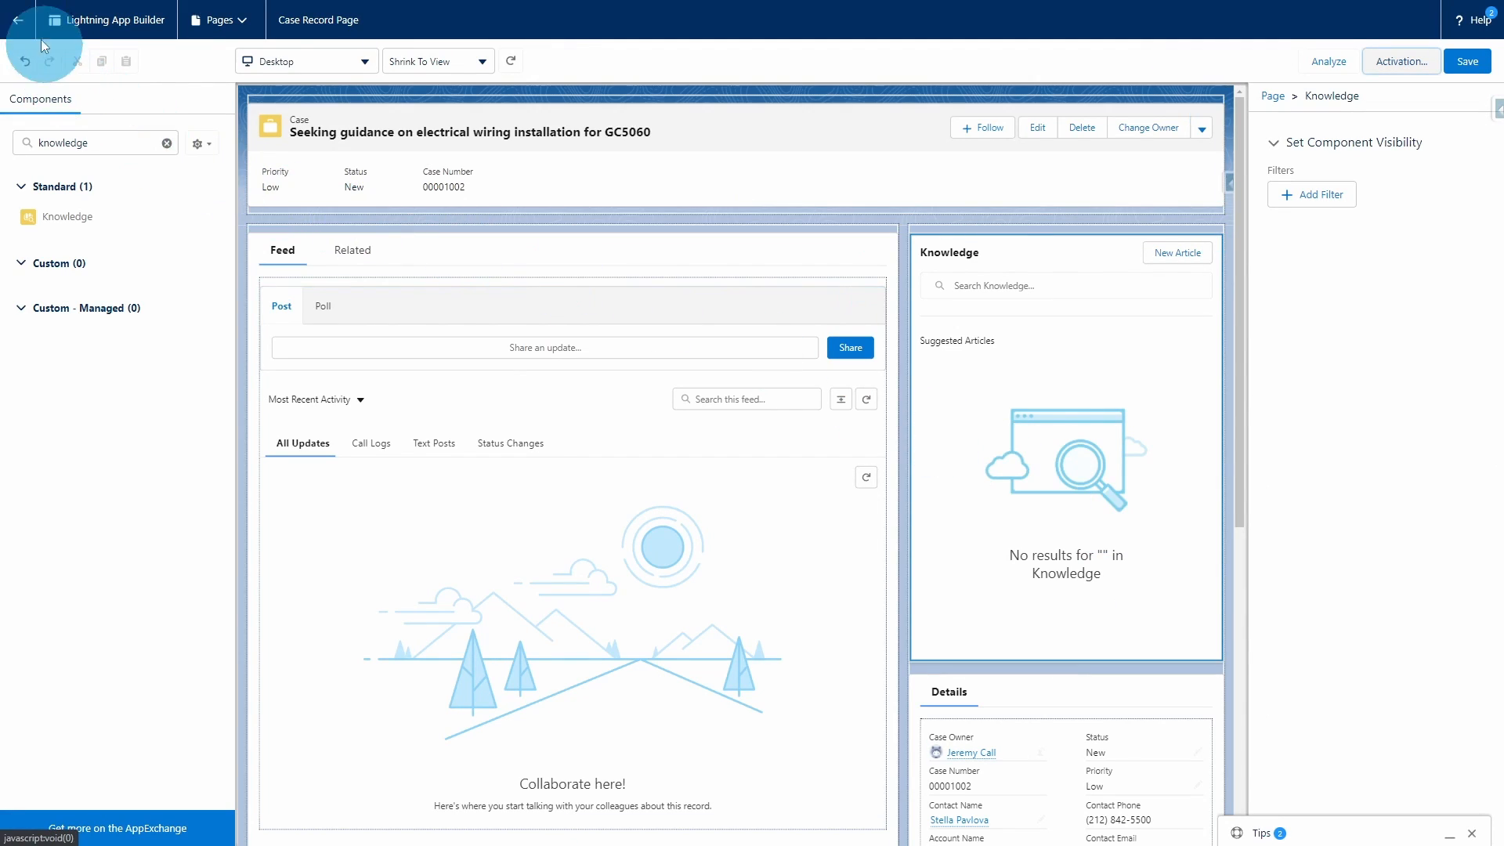
{"action": "left_click", "coordinate": [20, 21]}
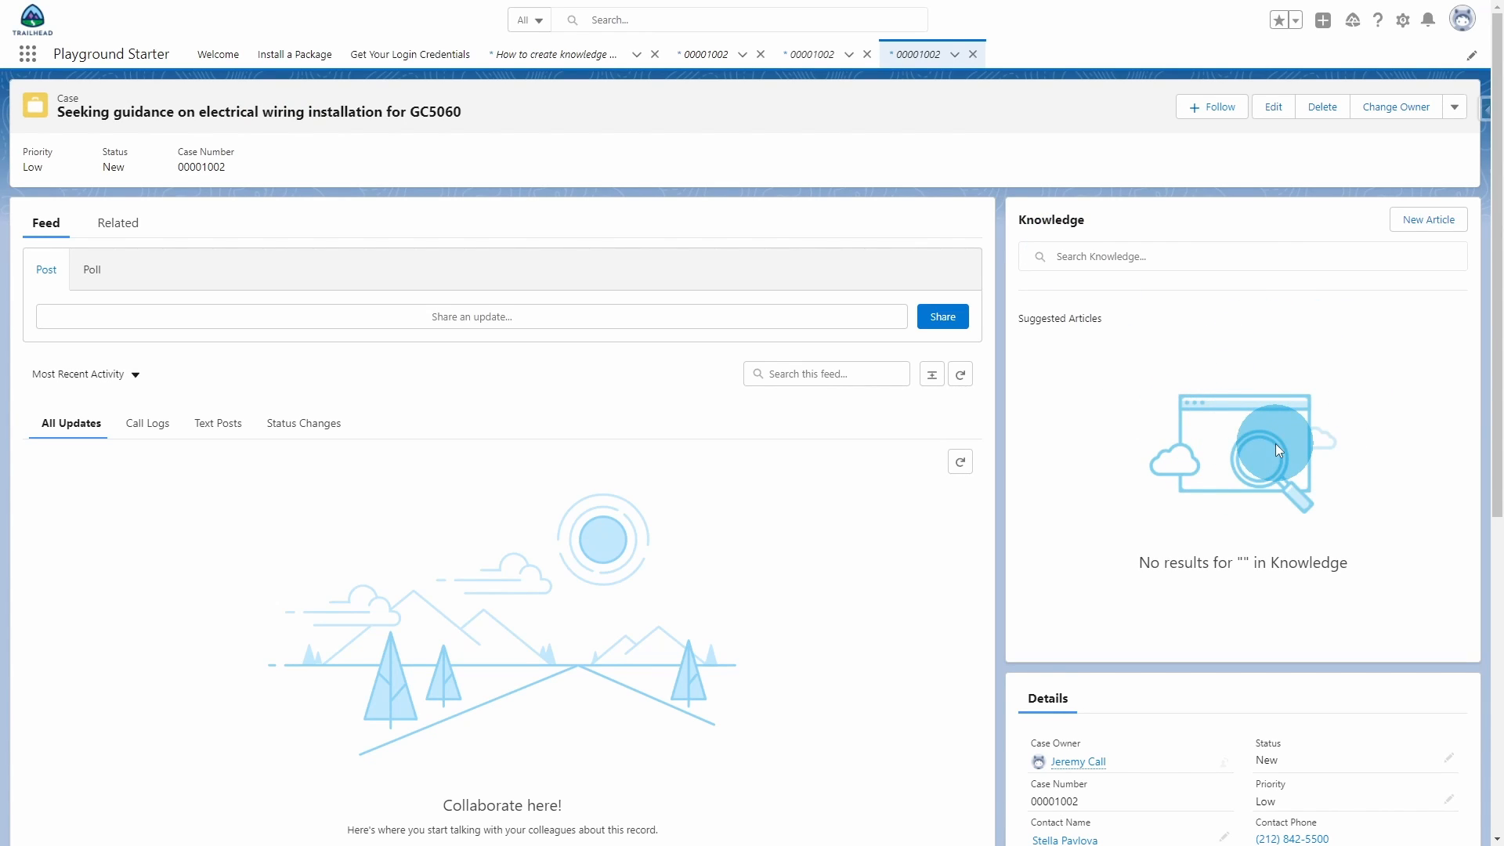
Change the case's Subject to "How to enable knowledge" and save the record
{"action": "scroll", "coordinate": [1275, 444], "scroll_direction": "down", "scroll_amount": 2}
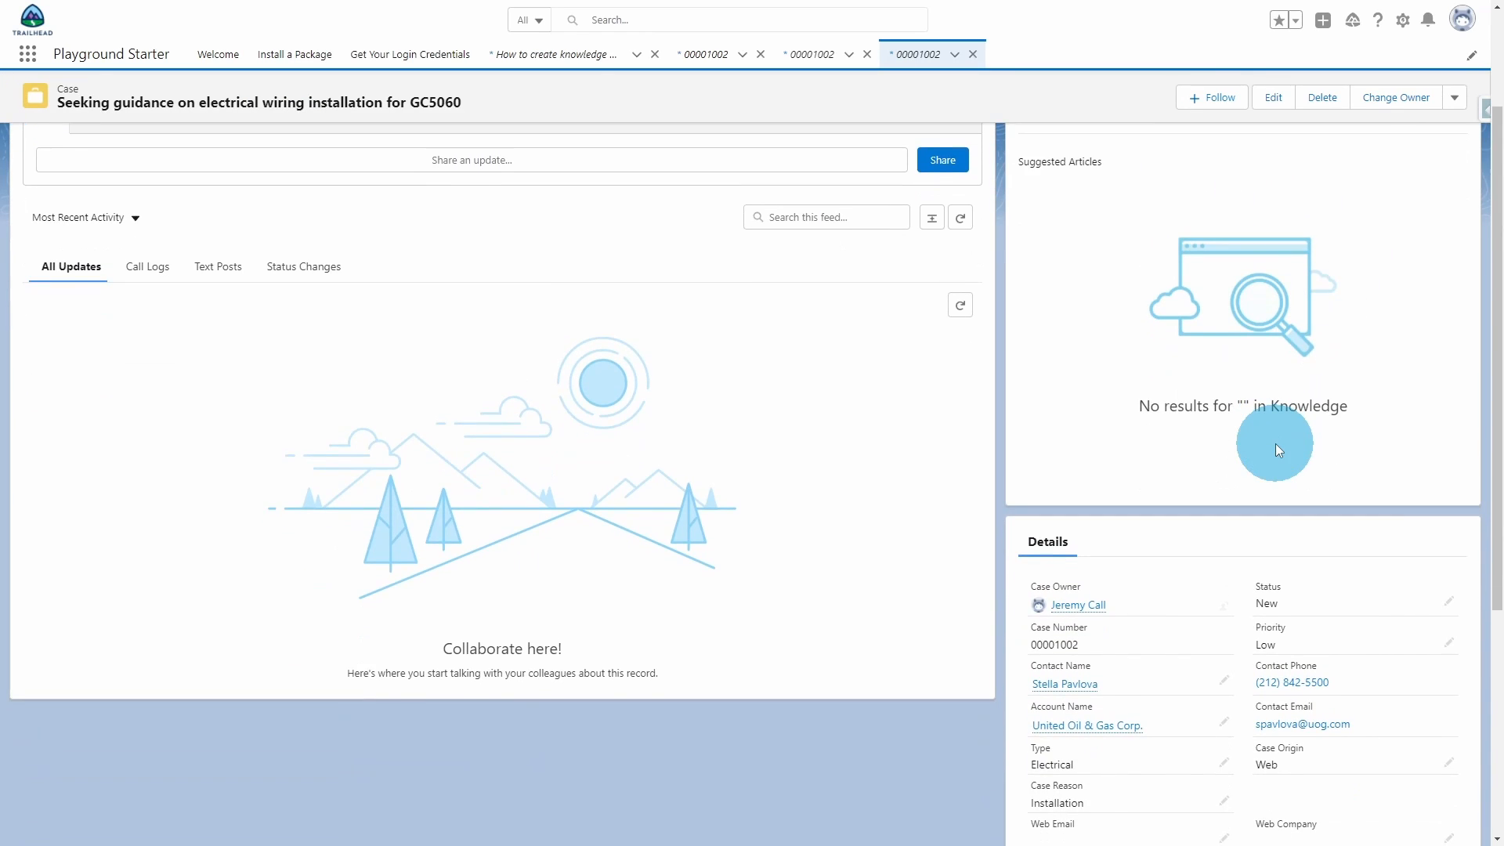
{"action": "scroll", "coordinate": [1275, 443], "scroll_direction": "down", "scroll_amount": 1}
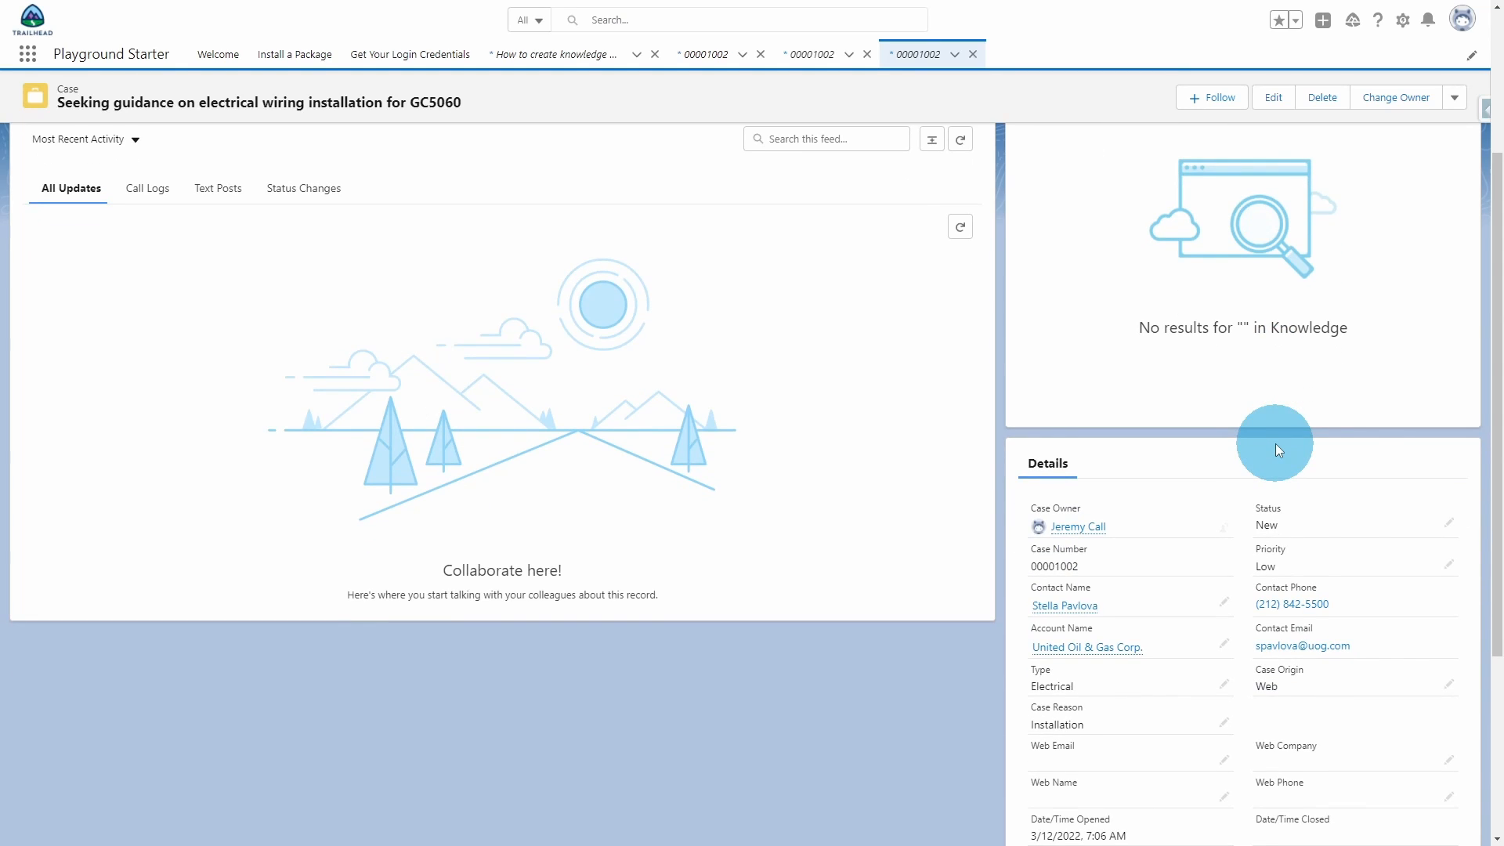
{"action": "scroll", "coordinate": [1275, 443], "scroll_direction": "down", "scroll_amount": 1}
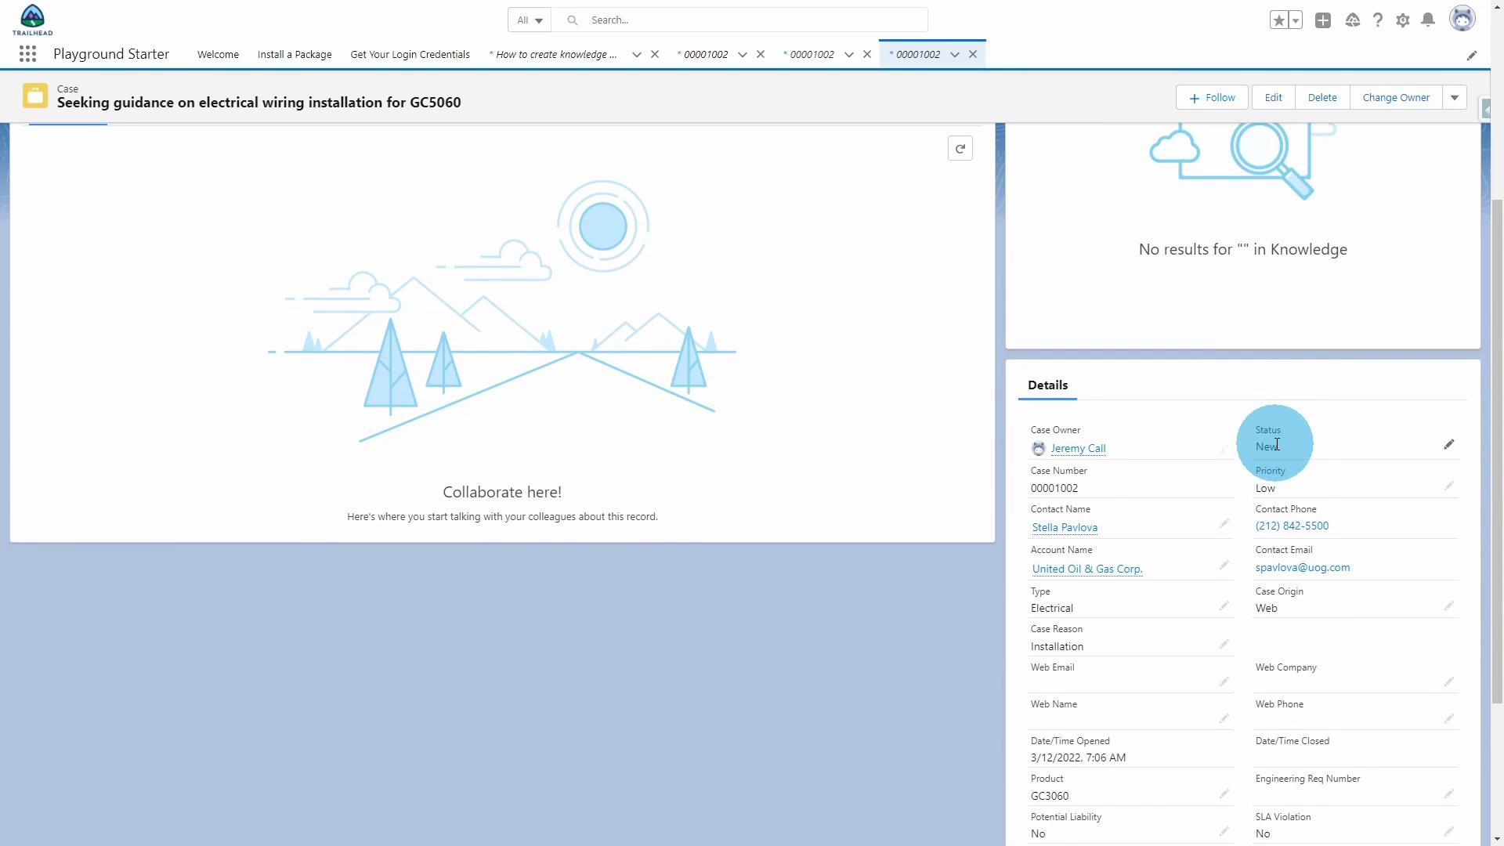
{"action": "scroll", "coordinate": [1277, 445], "scroll_direction": "down", "scroll_amount": 1}
{"action": "scroll", "coordinate": [1277, 450], "scroll_direction": "down", "scroll_amount": 1}
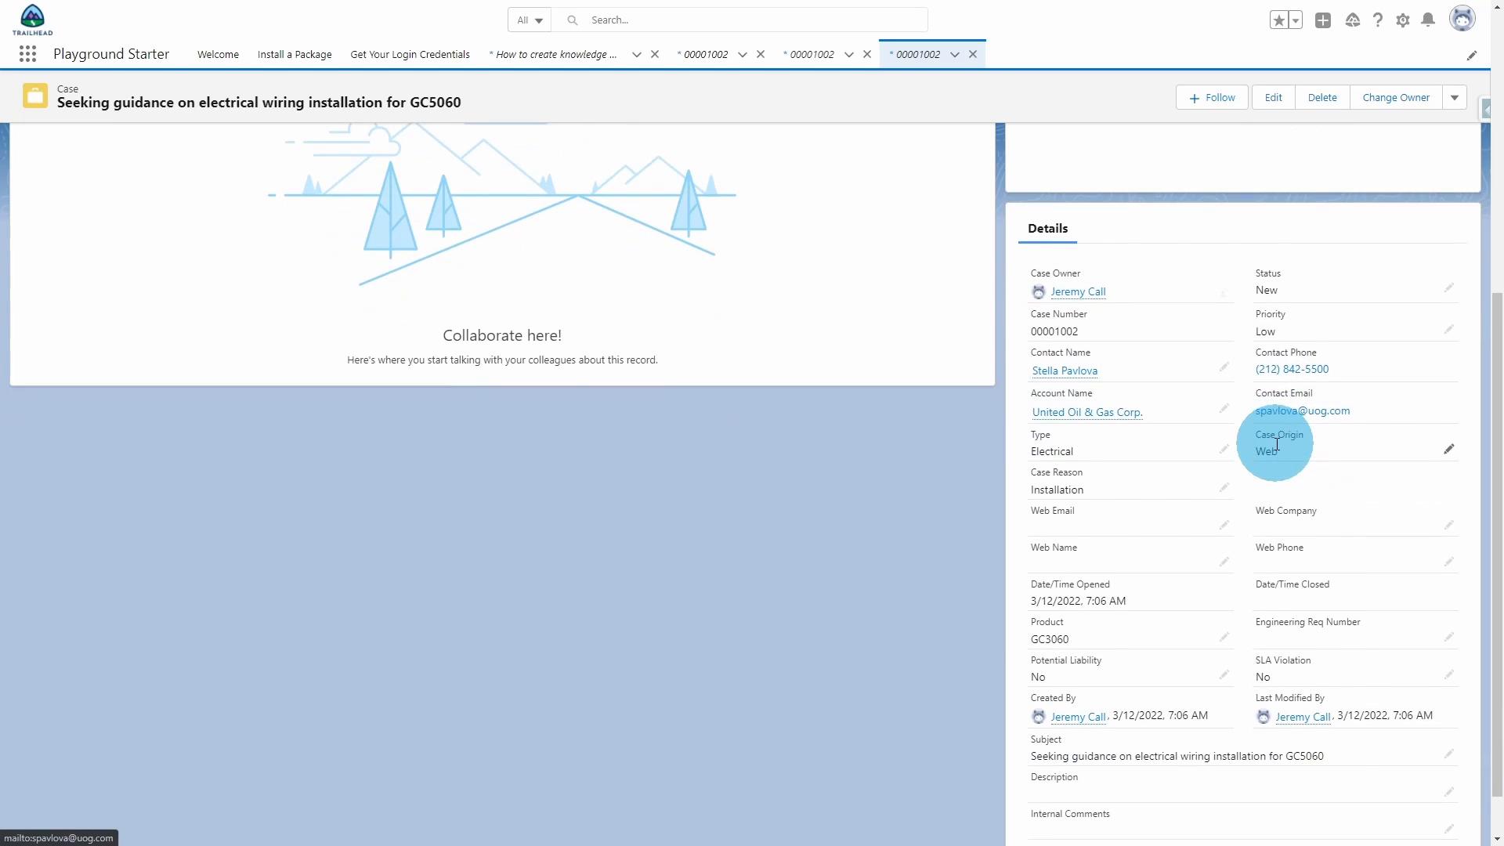
{"action": "scroll", "coordinate": [1278, 435], "scroll_direction": "down", "scroll_amount": 1}
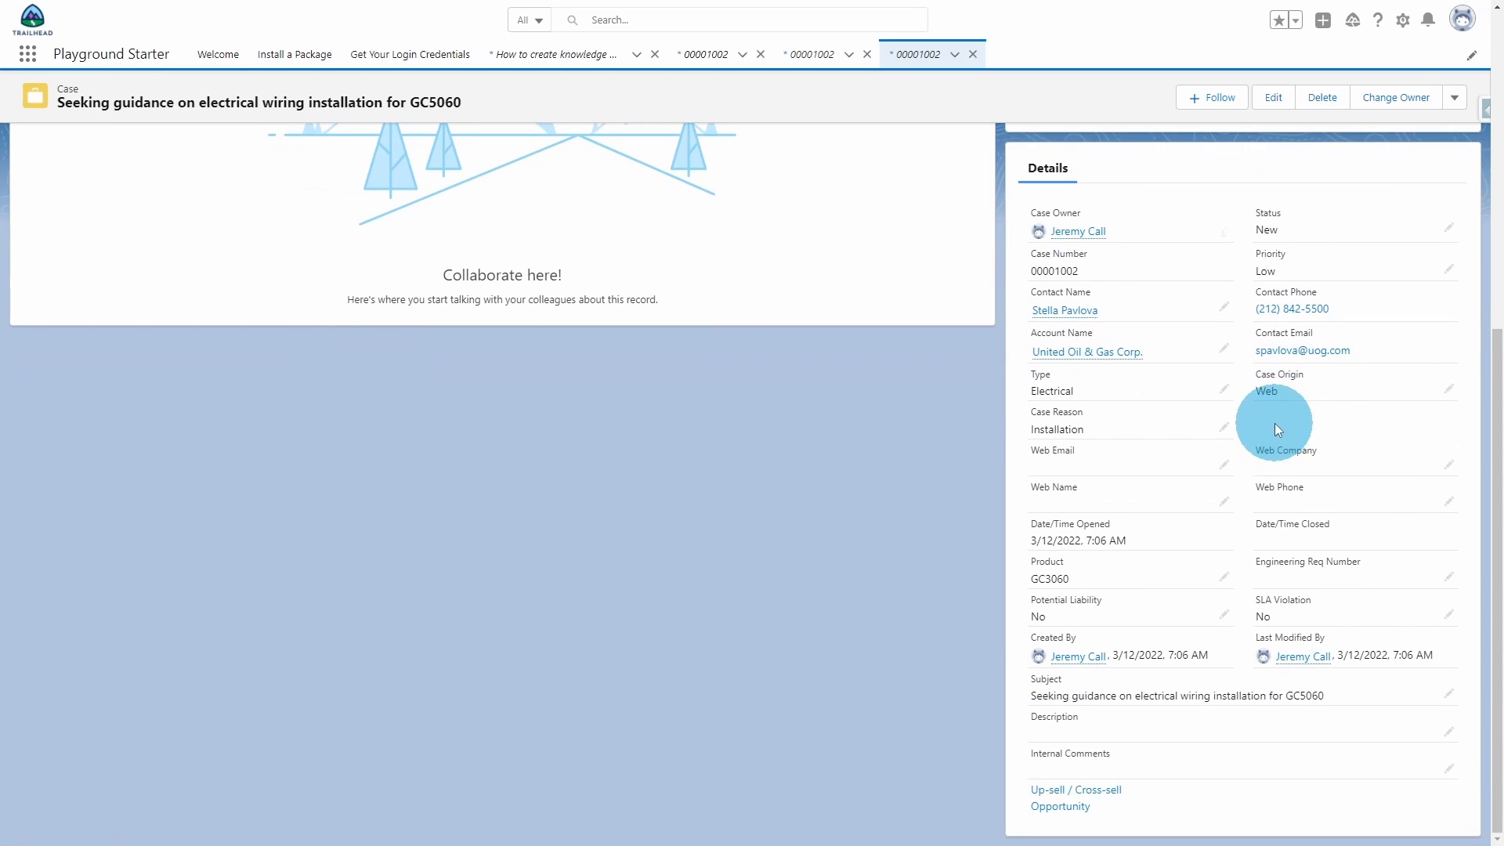
{"action": "left_click", "coordinate": [1448, 694]}
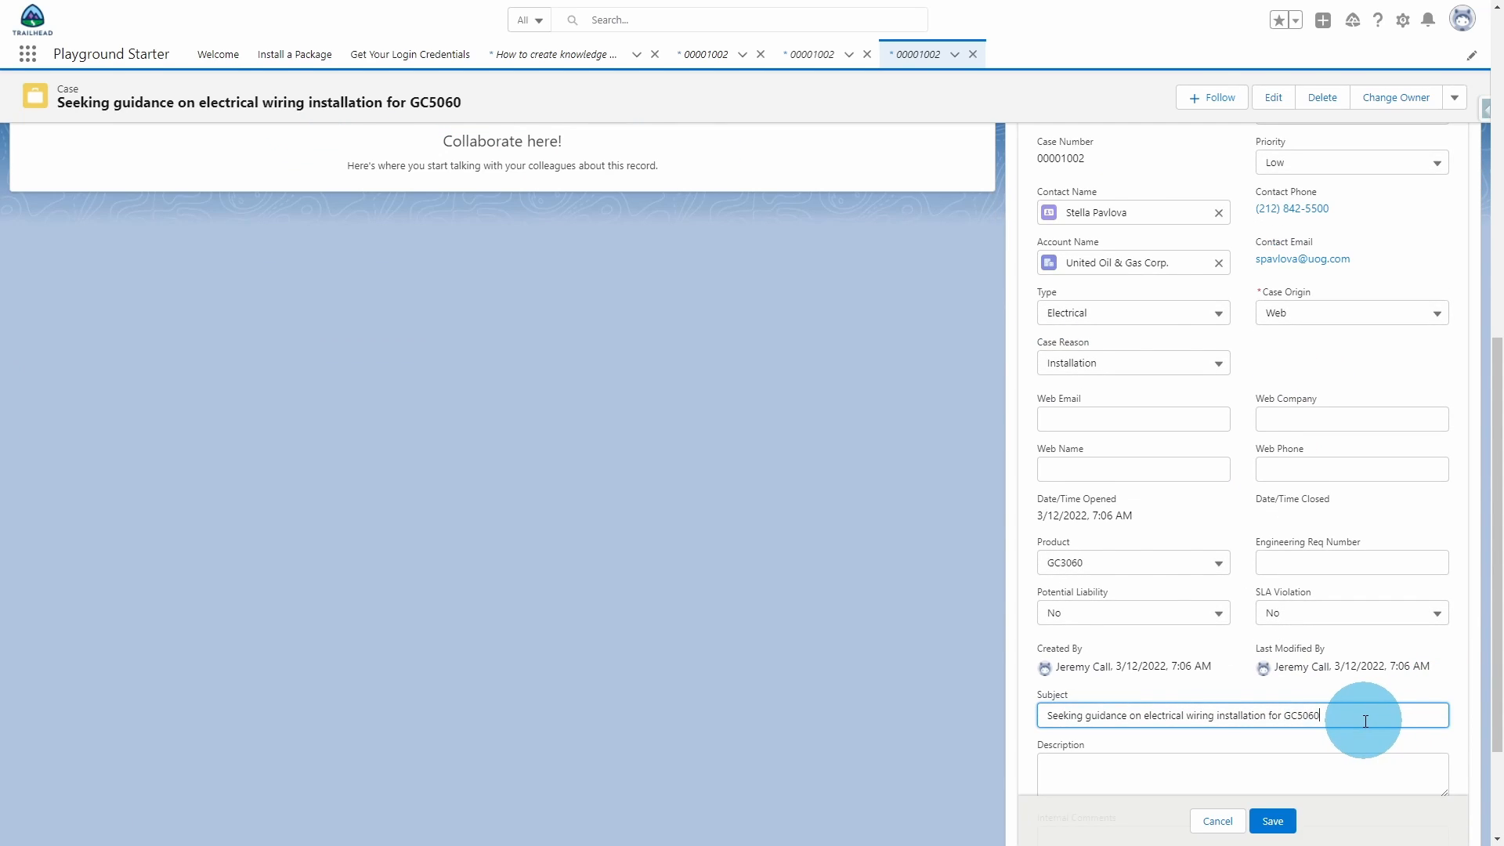
{"action": "left_click_drag", "start_coordinate": [1361, 716], "coordinate": [879, 664]}
{"action": "type", "text": "How to "}
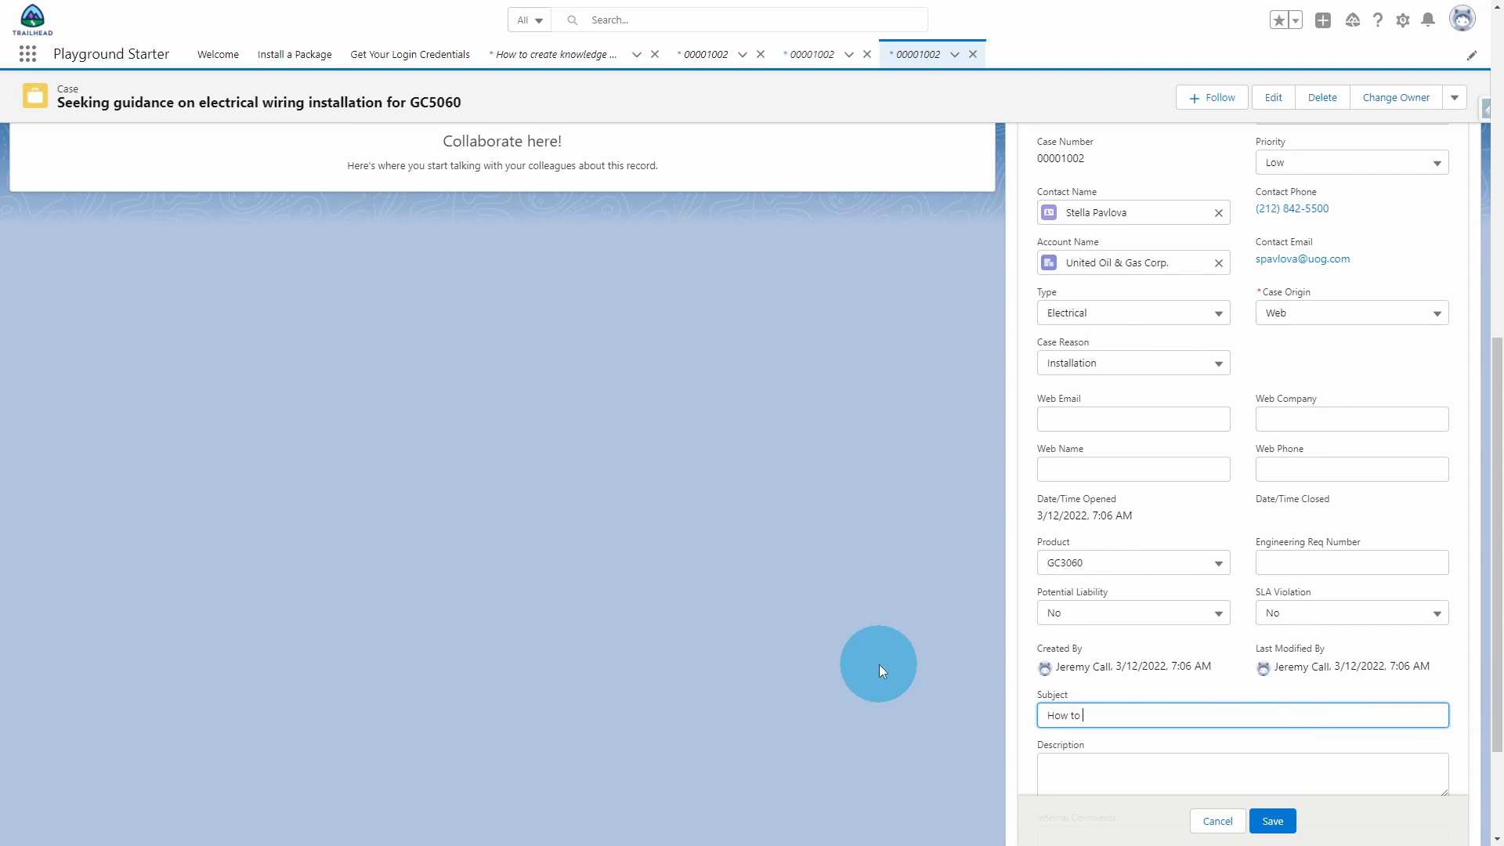
{"action": "type", "text": "enable knowledge"}
{"action": "left_click", "coordinate": [1272, 821]}
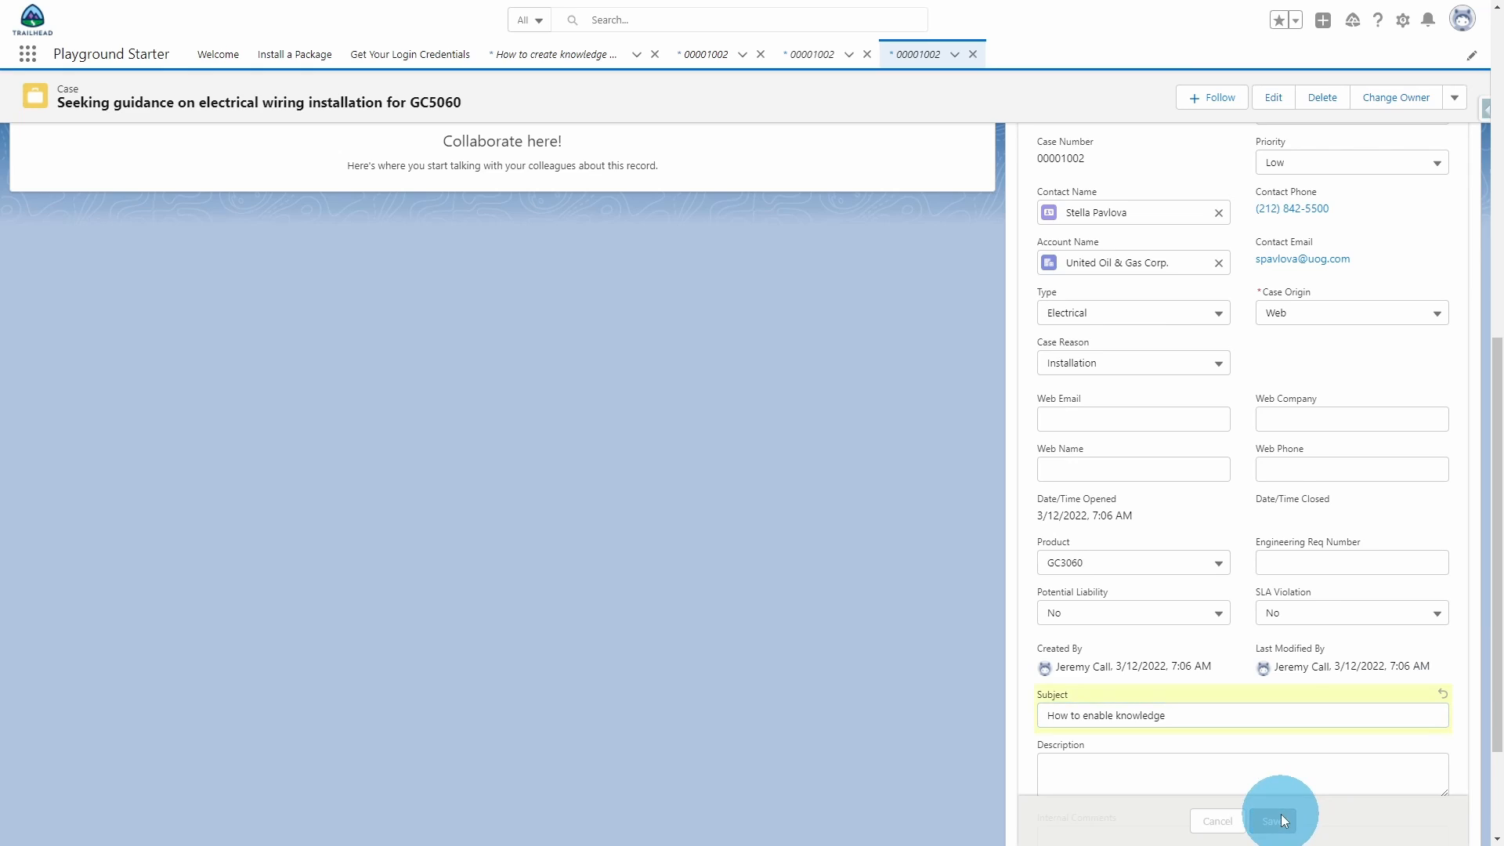
{"action": "scroll", "coordinate": [1235, 555], "scroll_direction": "up", "scroll_amount": 4}
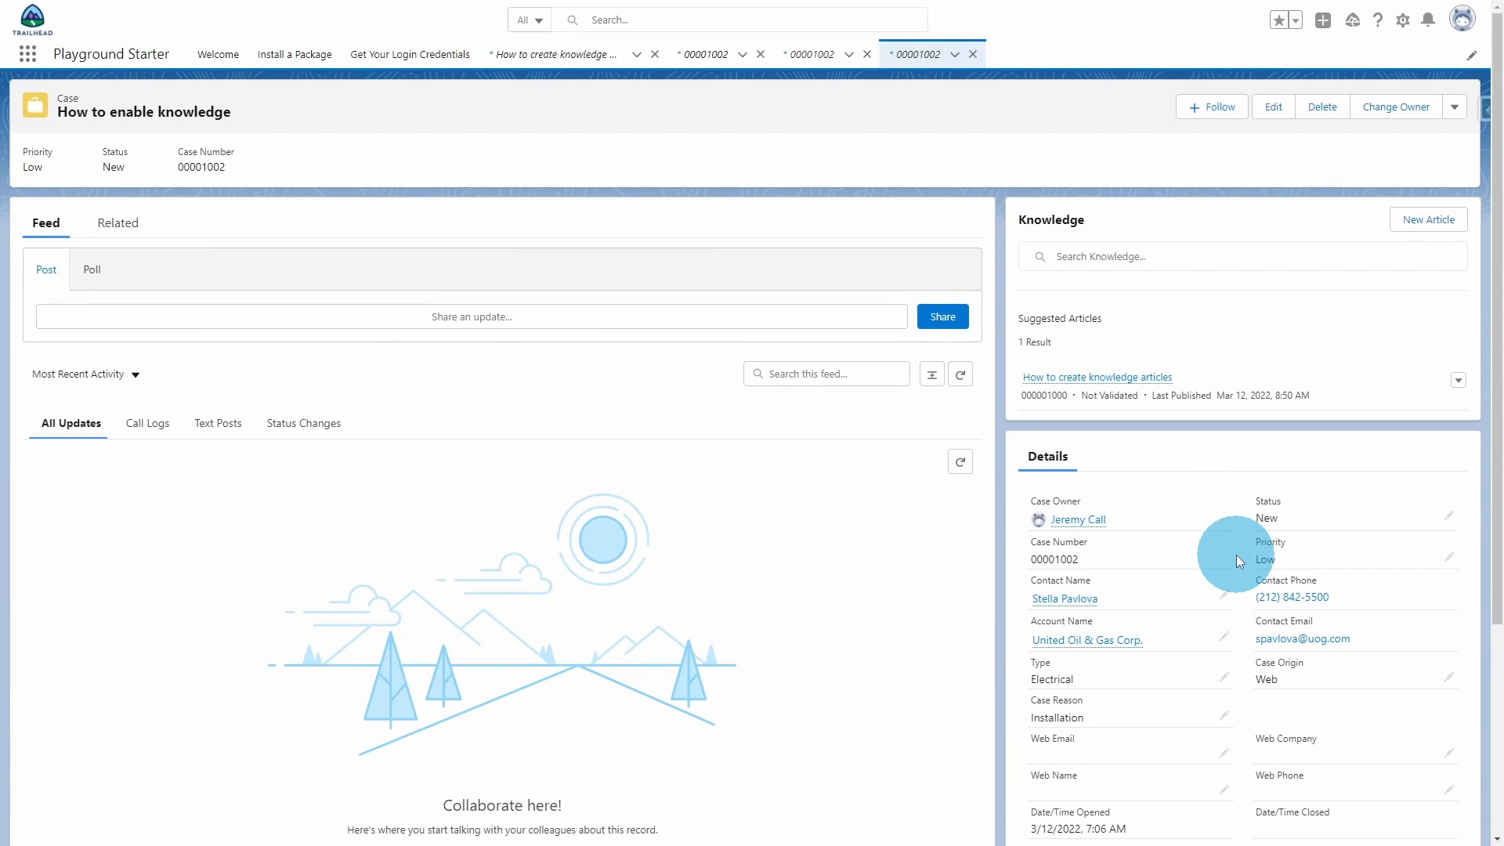
Preview the suggested article "How to create knowledge articles" from the case, try both ratings, and leave it with a thumbs up
{"action": "mouse_move", "coordinate": [1101, 378]}
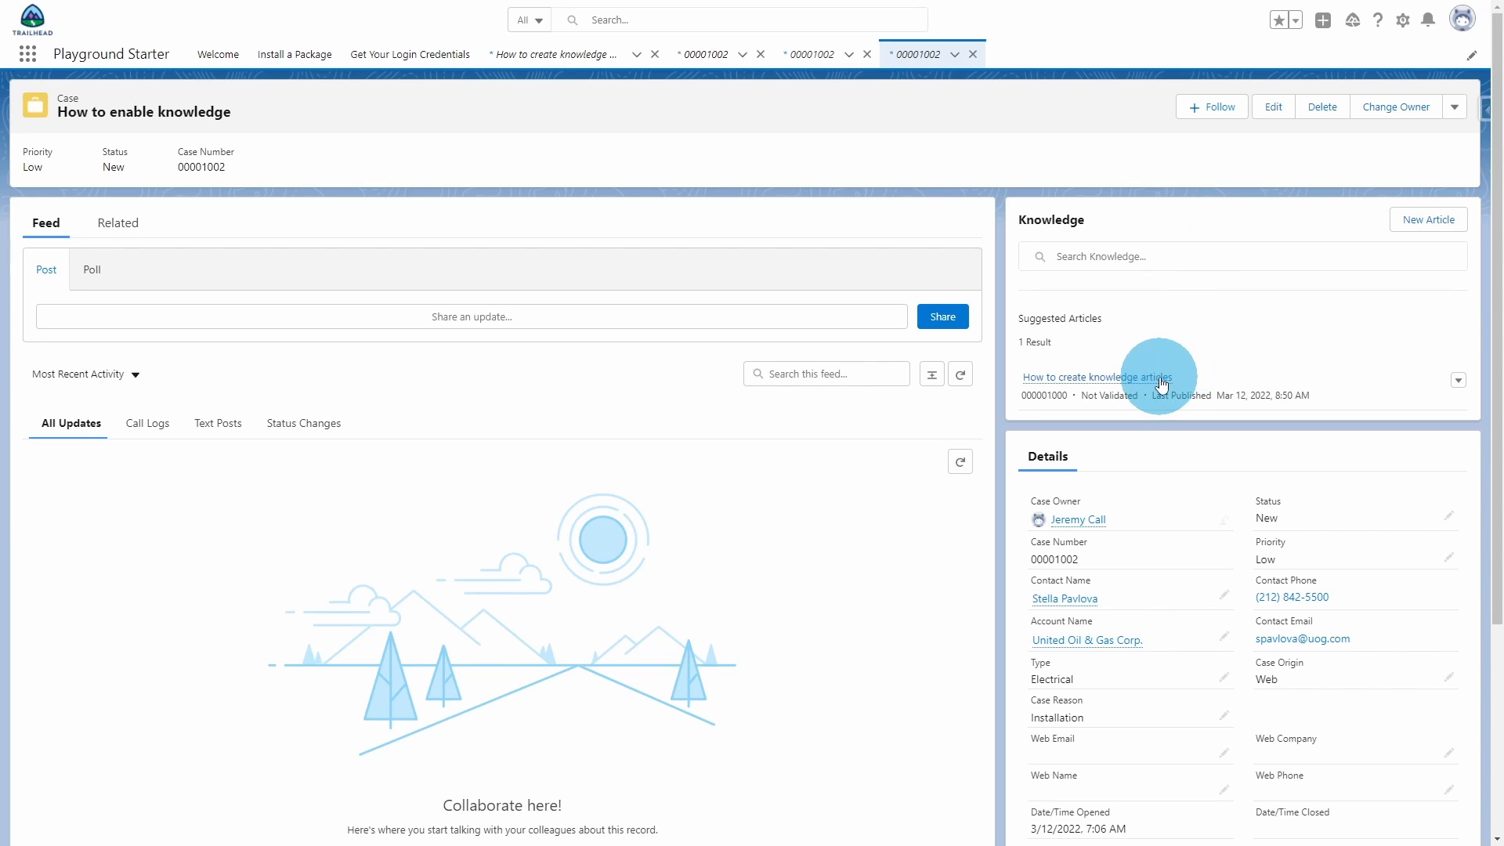
{"action": "mouse_move", "coordinate": [1160, 382]}
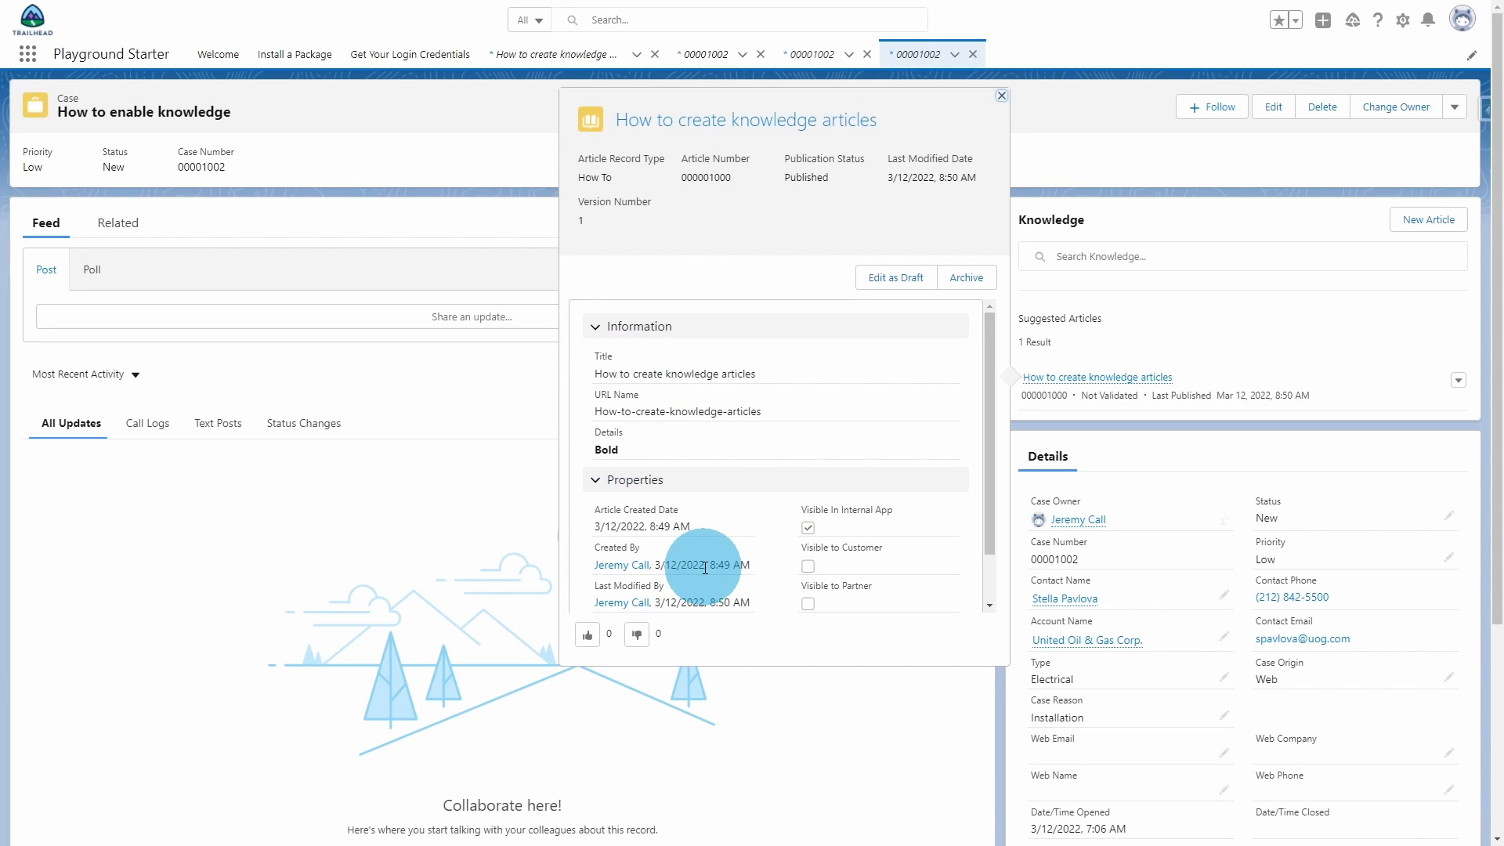
{"action": "left_click", "coordinate": [588, 639]}
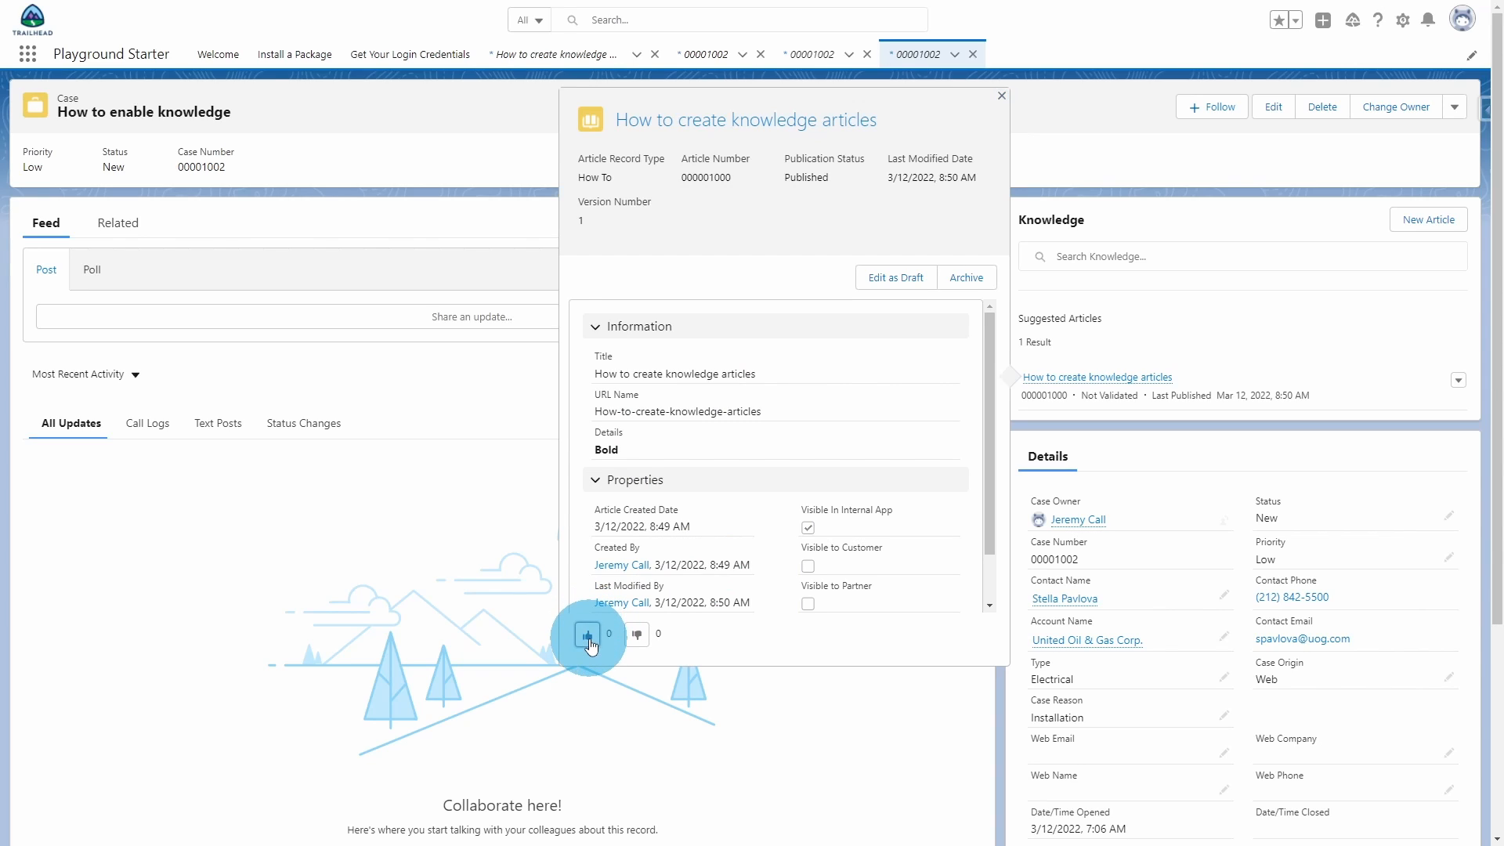
{"action": "left_click", "coordinate": [639, 637]}
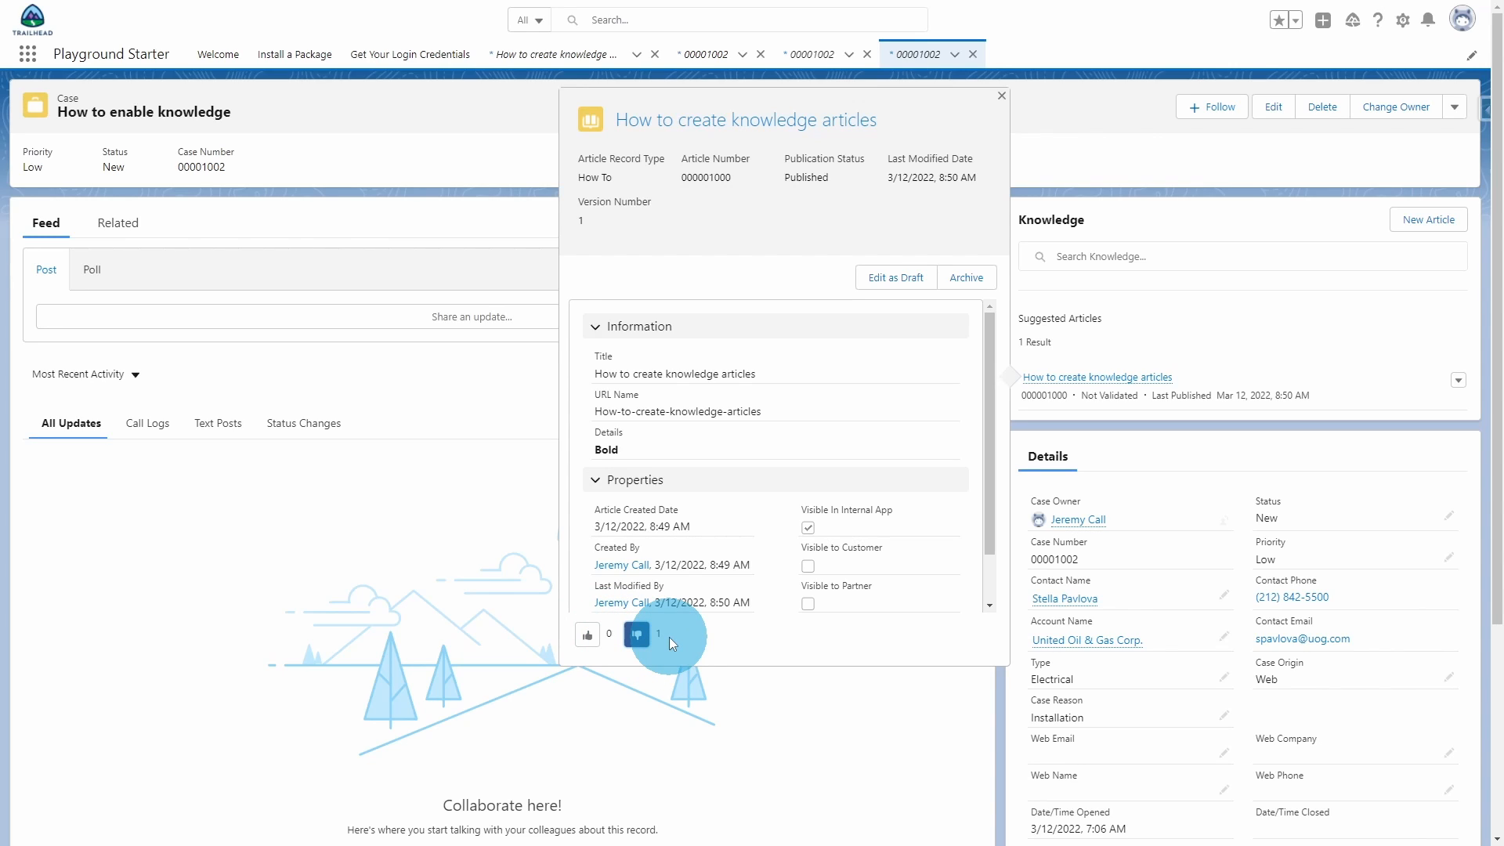
{"action": "left_click", "coordinate": [587, 636]}
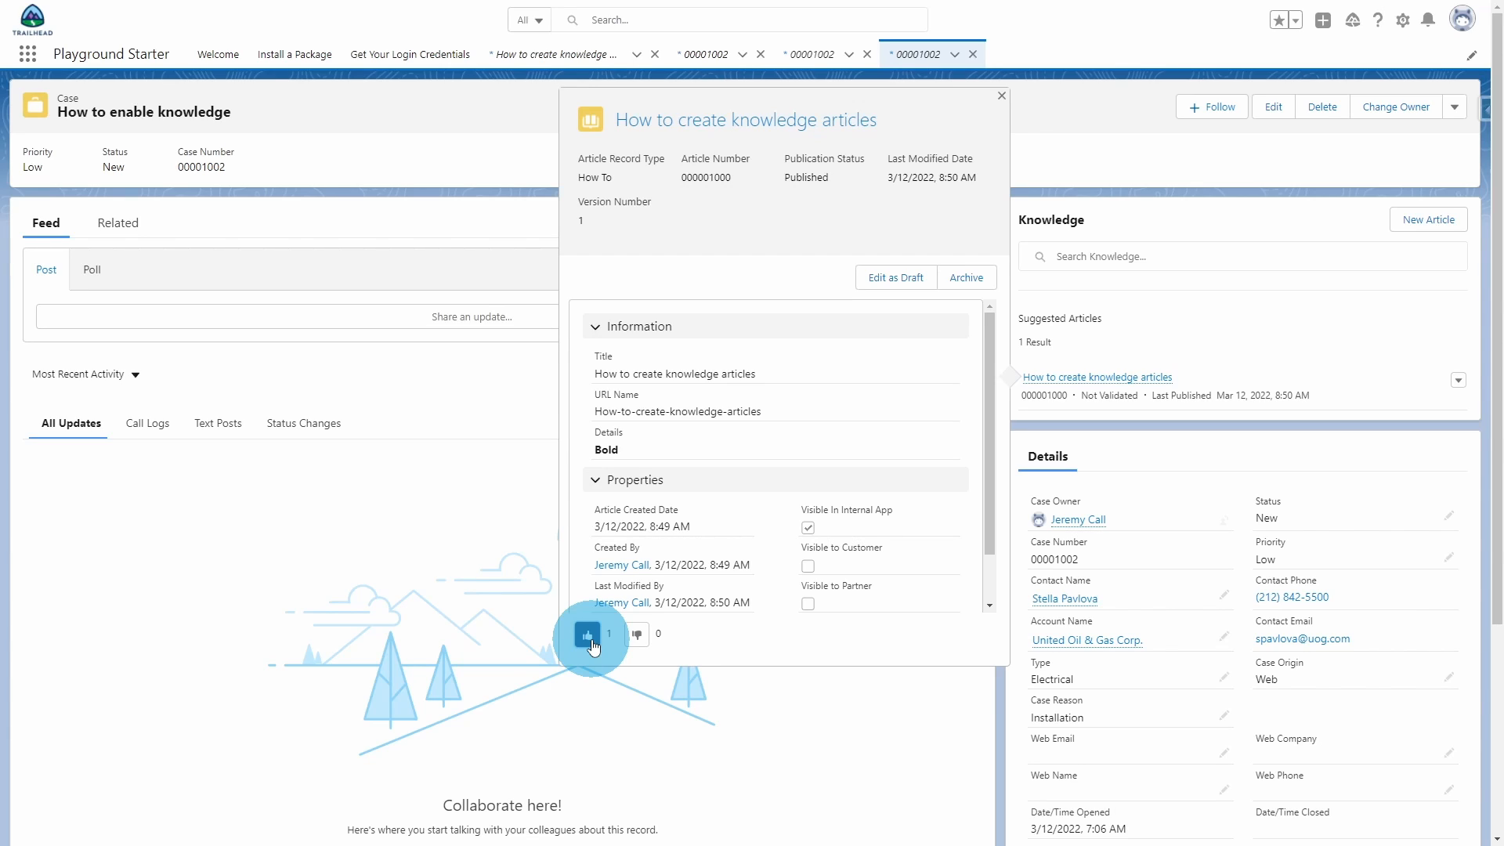
Edit the suggested article as a draft, retitle it "How to create knowledge articles V2", and save it
{"action": "left_click", "coordinate": [882, 284]}
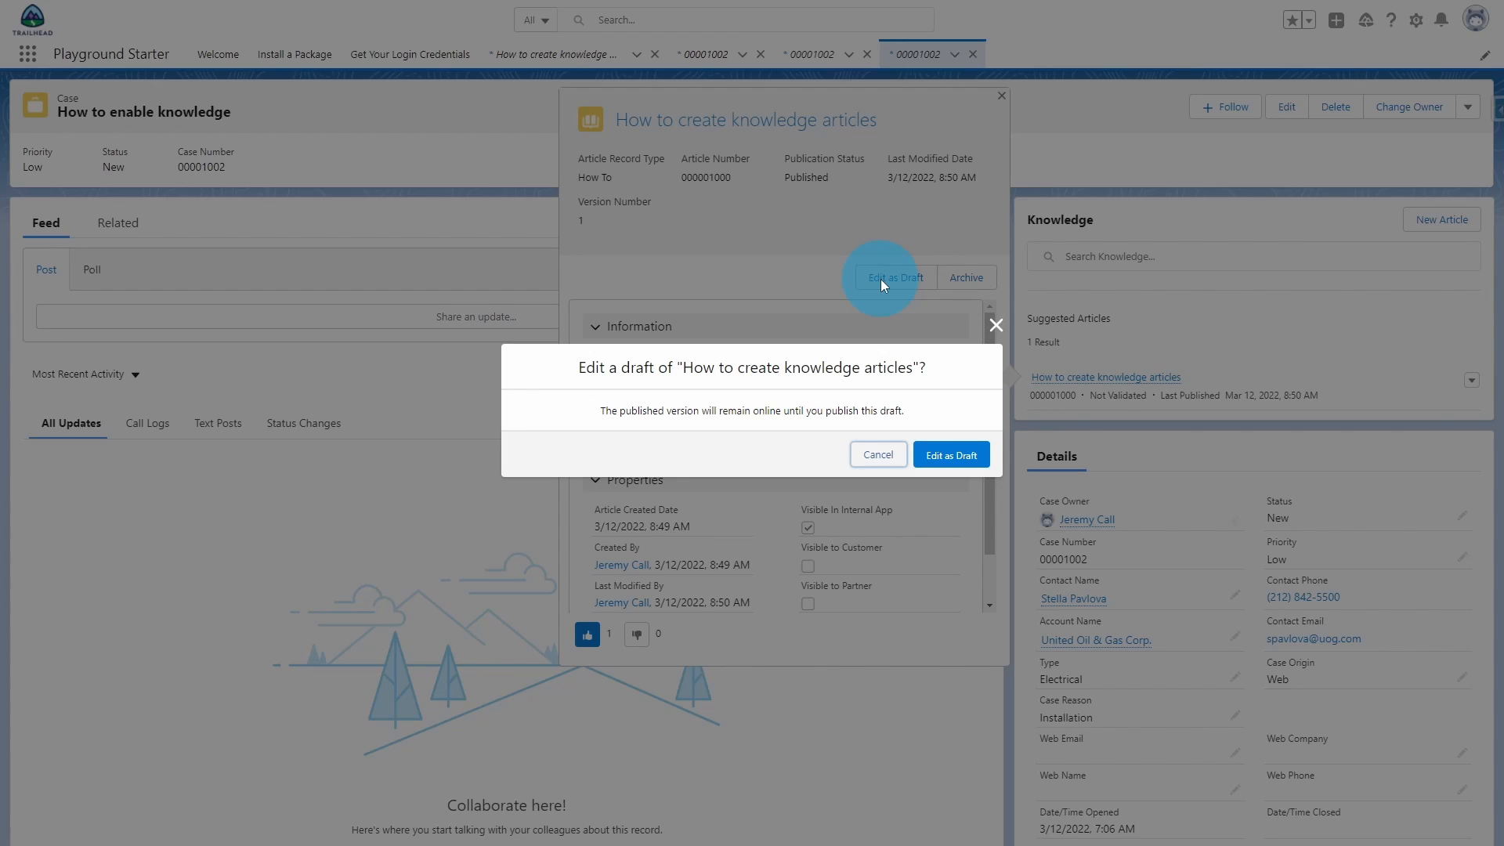
{"action": "left_click", "coordinate": [956, 456]}
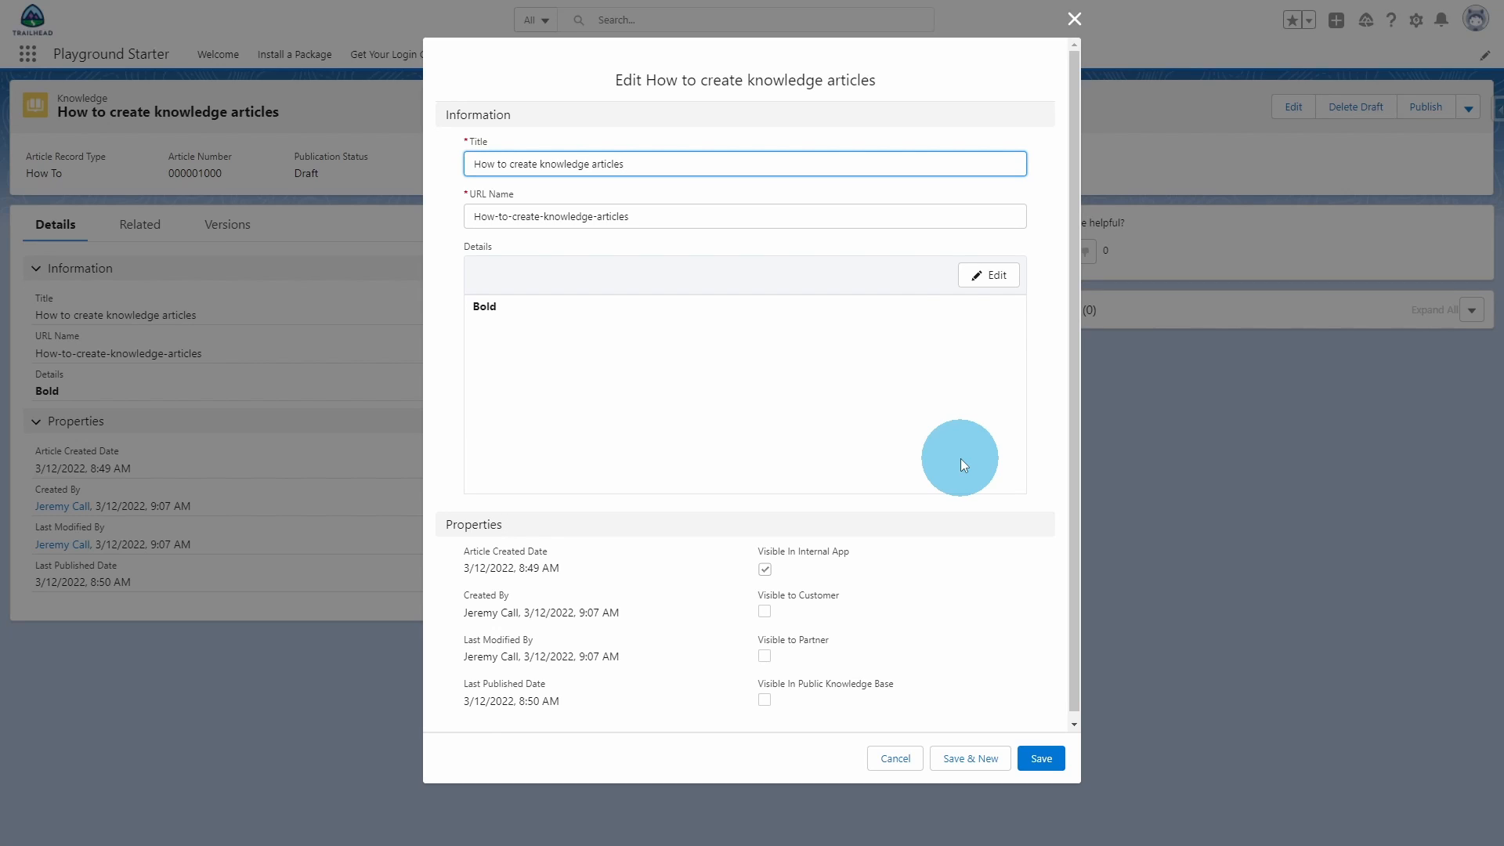
{"action": "type", "text": "V2"}
{"action": "left_click", "coordinate": [1056, 769]}
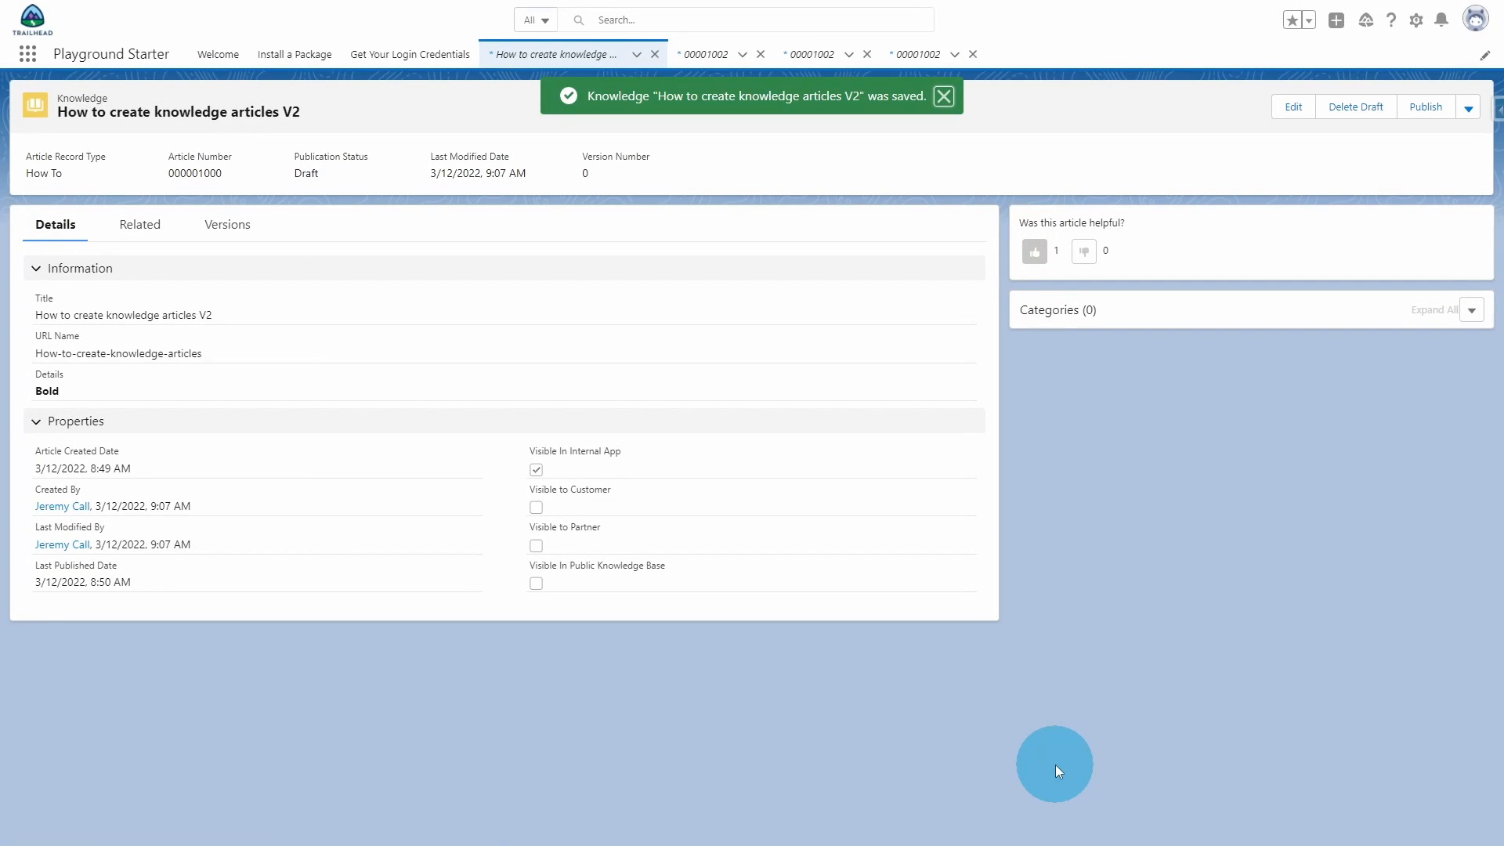
Review the article's version list and publish the V2 draft immediately, flagged as a new version
{"action": "left_click", "coordinate": [217, 233]}
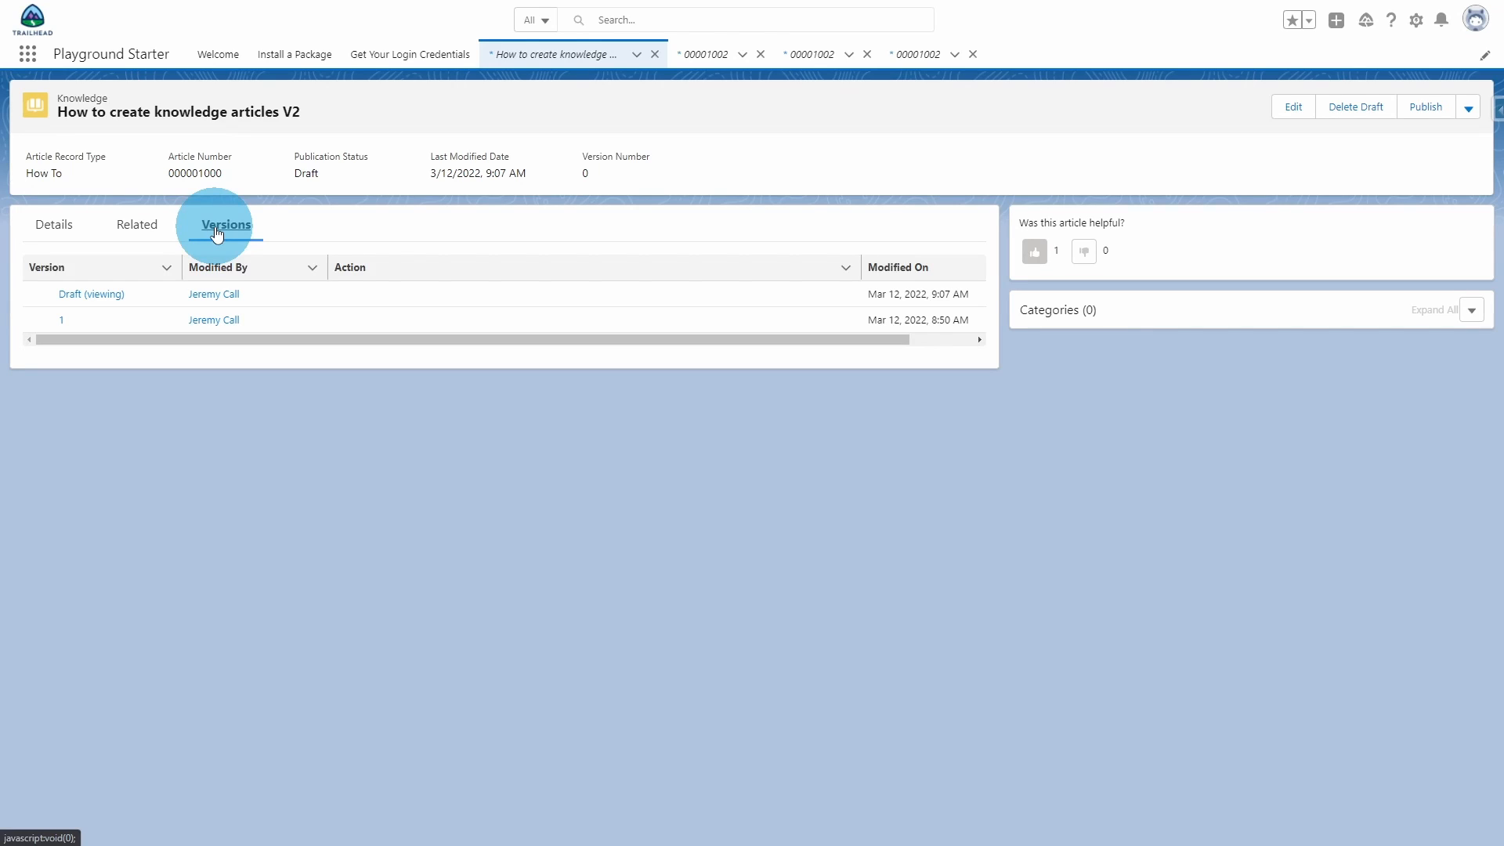
{"action": "left_click", "coordinate": [74, 321]}
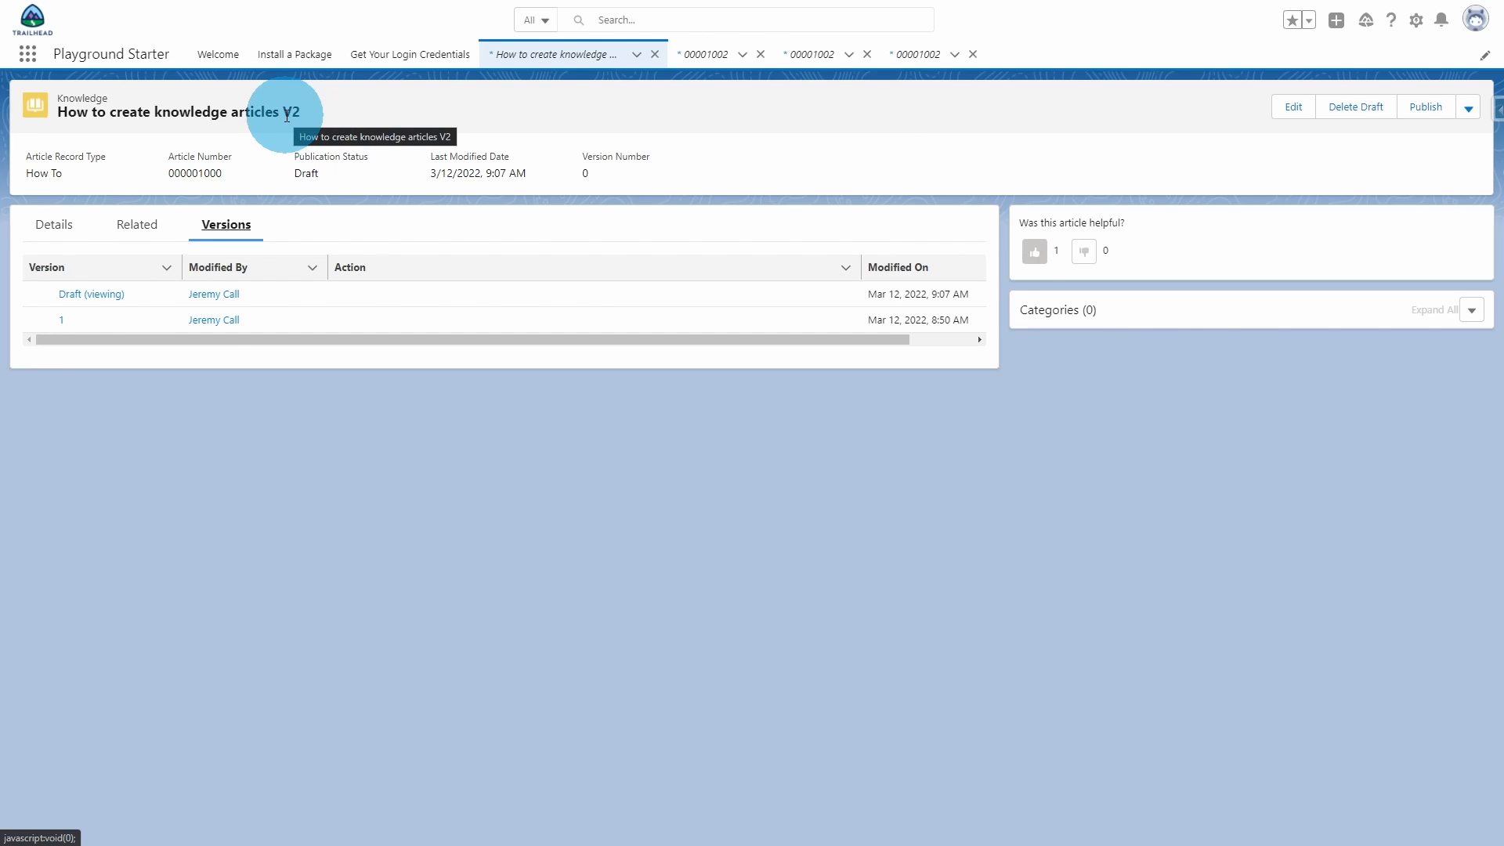
{"action": "left_click", "coordinate": [1426, 110]}
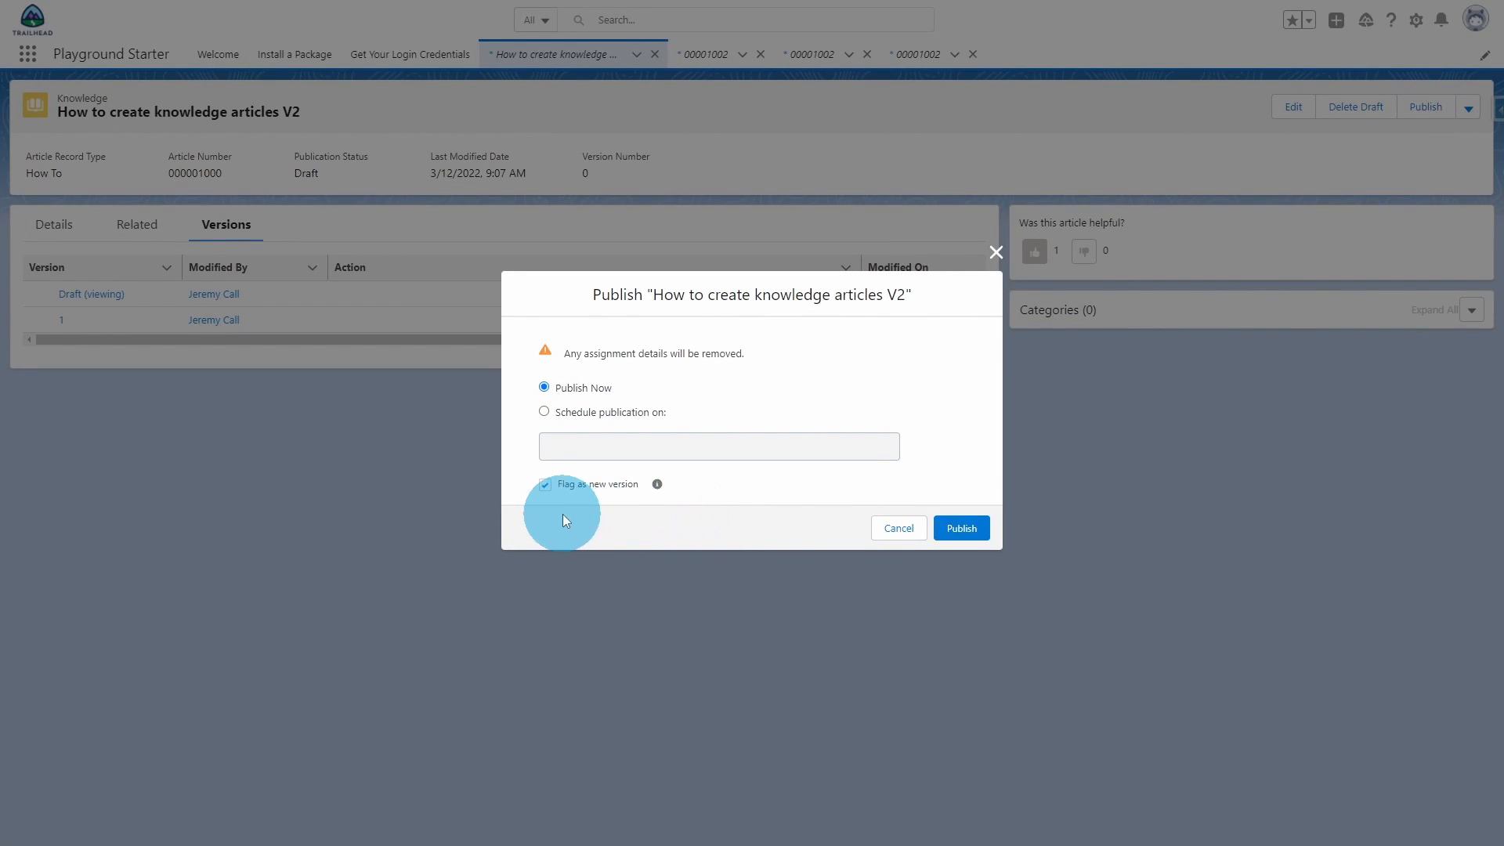
{"action": "left_click", "coordinate": [960, 531]}
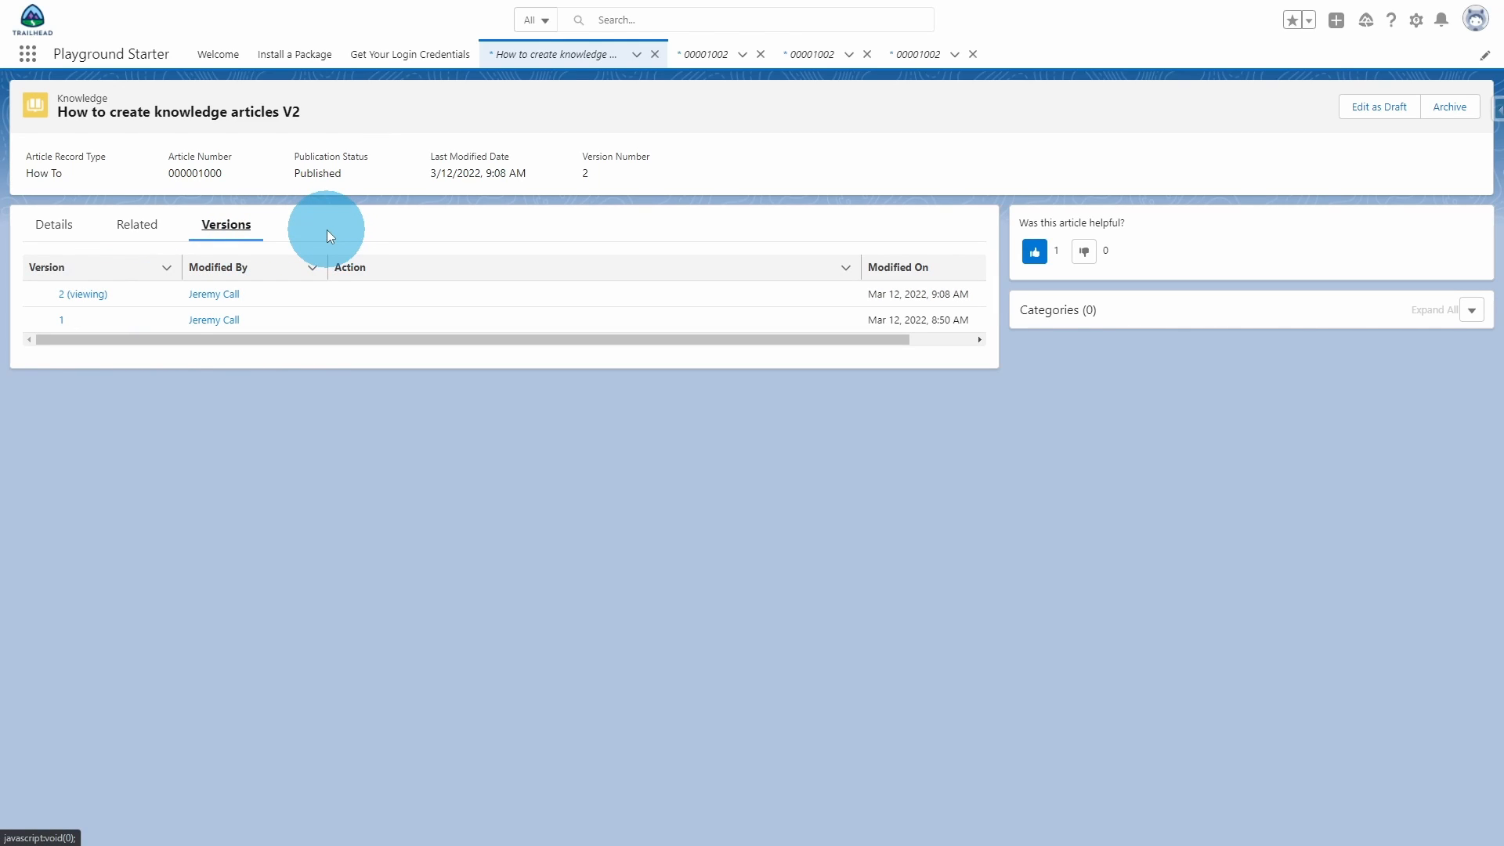
Restore archived version 1 of the article as a draft and view the updated version list
{"action": "left_click", "coordinate": [62, 320]}
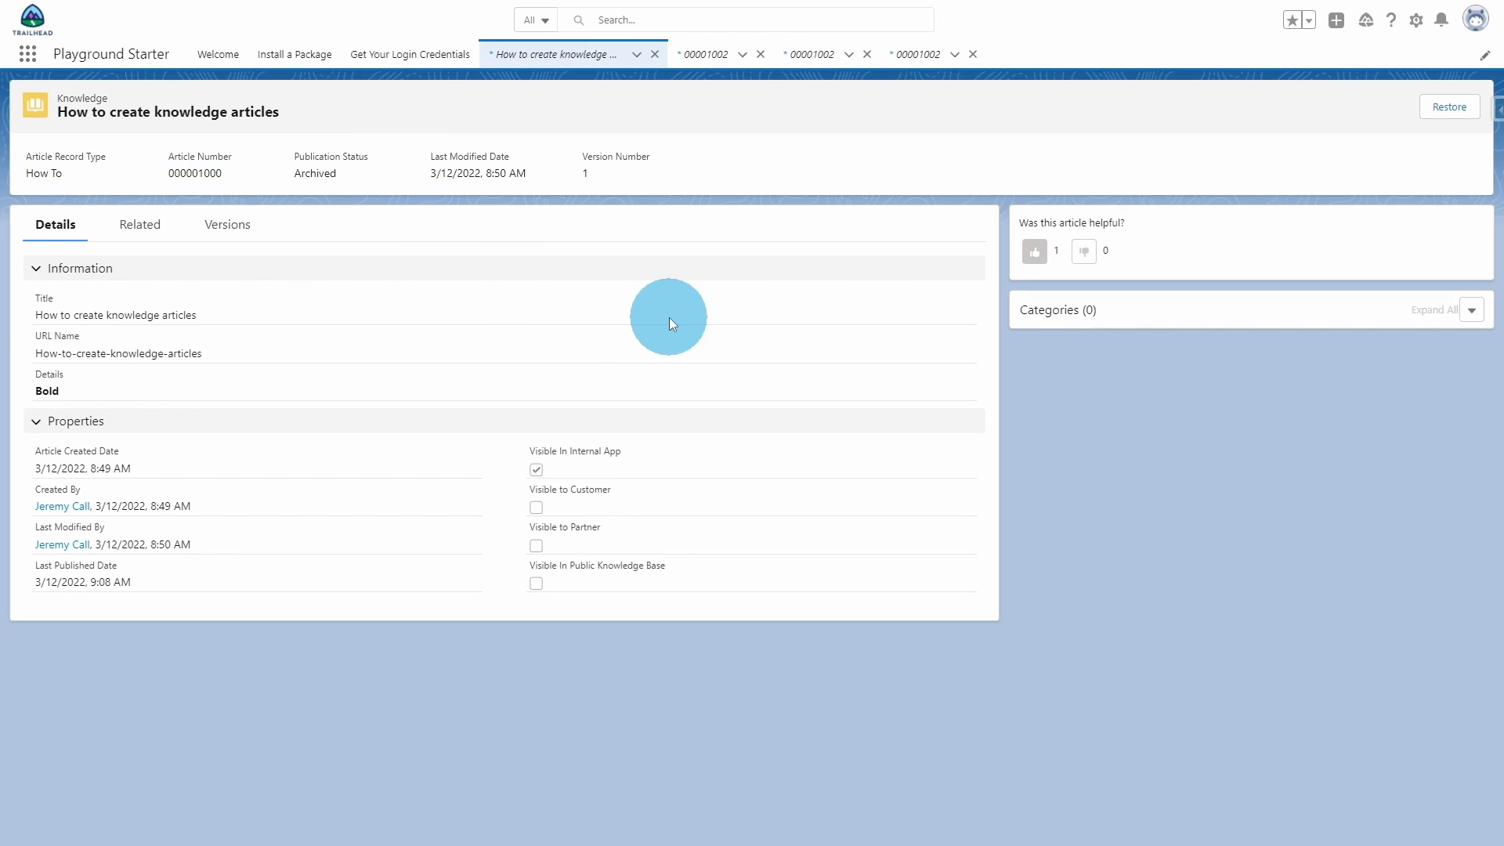
{"action": "left_click", "coordinate": [1439, 111]}
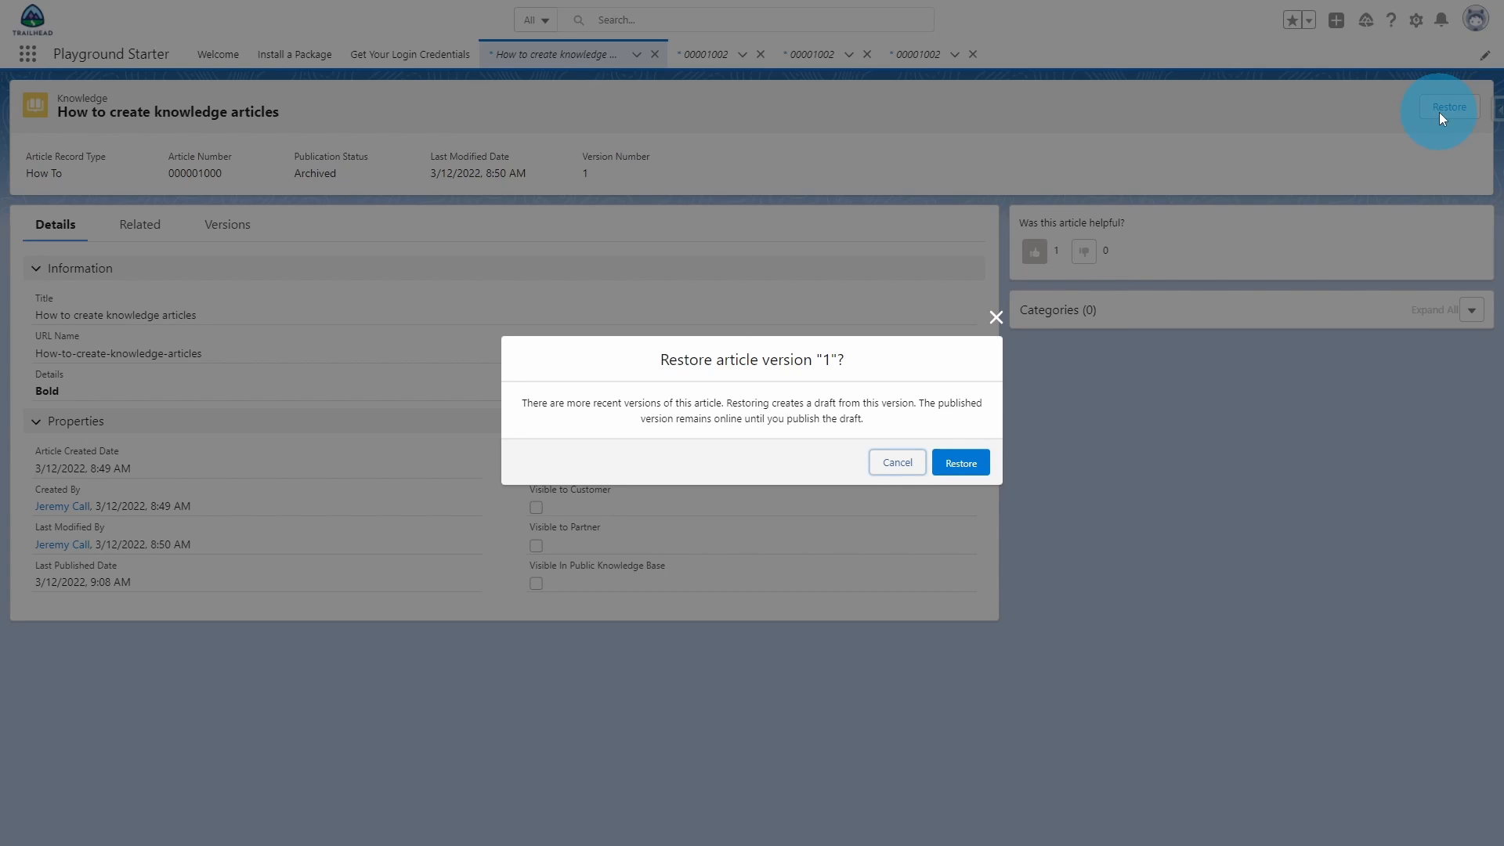
{"action": "left_click", "coordinate": [967, 468]}
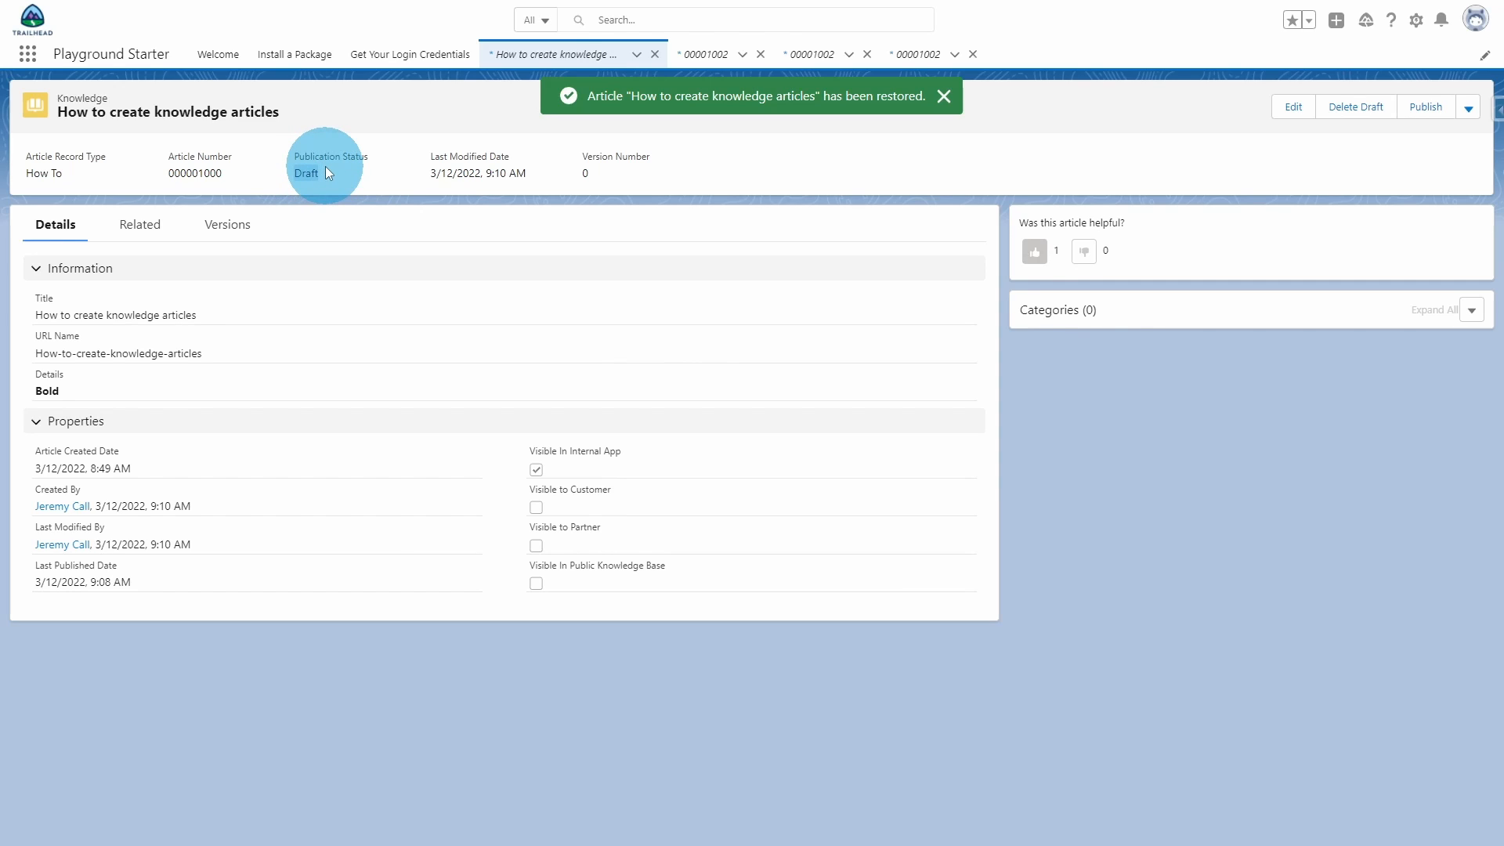
{"action": "left_click", "coordinate": [229, 225]}
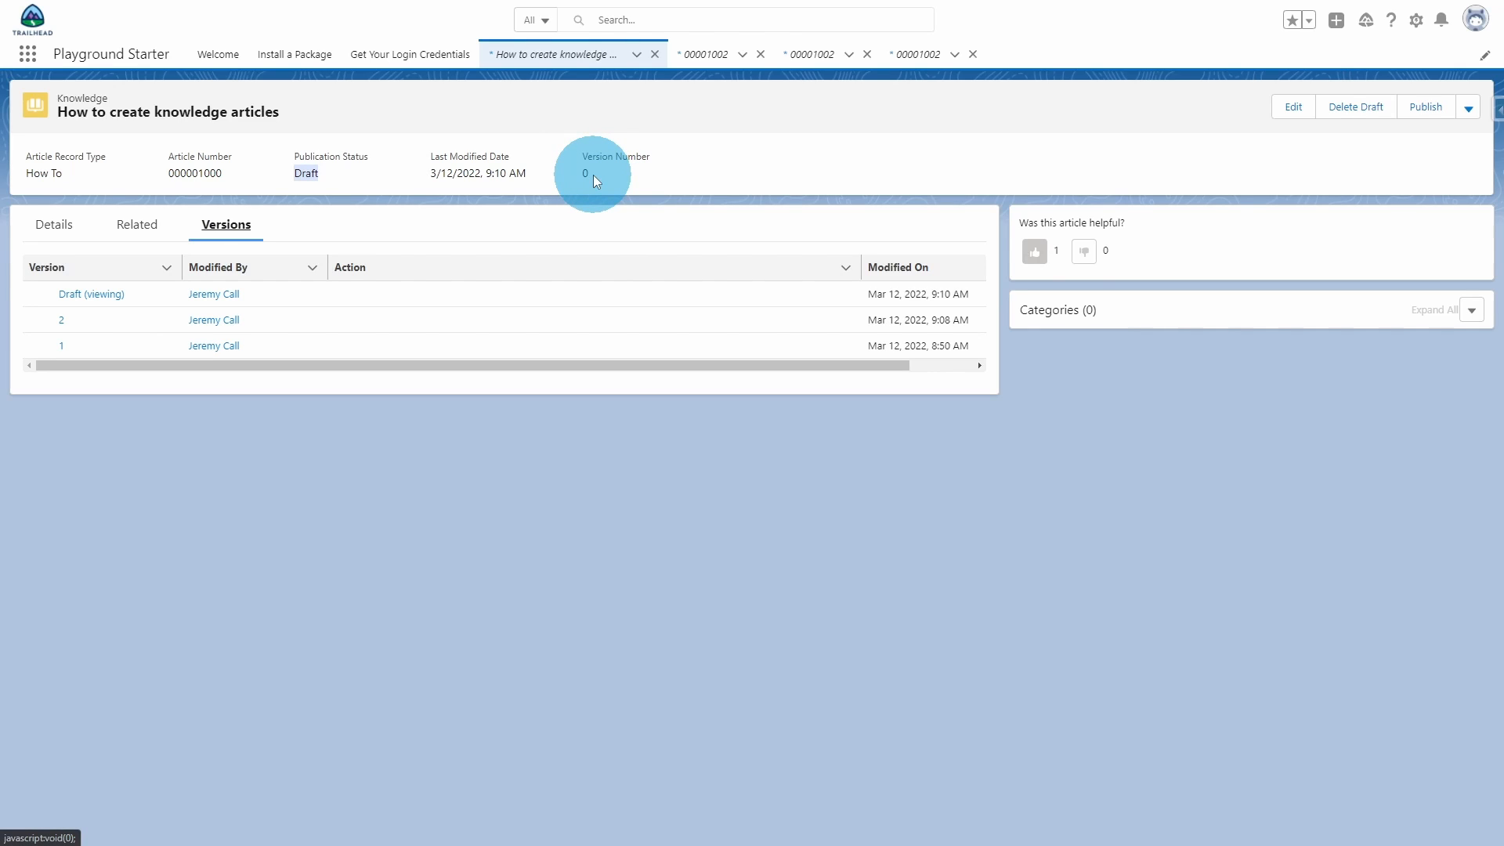
{"action": "left_click", "coordinate": [1423, 112]}
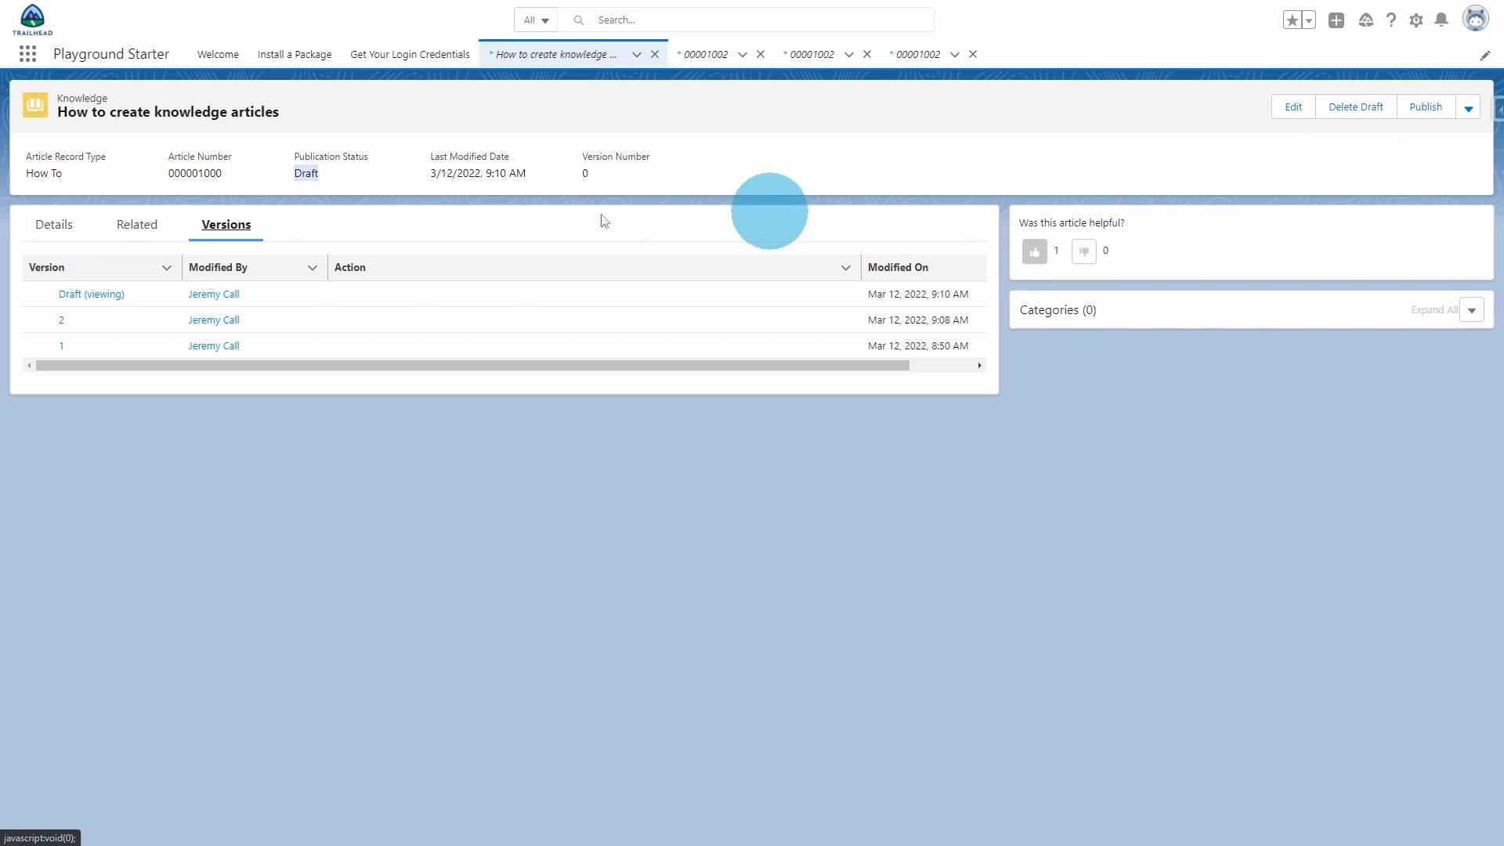